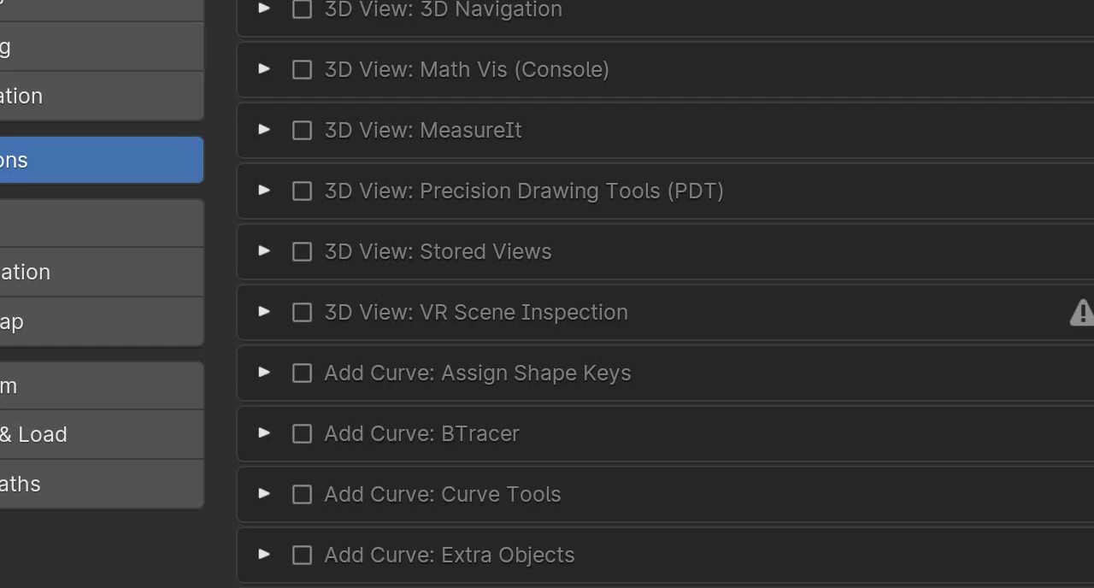
- Search the add-ons for "image" and import the bolter_side_render picture from the reference images folder as a plane
text(image)
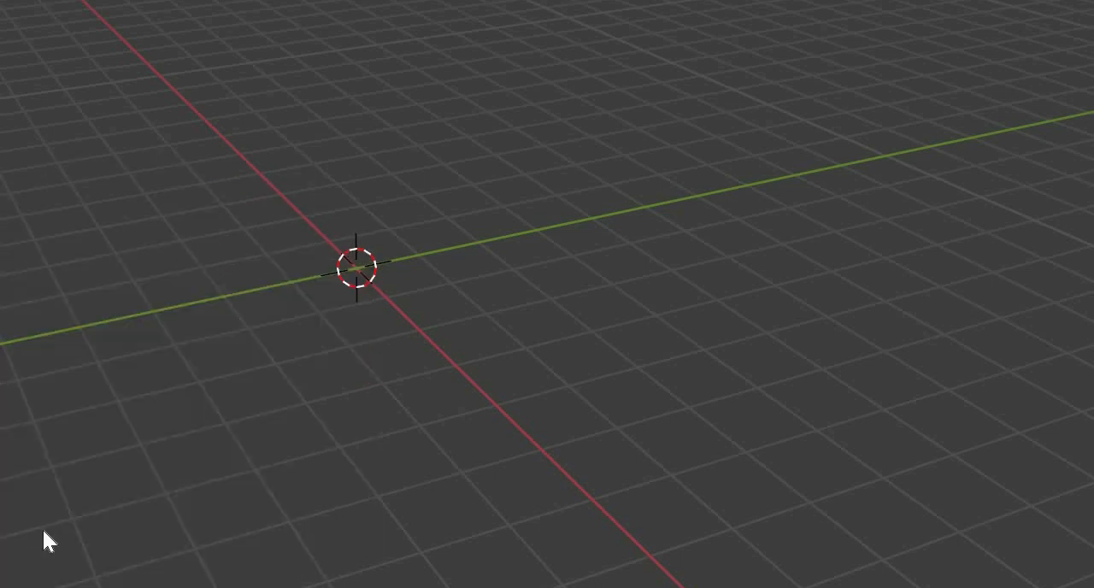
mouse_move(0, 239)
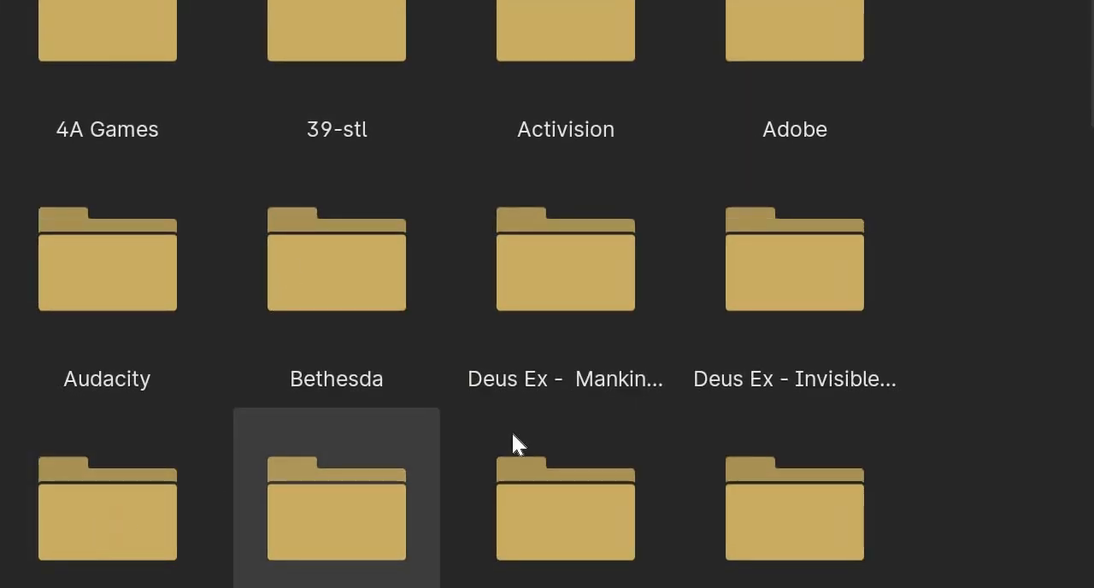
click(96, 519)
key(Return)
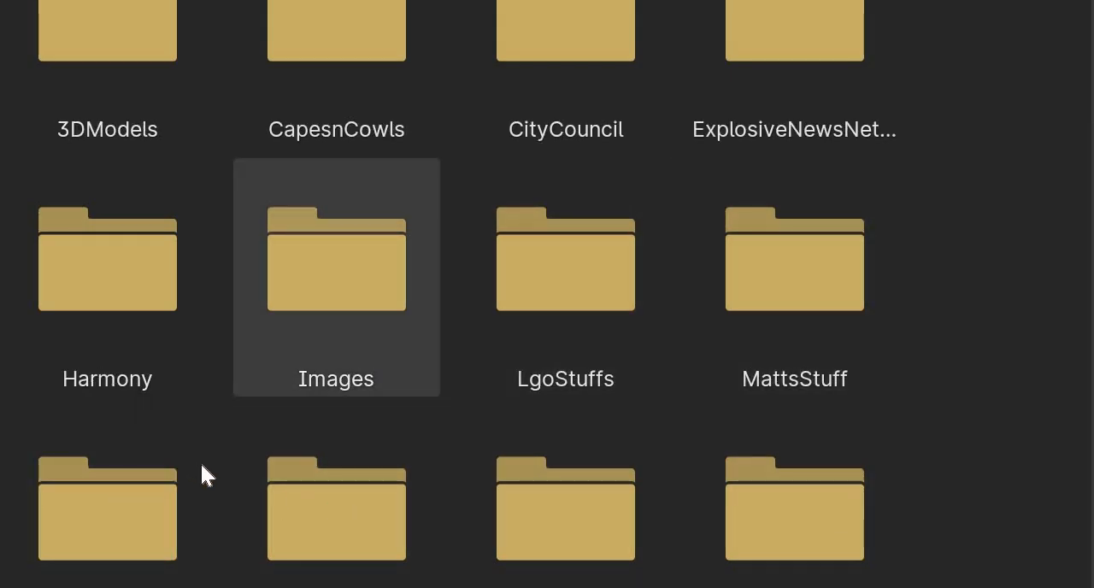
double_click(122, 482)
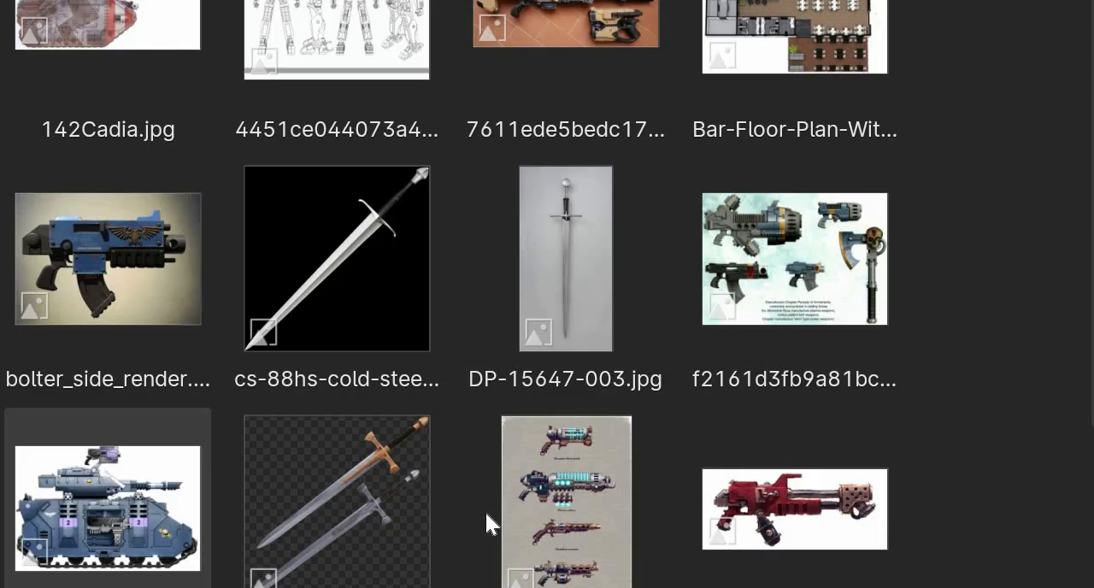
scroll(446, 509, down, 3)
scroll(440, 506, down, 3)
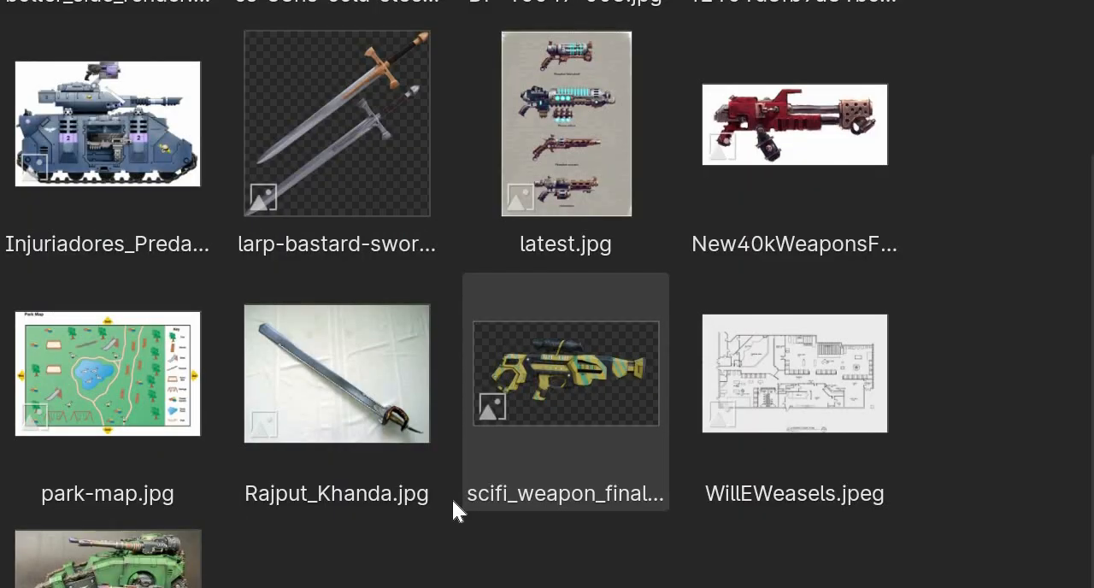
scroll(48, 480, up, 6)
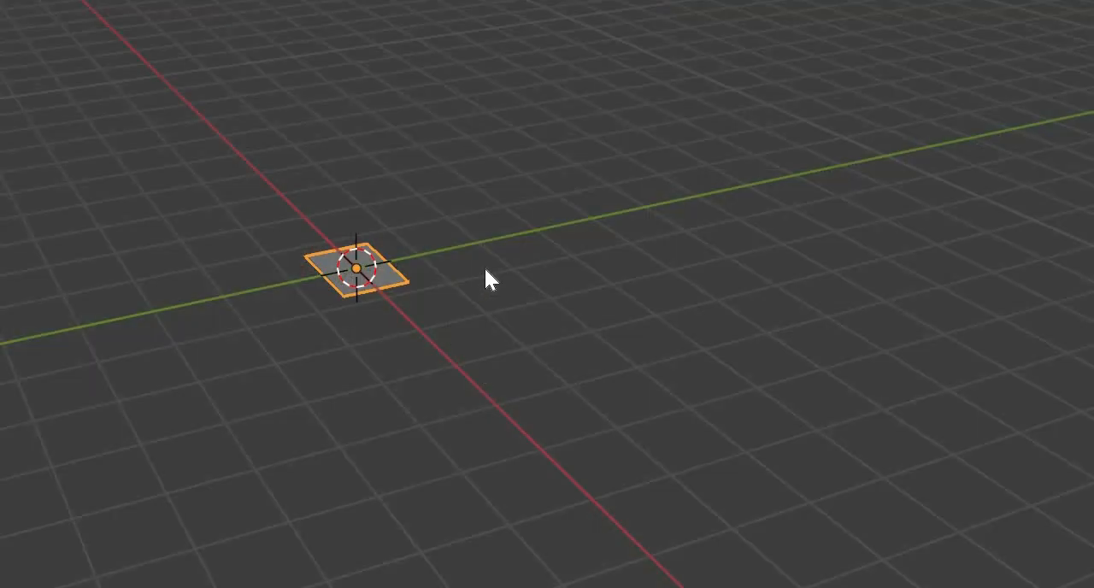
- Show the imported plane's image texture in the viewport and look at it from above
middle_drag(485, 268, 586, 299)
scroll(586, 299, up, 8)
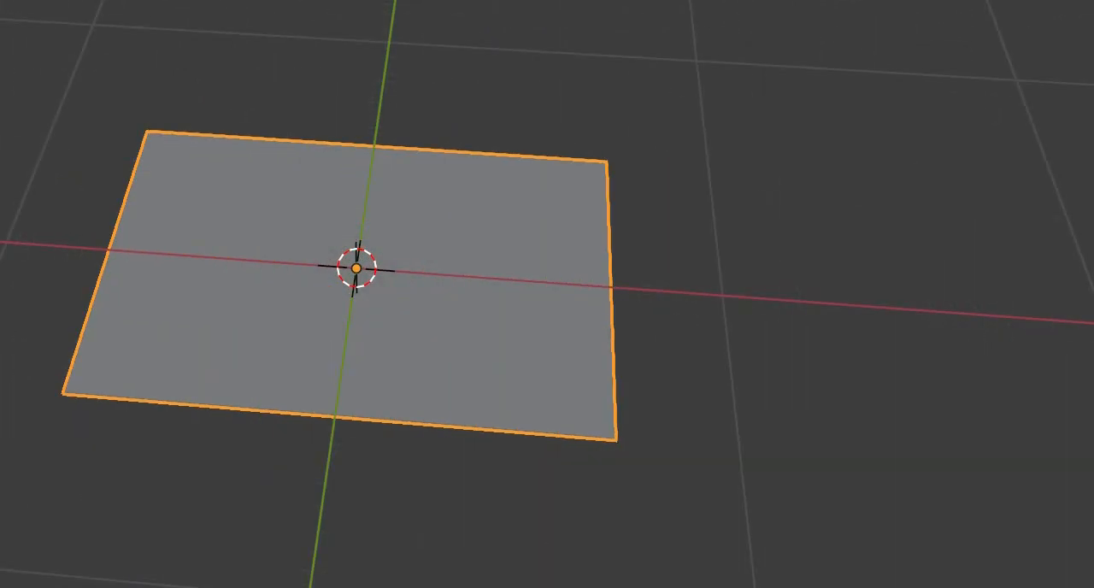
middle_drag(459, 273, 461, 334)
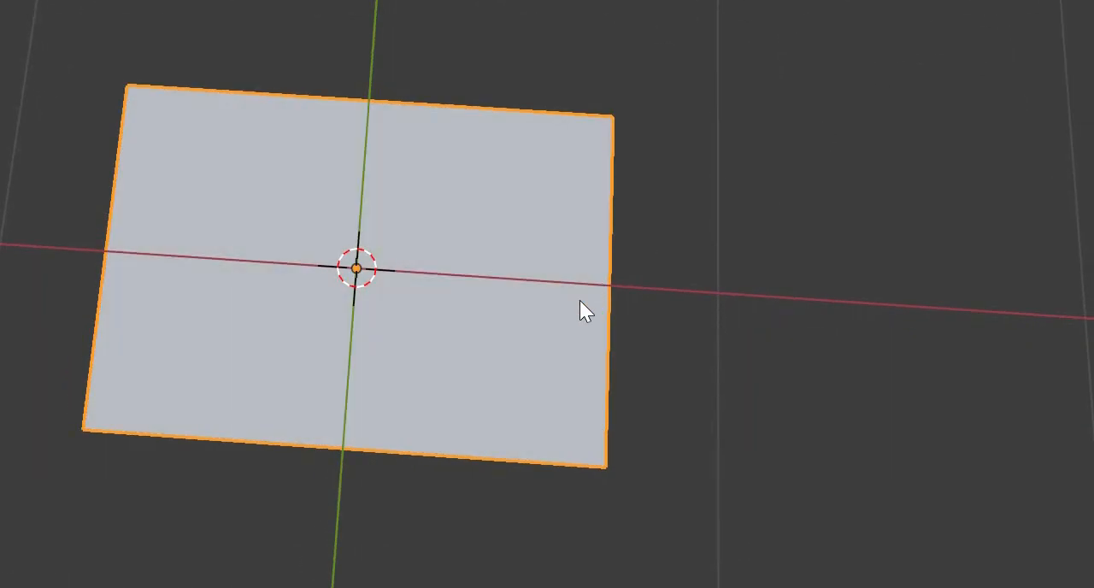
middle_drag(492, 333, 806, 477)
scroll(808, 476, down, 4)
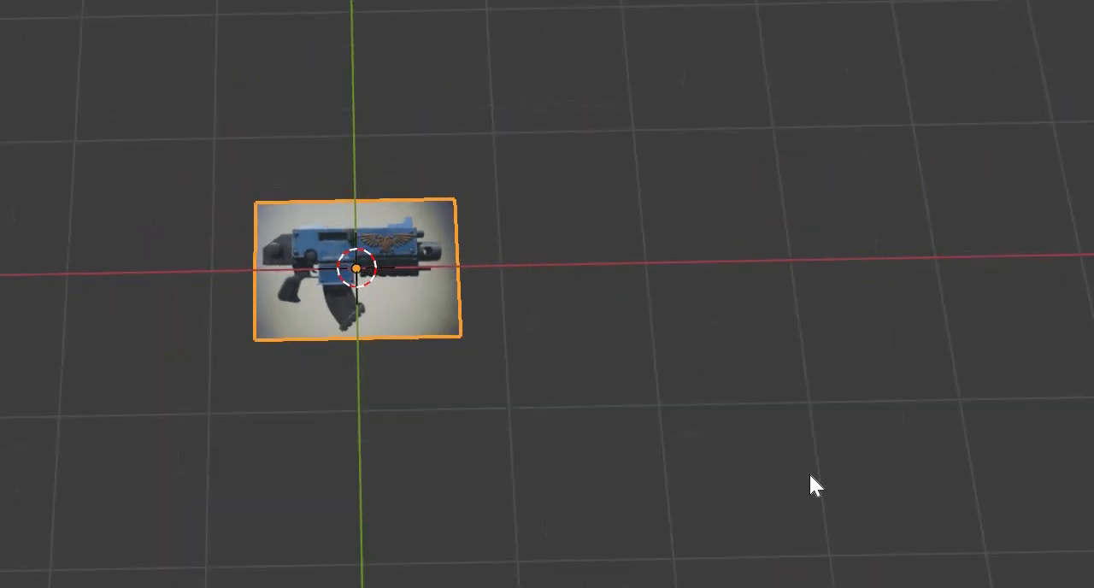
scroll(647, 362, down, 1)
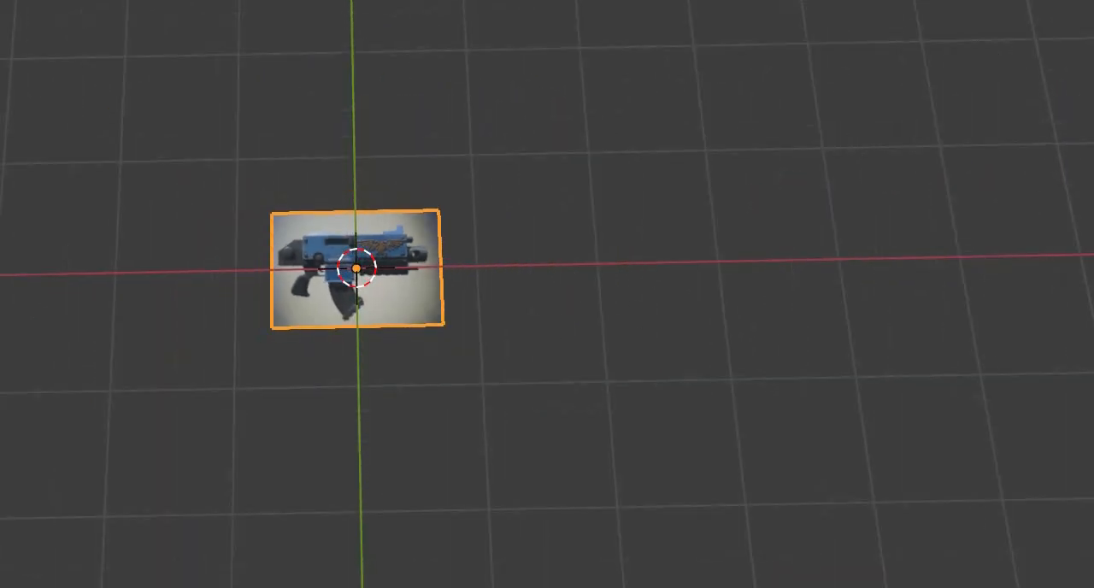
middle_drag(548, 245, 452, 277)
key(KP_7)
scroll(470, 260, up, 2)
scroll(470, 259, up, 3)
scroll(481, 255, down, 2)
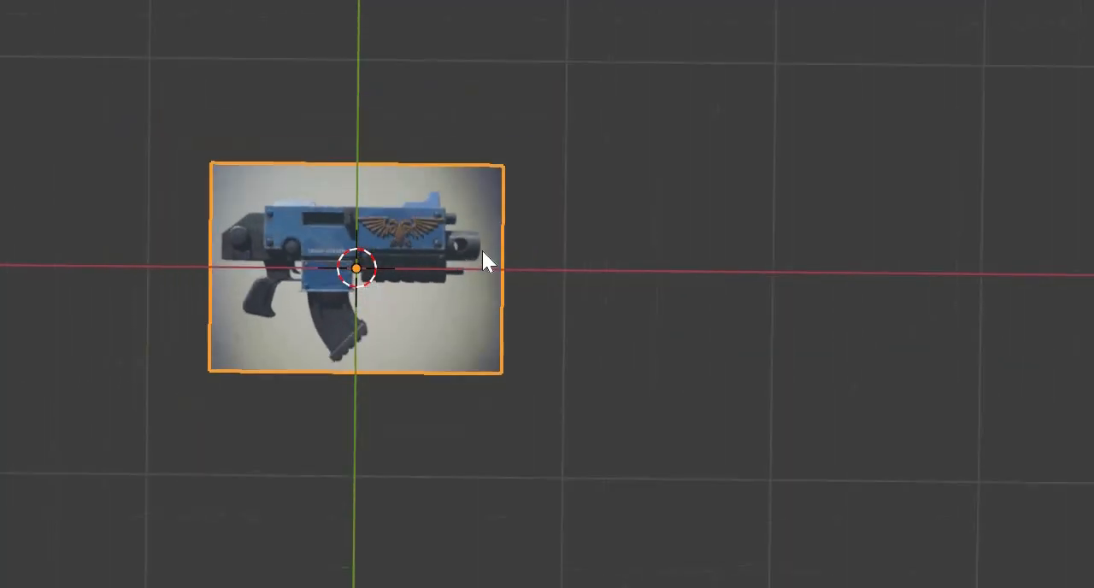
- Scale the bolter reference plane up to several times its size around the origin
middle_drag(447, 251, 618, 255)
key(s)
click(892, 148)
scroll(616, 254, down, 4)
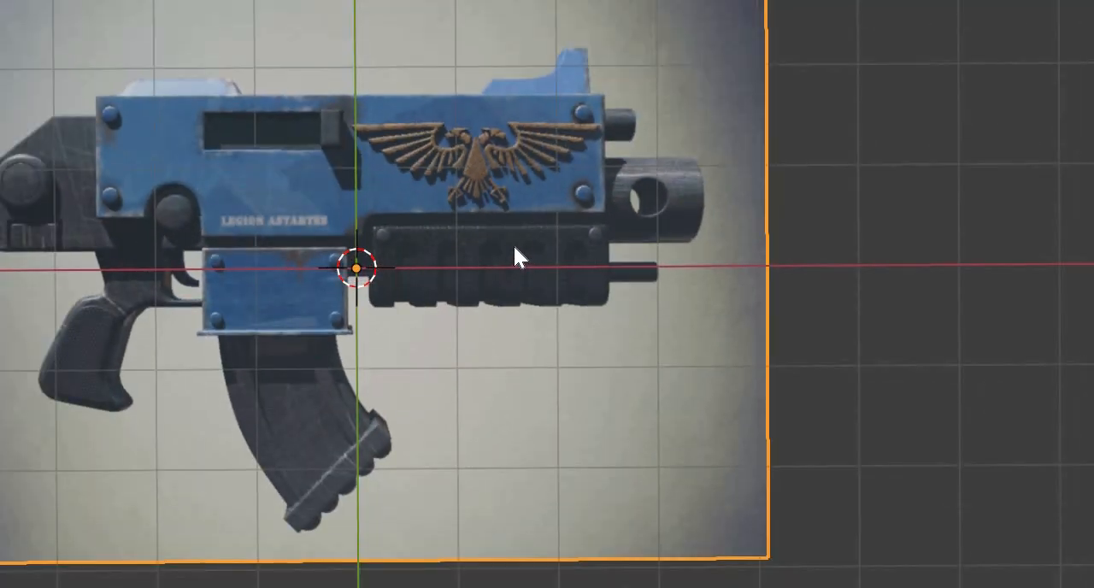
key(s)
click(727, 242)
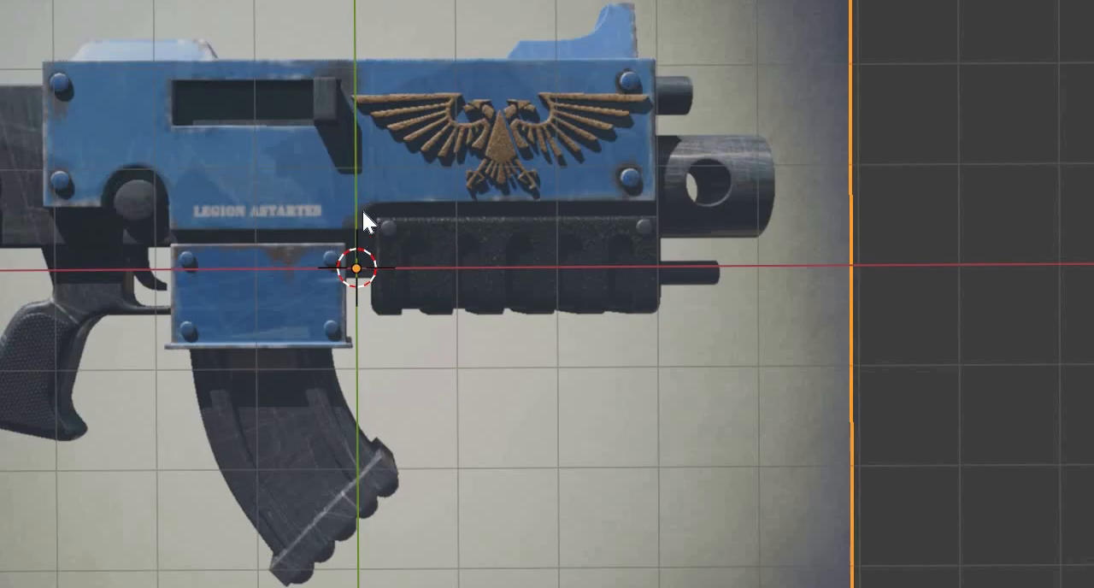
- Add a cube mesh at the 3D cursor on the bolter reference image
key(shift+a)
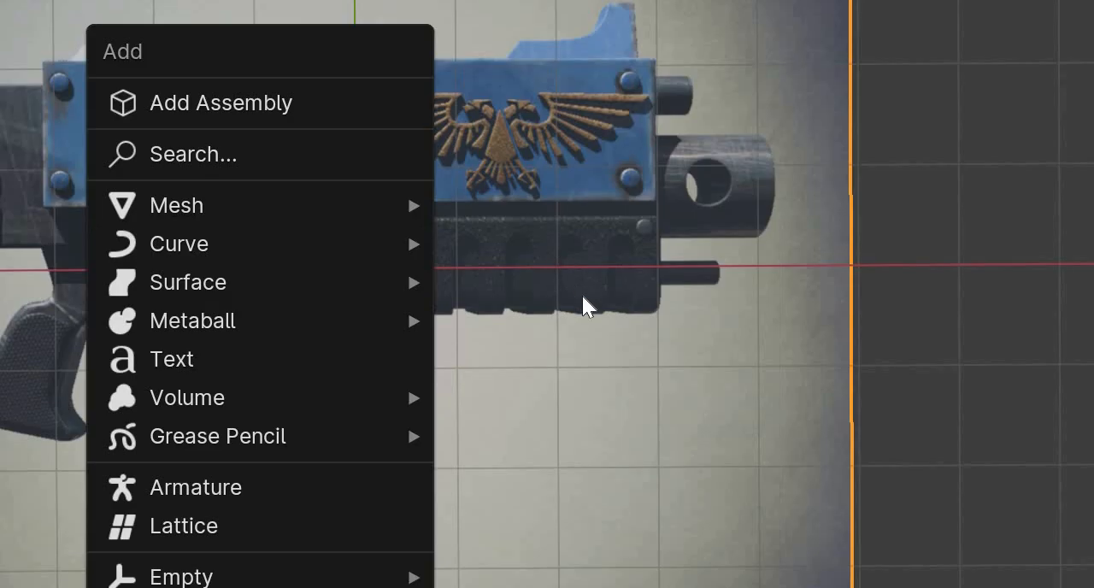
key(Down)
key(Down)
key(Down)
key(Right)
key(Down)
key(Down)
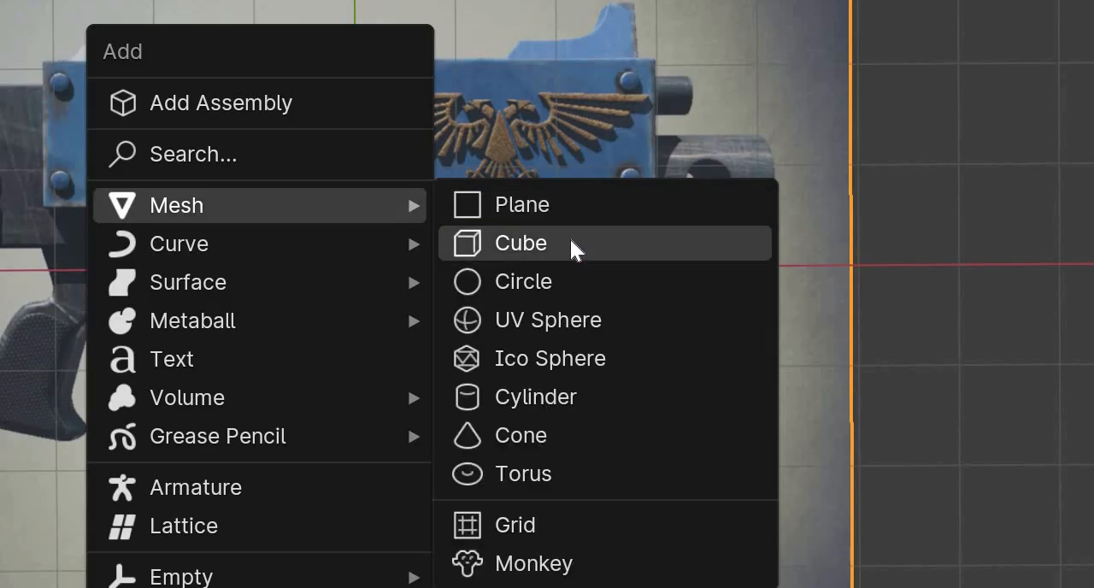
click(455, 261)
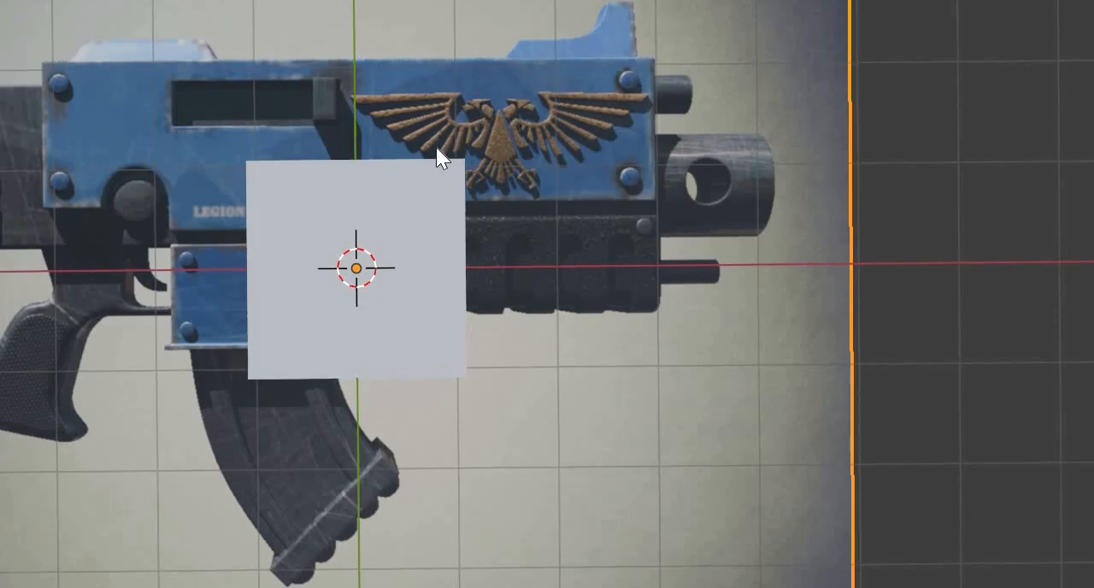
- Move the cube over the front part of the bolter's blue upper body, around the eagle emblem
key(g)
right_click(428, 170)
key(g)
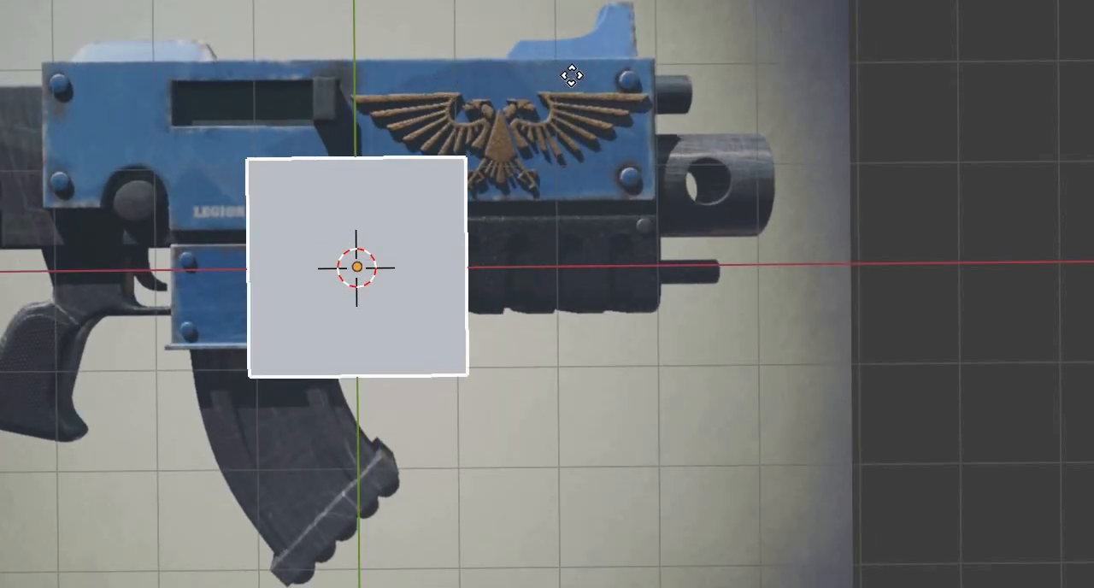
click(618, 61)
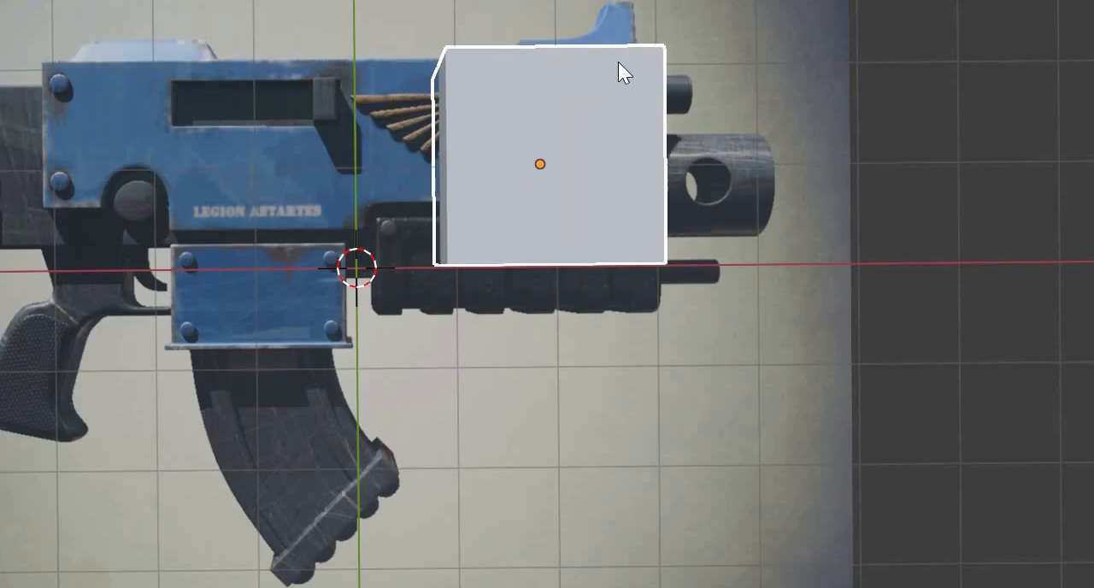
click(573, 10)
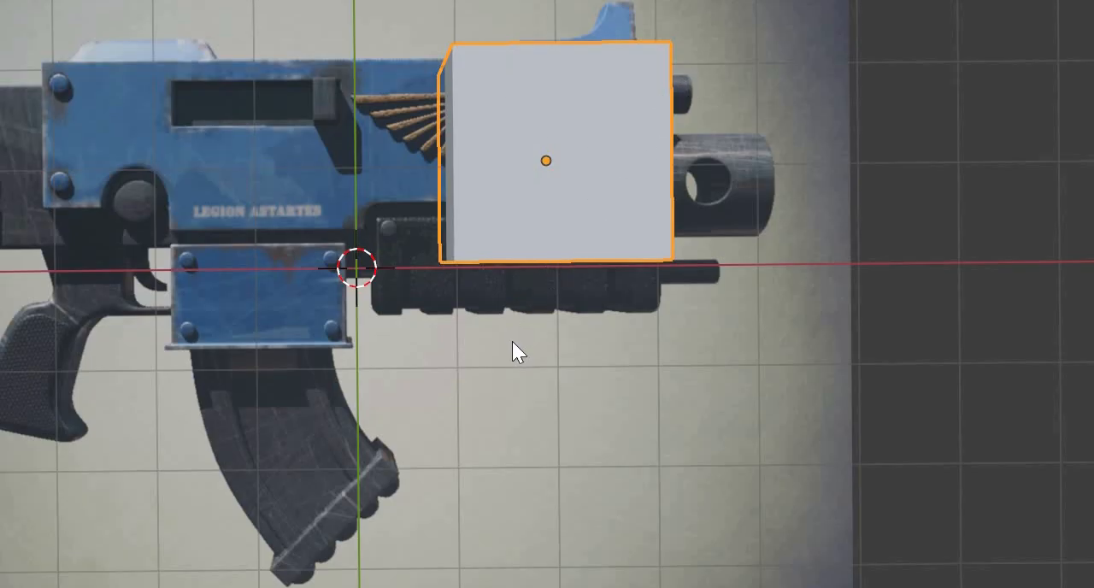
- In Edit Mode, move the cube's lower face up along Y to the bottom edge of the blue upper body
shift+middle_drag(512, 341, 468, 410)
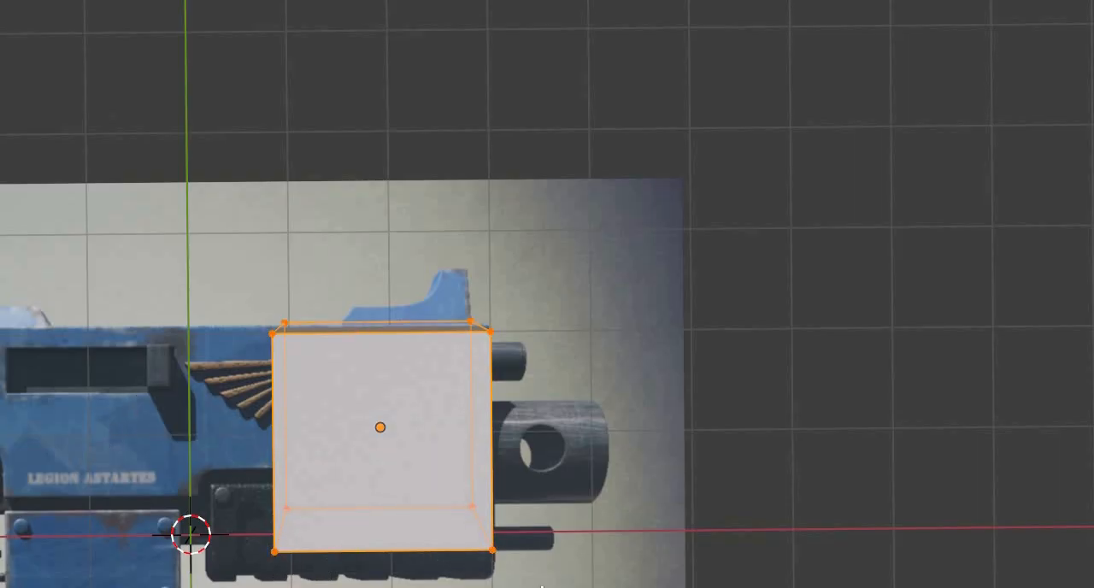
key(ctrl+z)
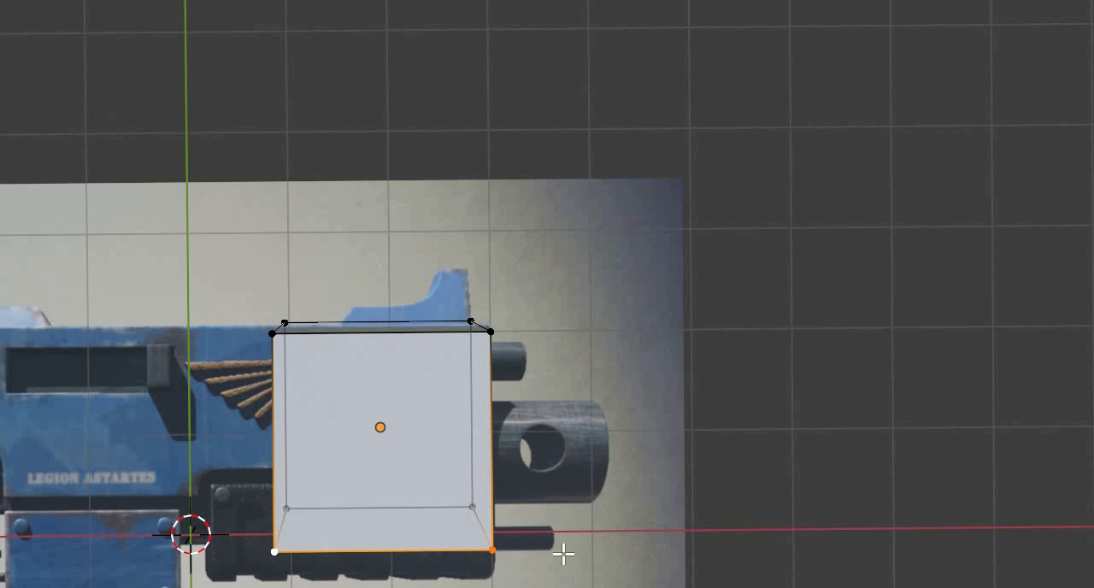
click(542, 573)
key(ctrl+z)
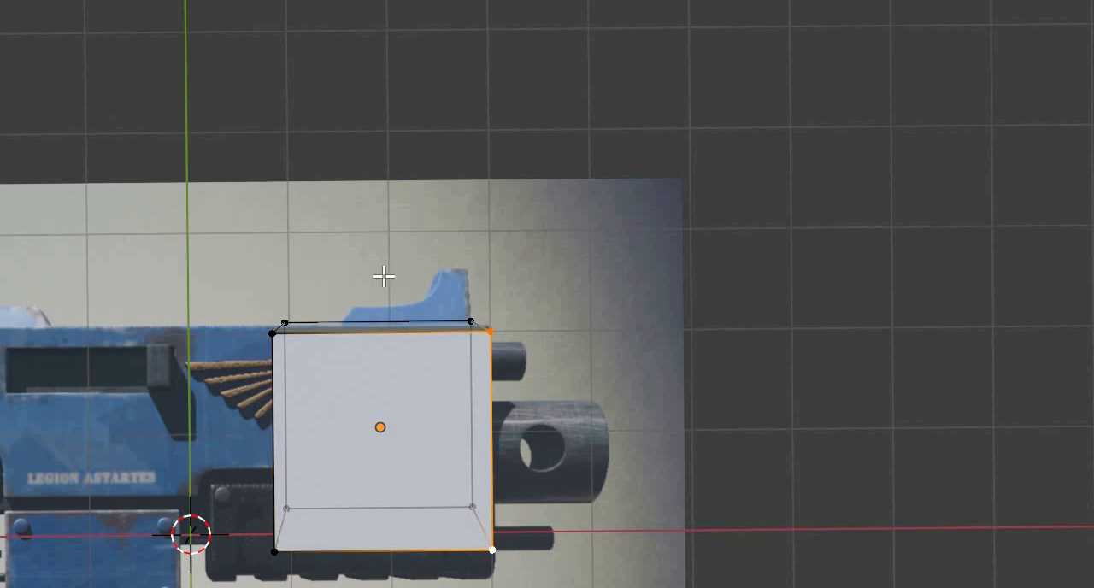
shift+middle_drag(564, 367, 106, 185)
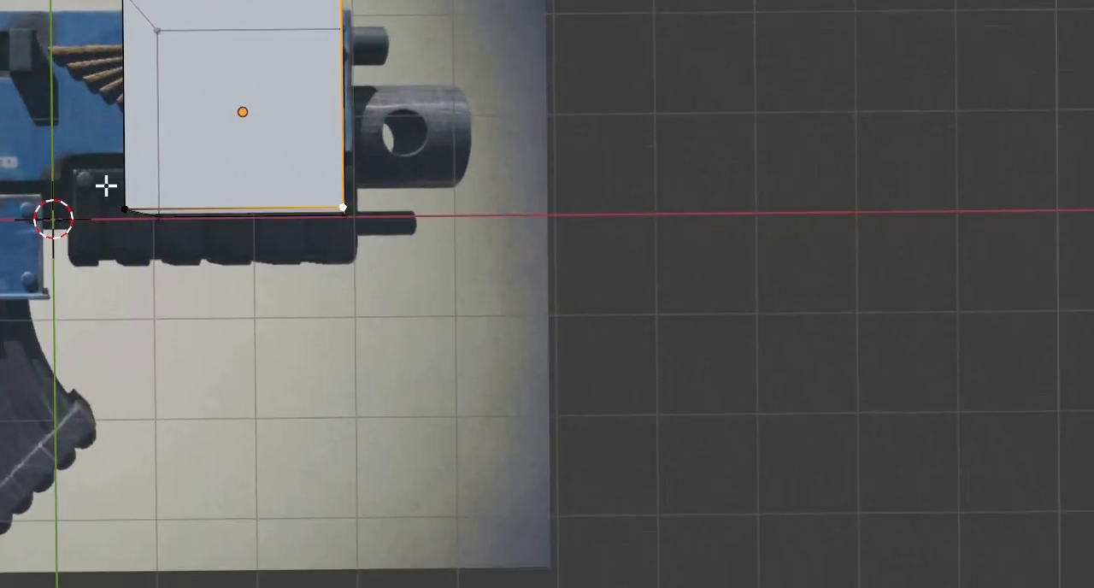
drag(436, 132, 270, 231)
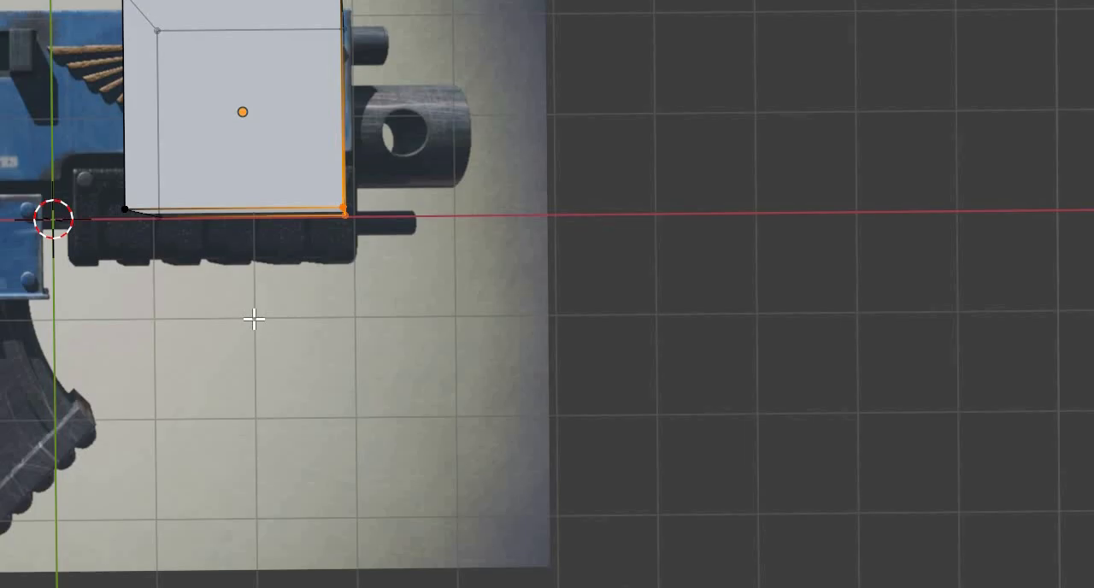
middle_drag(254, 319, 206, 342)
key(KP_1)
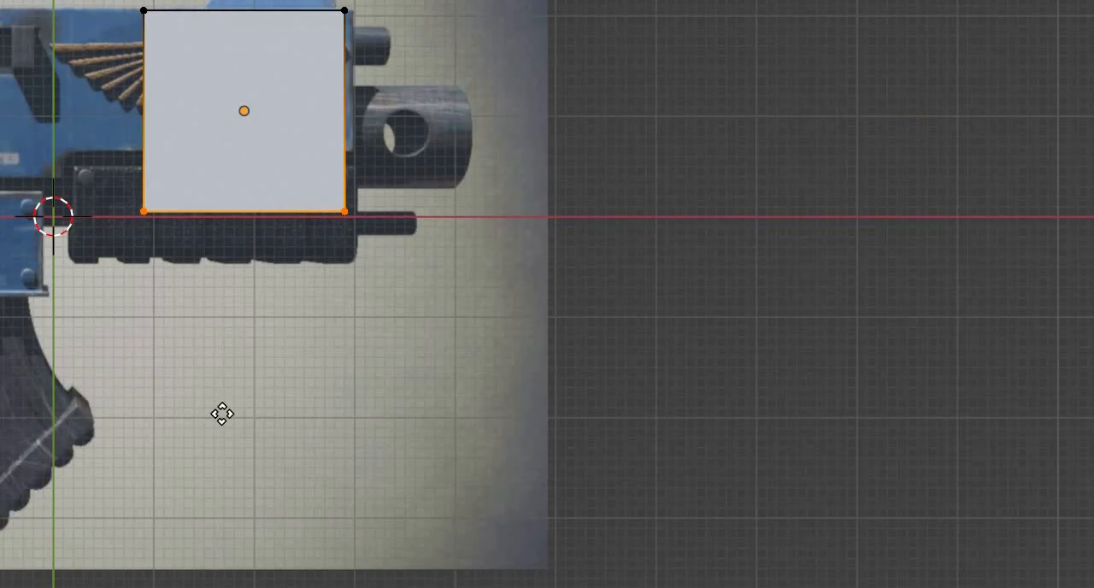
shift+middle_drag(222, 414, 224, 415)
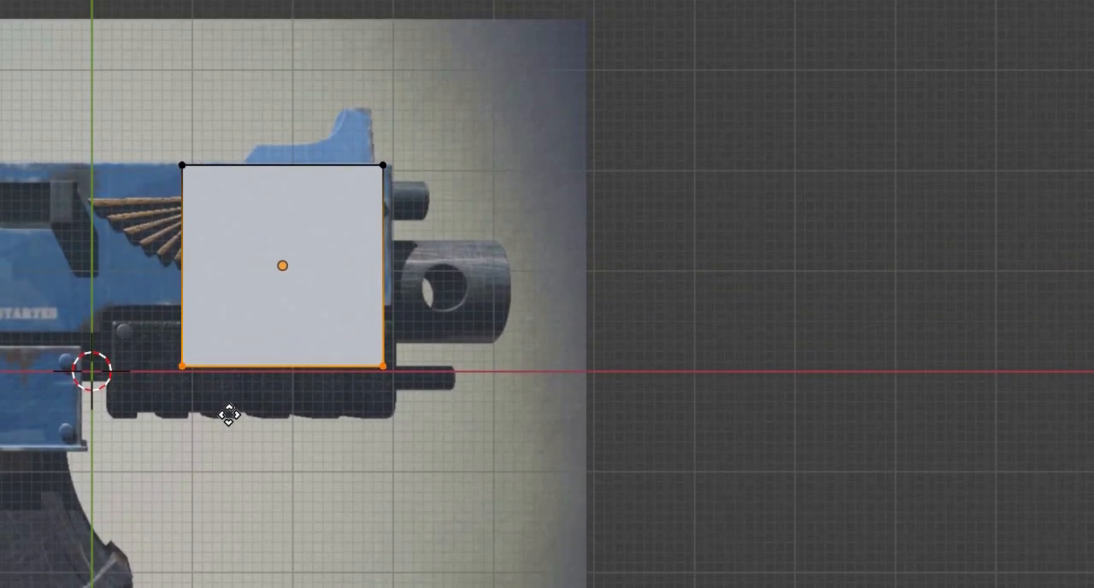
key(g)
key(y)
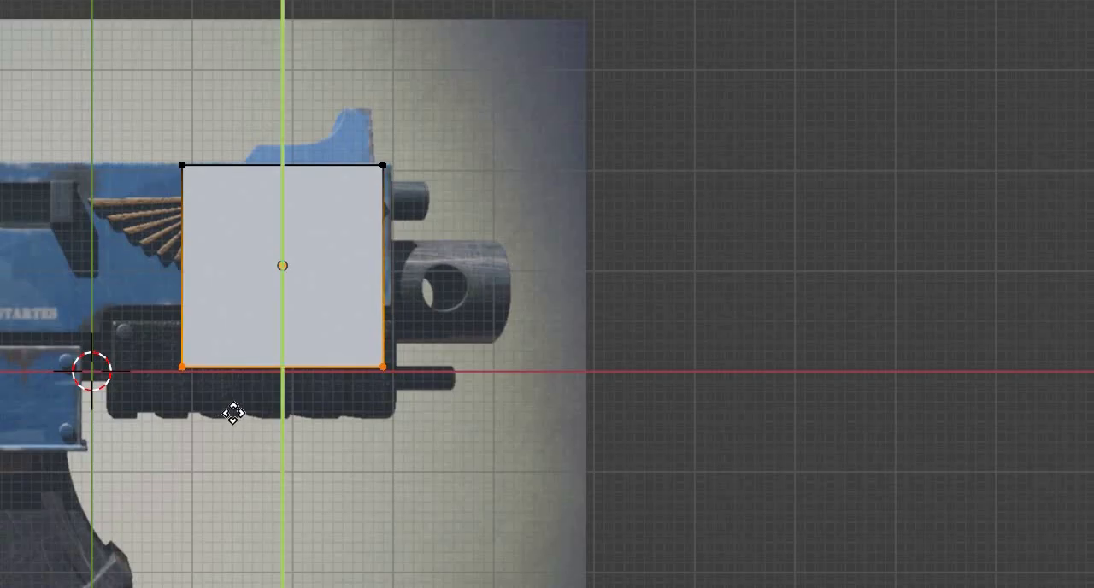
right_click(236, 383)
key(g)
key(y)
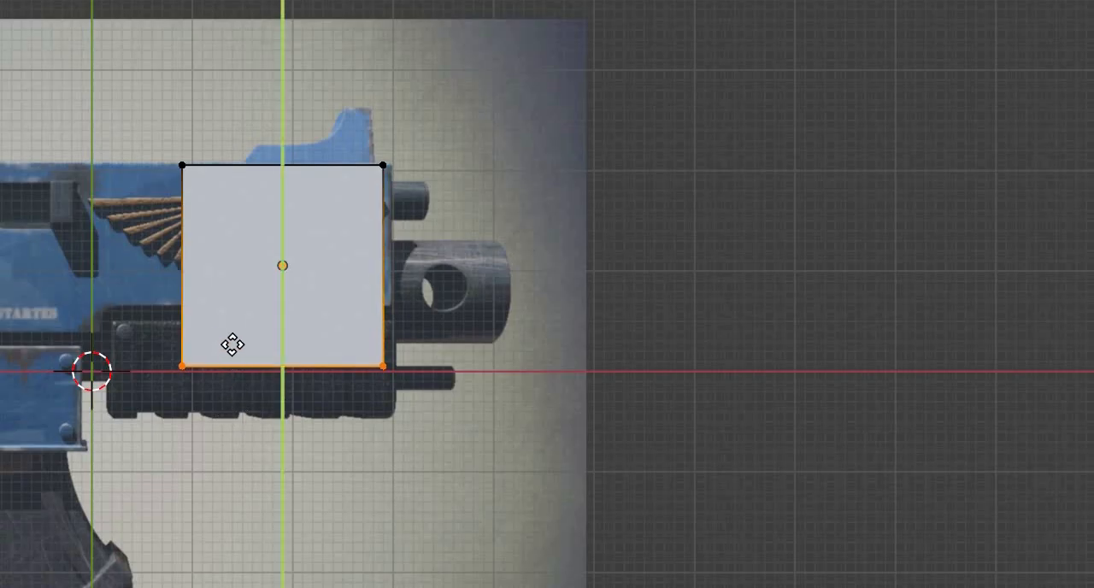
click(49, 352)
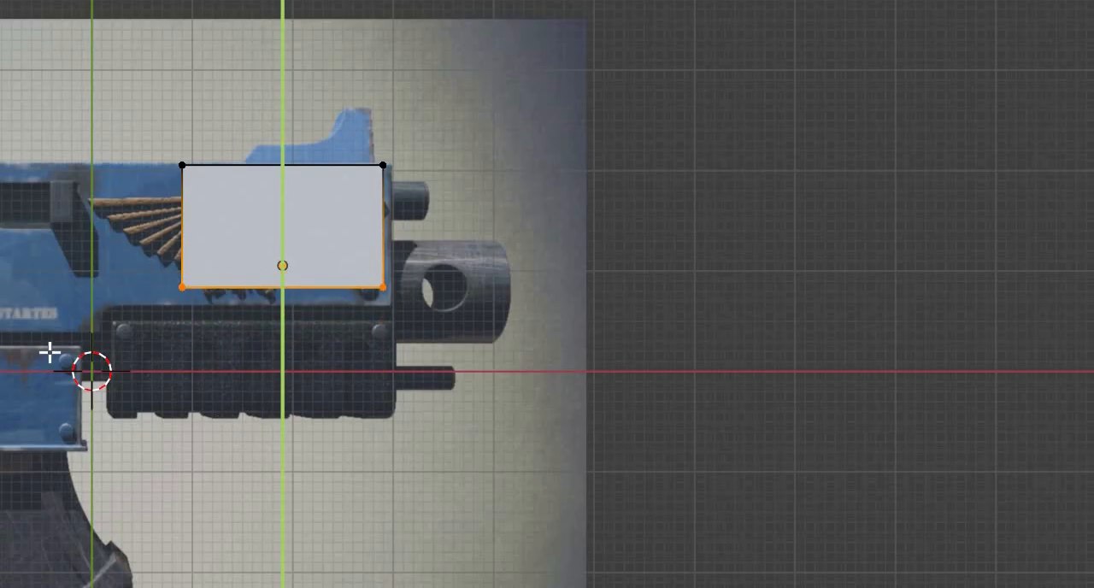
click(150, 339)
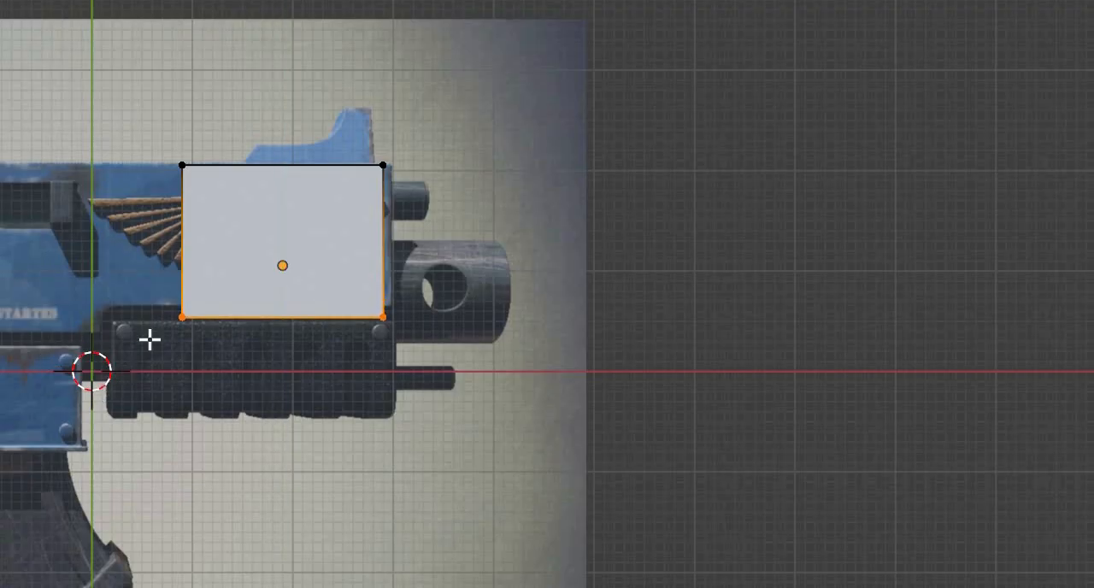
- Extrude the cube's stock-side face in three sections along the blue upper body to its rear end
middle_drag(330, 205, 263, 349)
key(3)
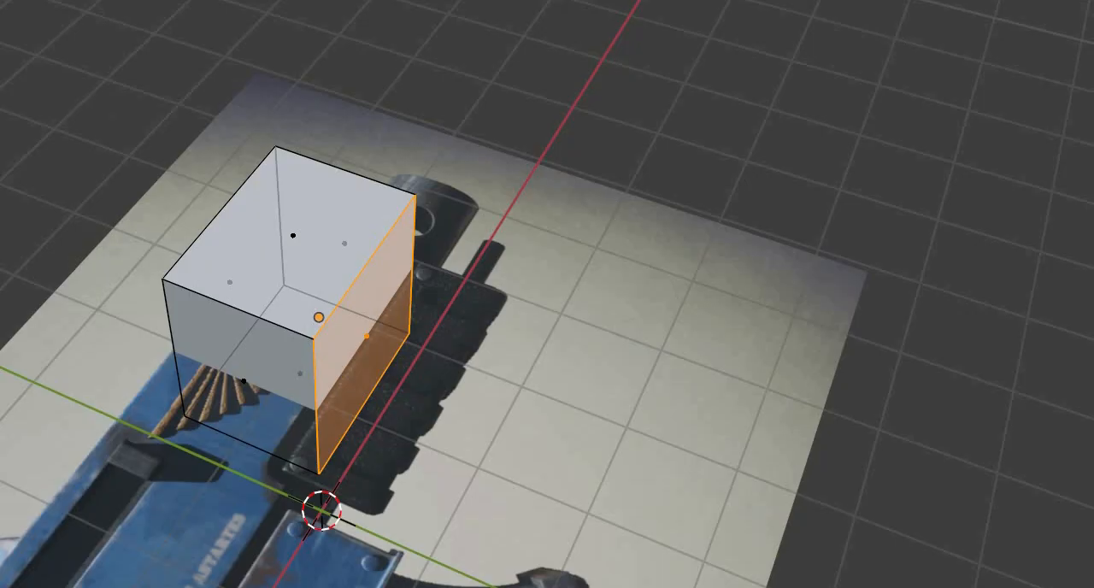
click(244, 381)
middle_drag(171, 259, 146, 274)
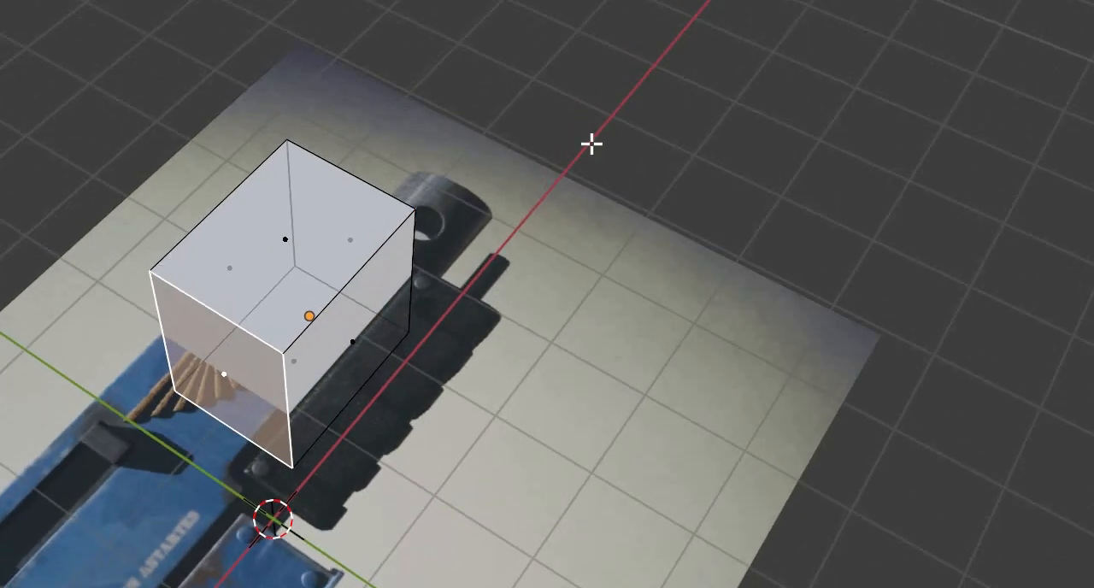
key(KP_7)
middle_drag(501, 214, 766, 273)
key(KP_7)
key(e)
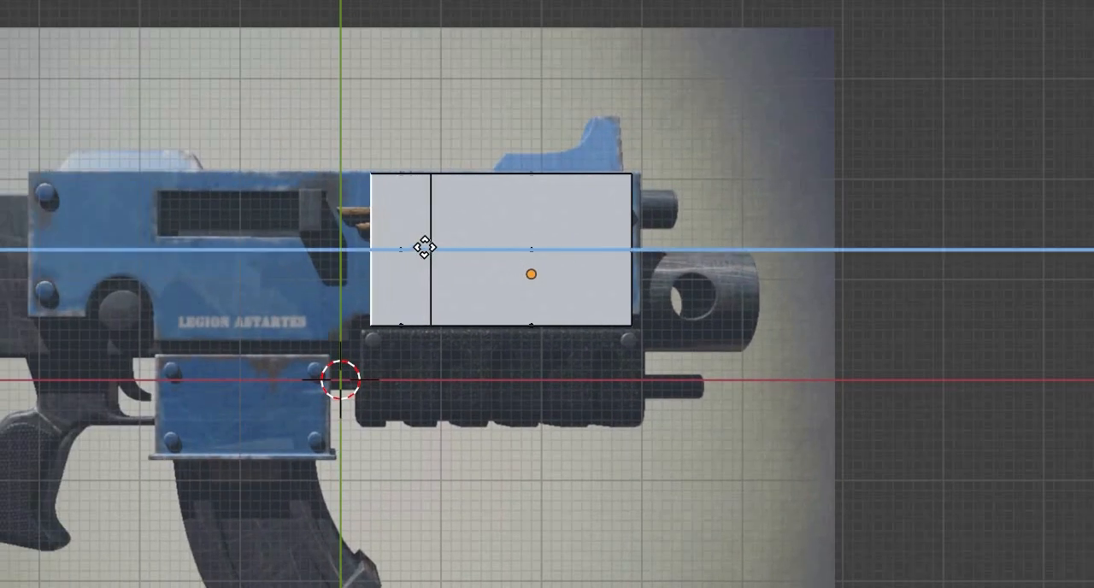
click(423, 246)
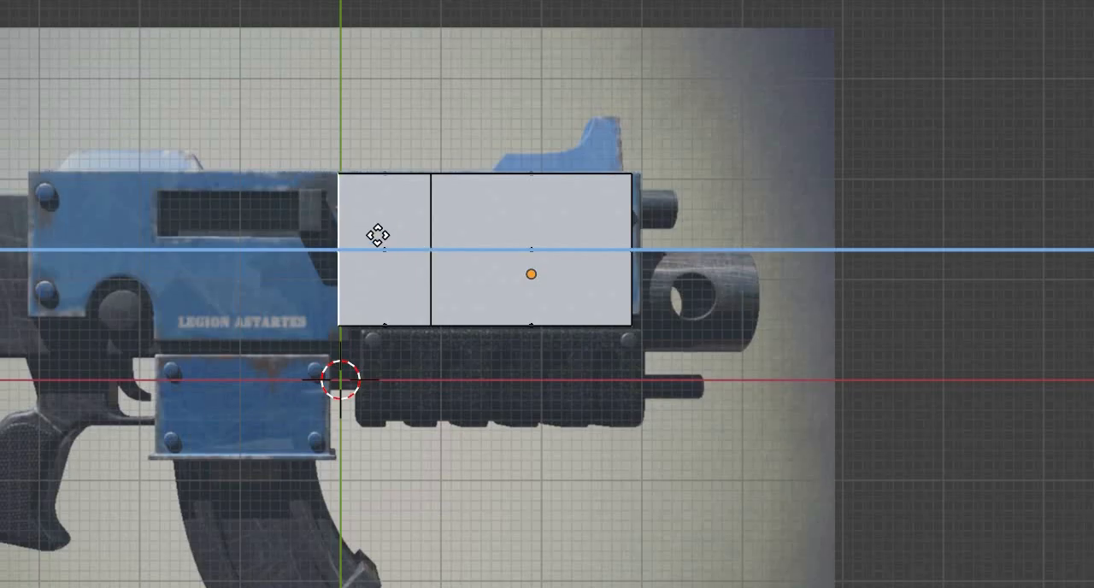
click(305, 237)
key(e)
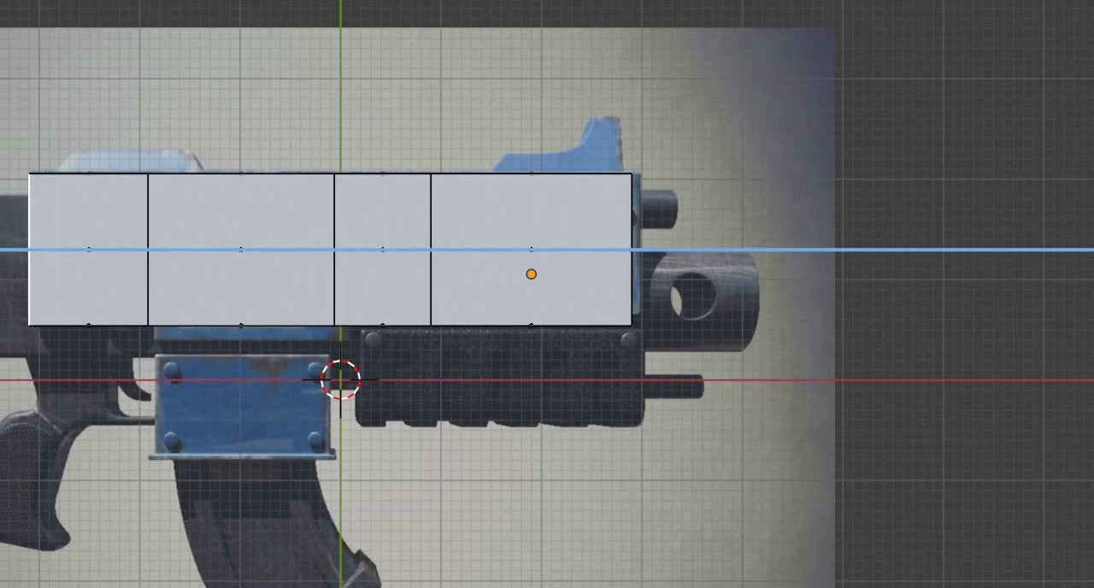
- Extrude the block's stock-side face further back along the reference toward the gun's rear end
key(e)
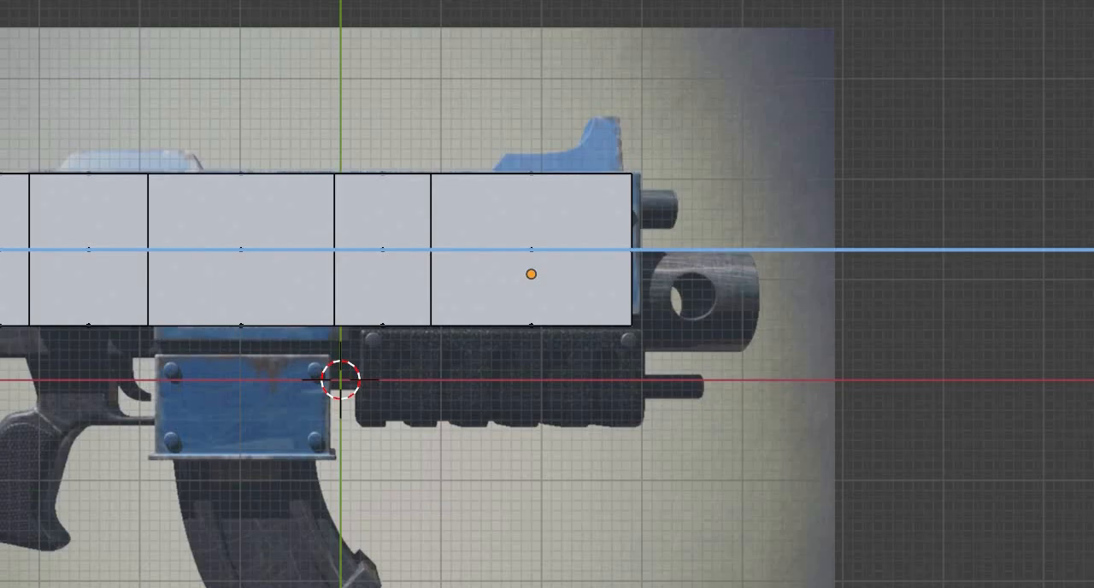
click(196, 358)
shift+middle_drag(332, 391, 353, 532)
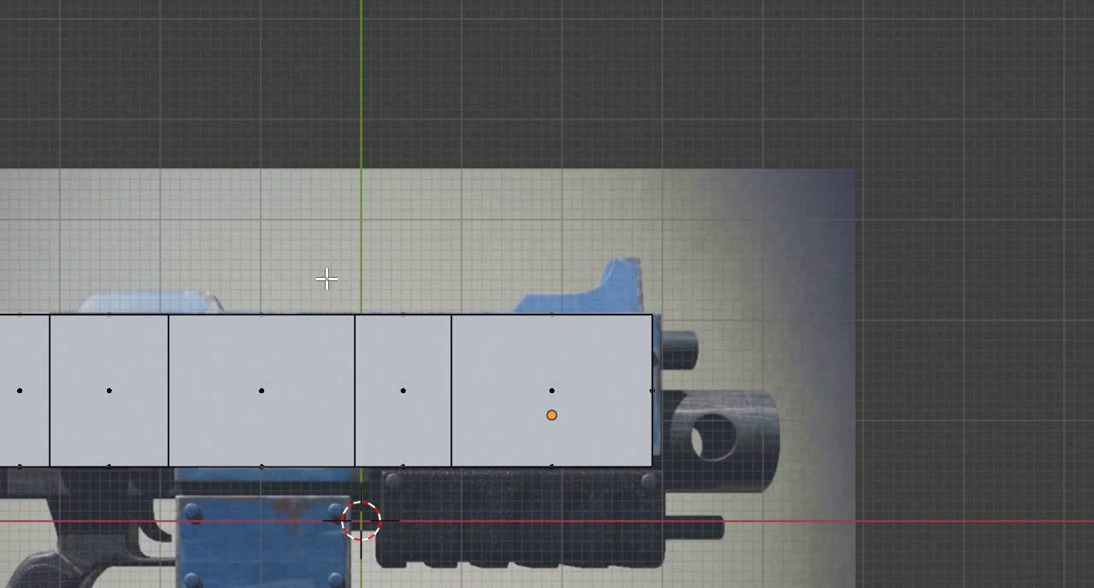
- Extrude the underside face above the magazine housing down in three sections to the blue housing's lower edge
shift+middle_drag(310, 483, 278, 237)
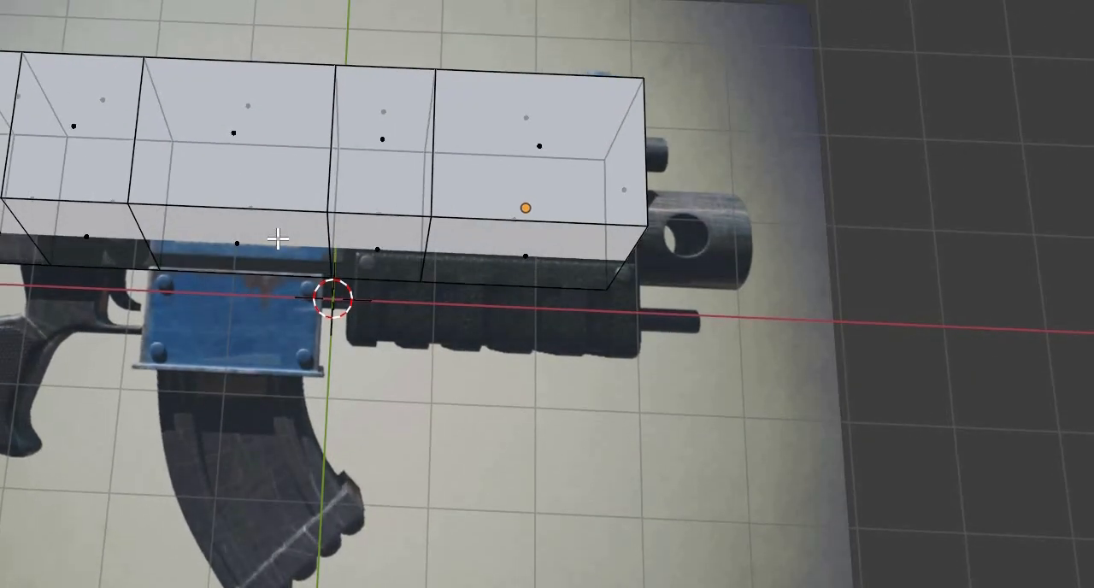
click(237, 244)
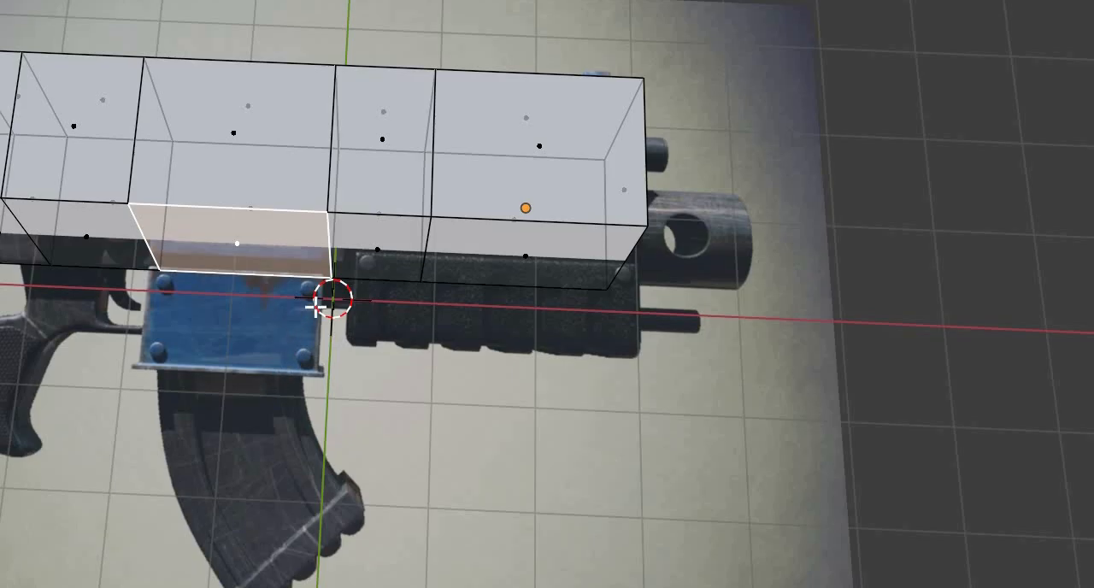
key(KP_7)
shift+middle_drag(316, 307, 330, 243)
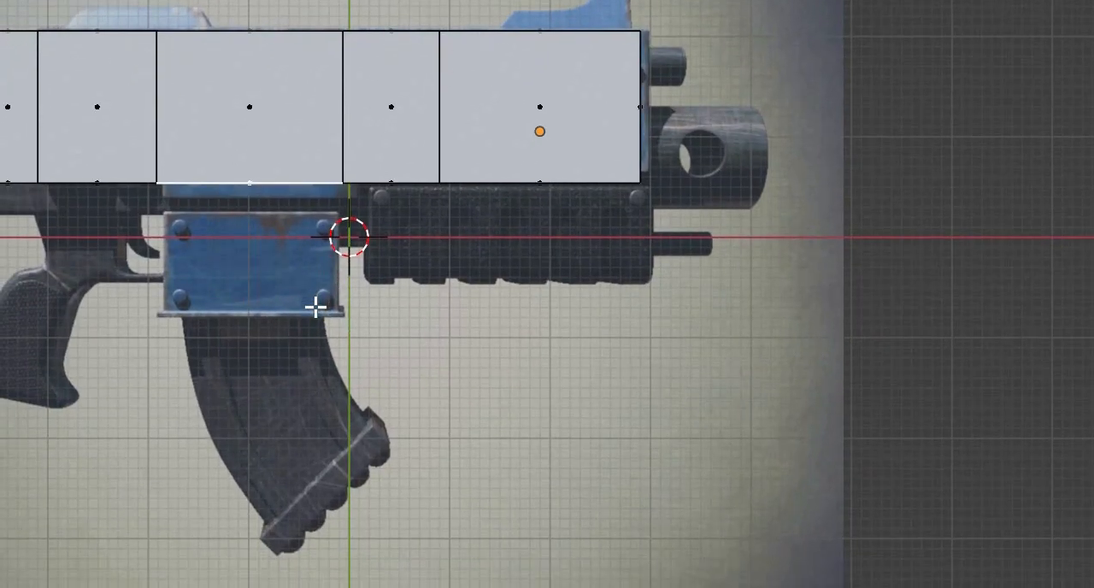
key(e)
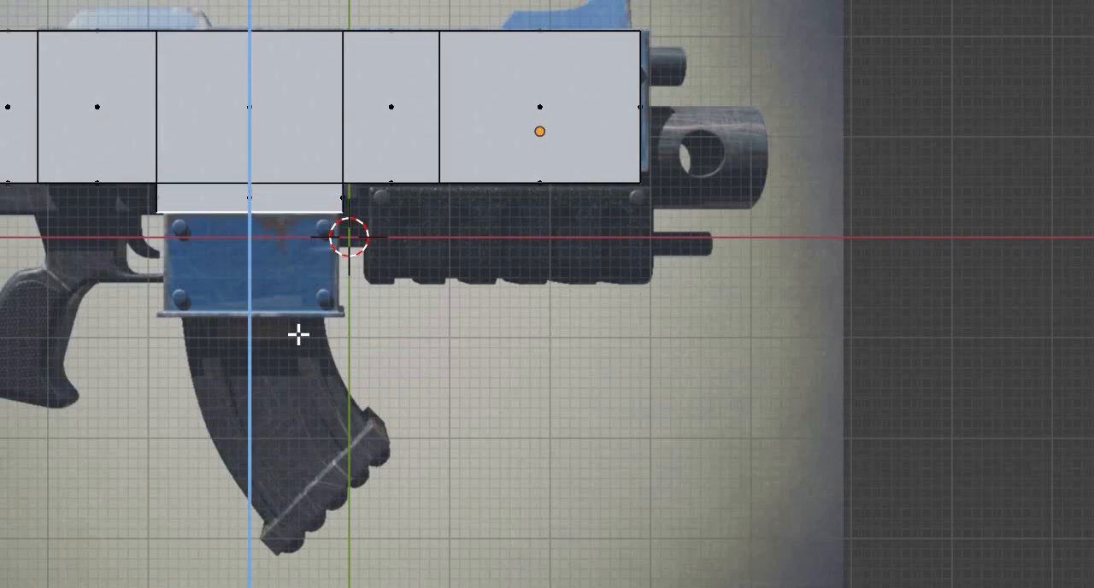
click(301, 348)
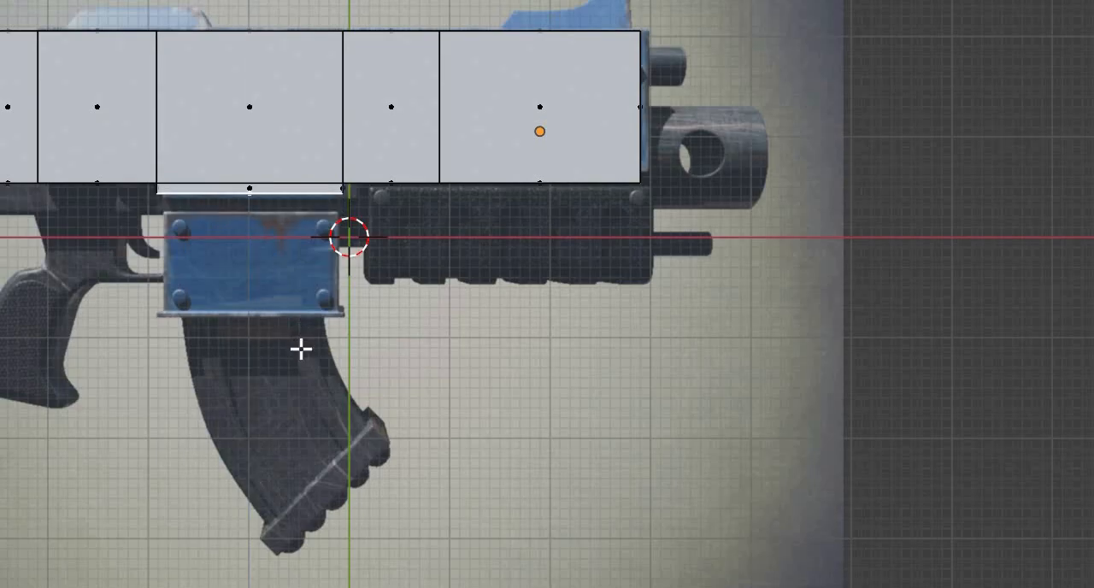
key(e)
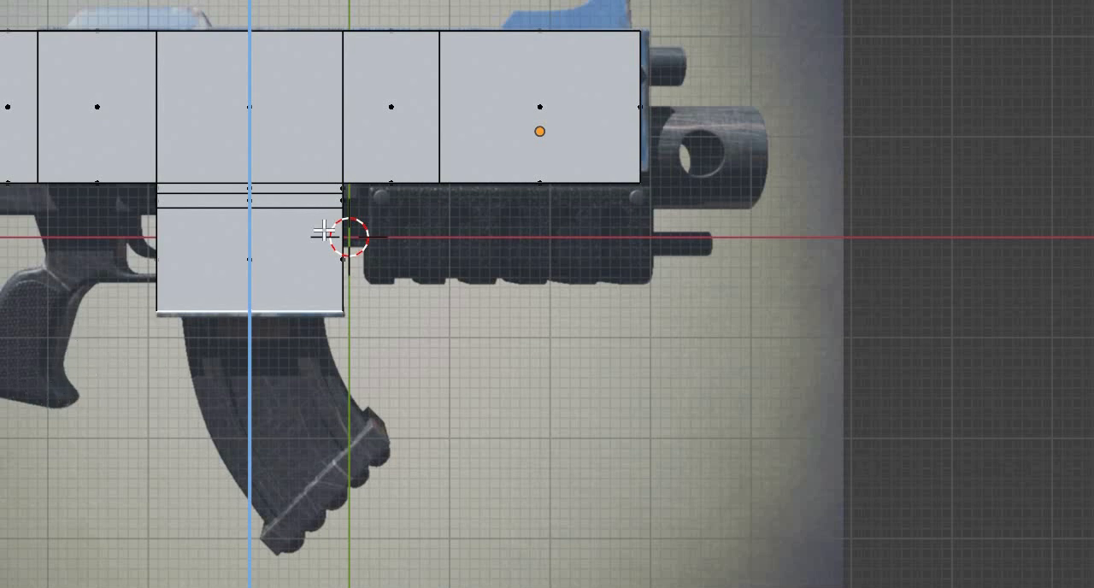
click(299, 114)
- Select the block's underside face above the pistol grip, just behind the magazine housing, and inset it slightly
shift+middle_drag(113, 166, 298, 91)
click(289, 221)
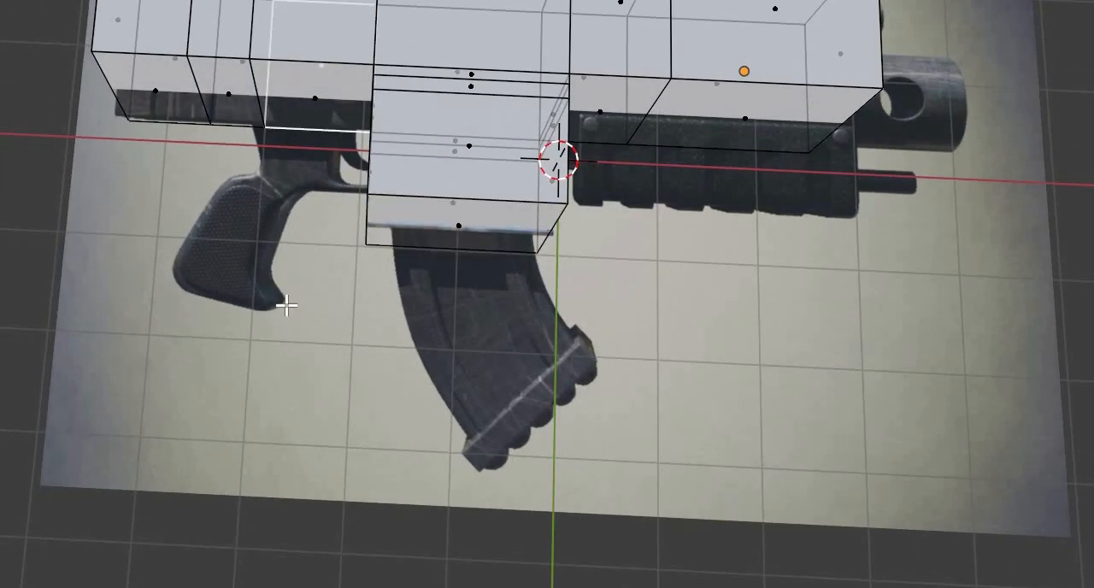
click(319, 233)
middle_drag(371, 276, 345, 266)
middle_drag(687, 183, 652, 176)
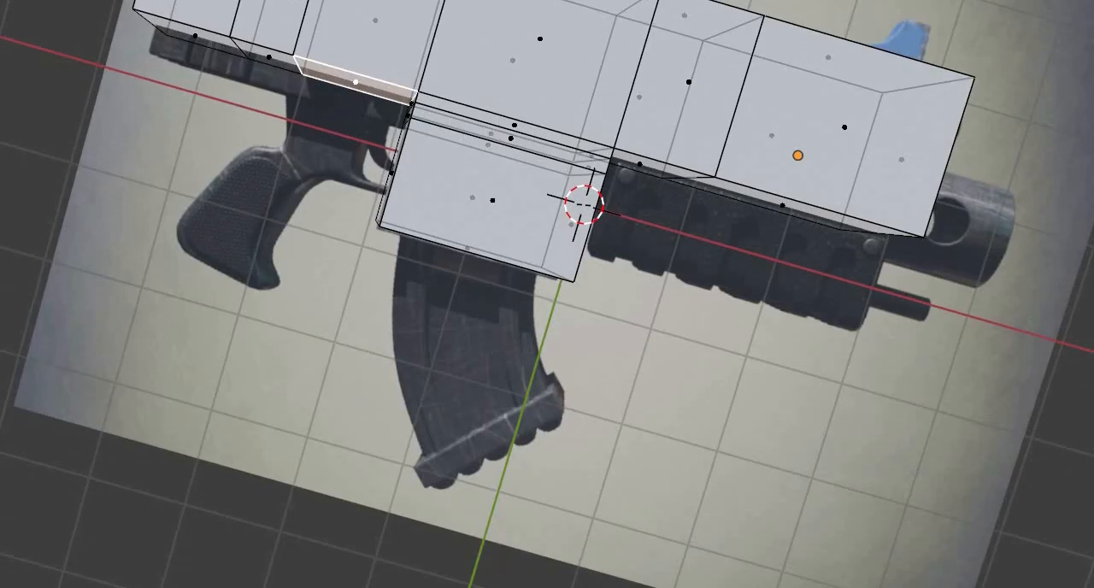
key(ctrl+KP_7)
key(KP_7)
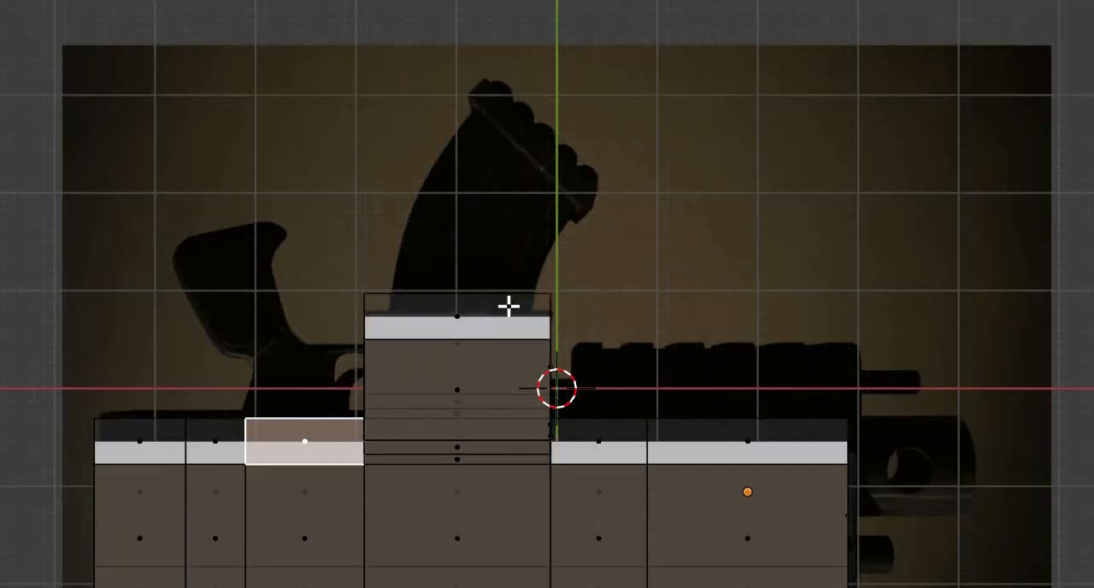
scroll(576, 320, up, 4)
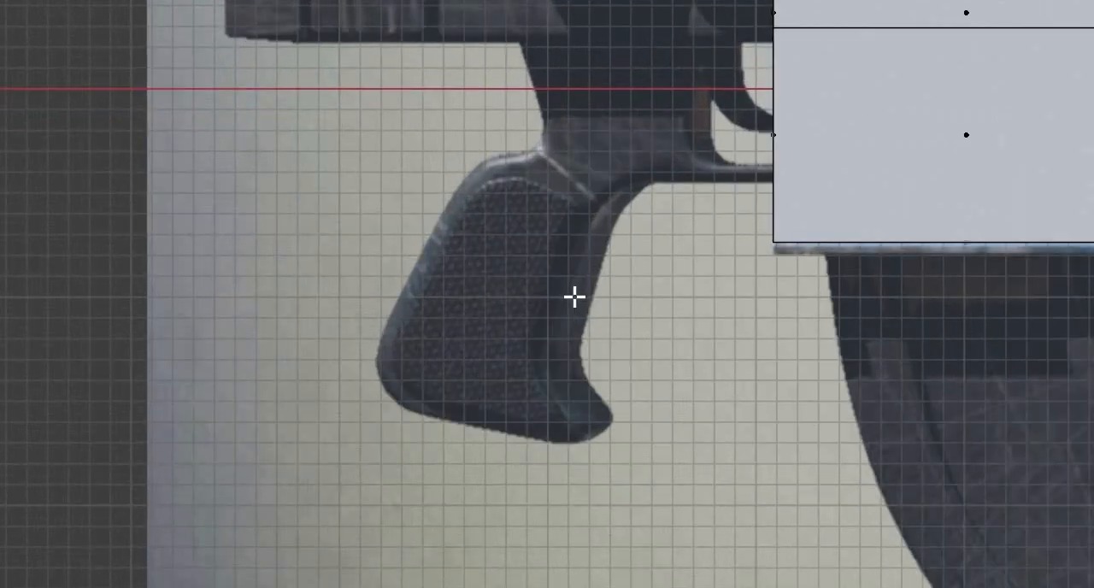
mouse_move(567, 238)
middle_down()
mouse_move(564, 228)
mouse_move(557, 236)
middle_up()
middle_drag(472, 271, 469, 273)
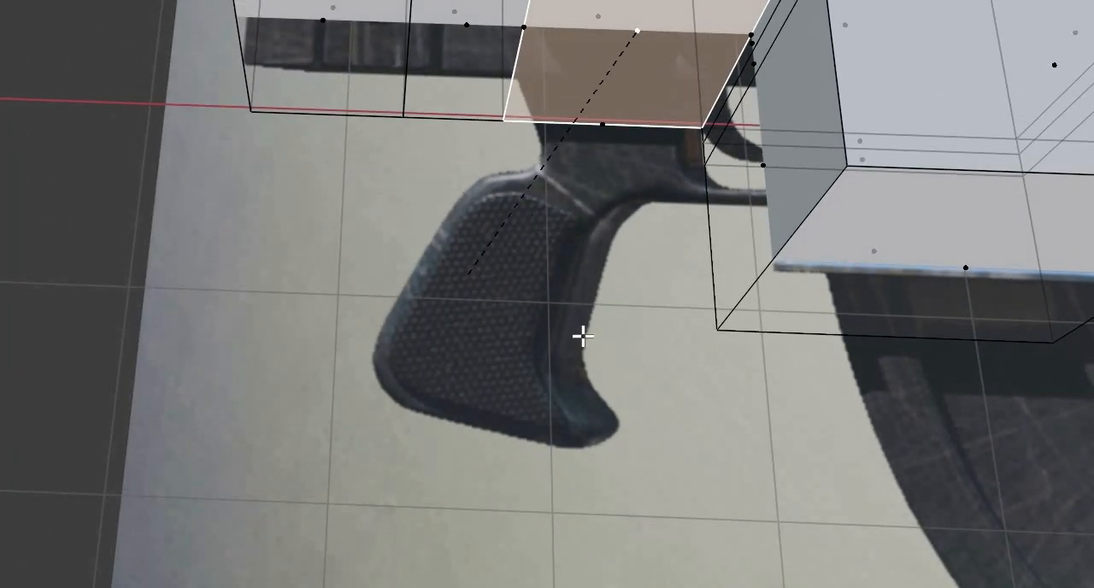
key(i)
middle_drag(346, 350, 325, 374)
shift+middle_drag(612, 200, 275, 202)
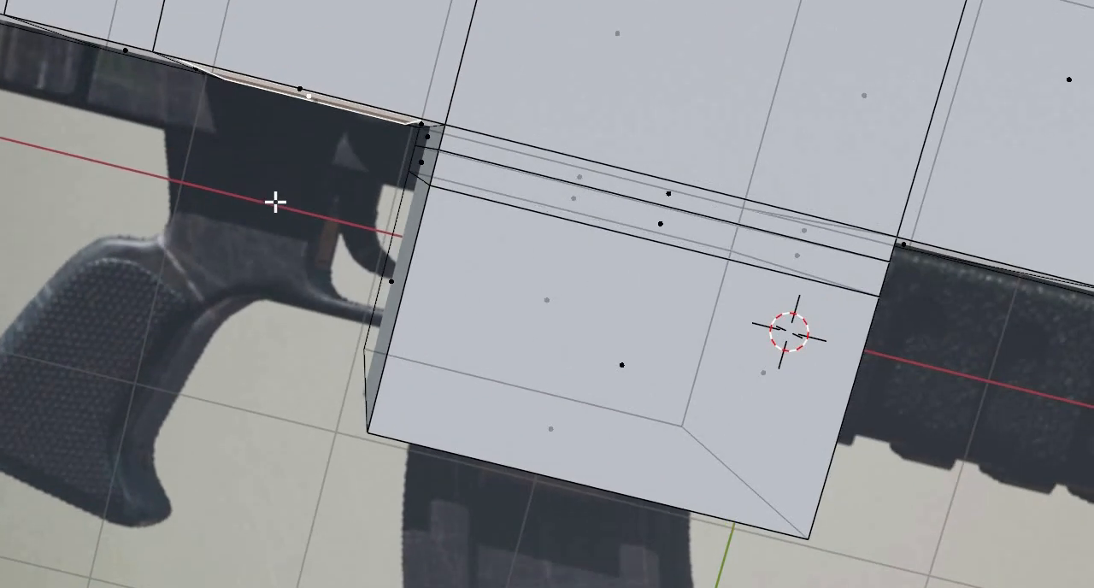
- Move the inset face along X toward the stock so its front edge lines up with the trigger housing
key(KP_7)
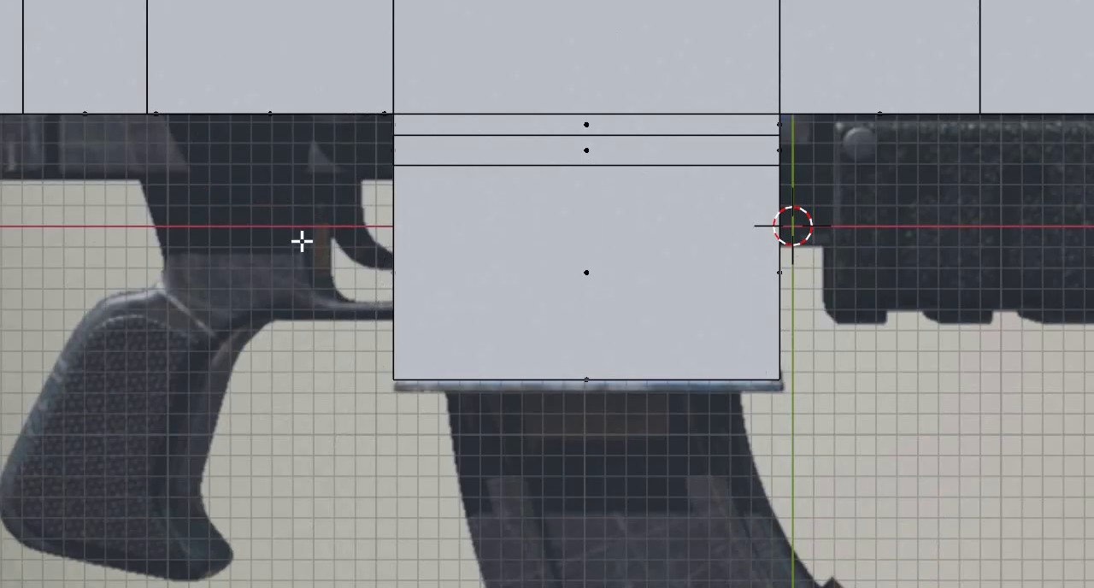
middle_drag(309, 181, 299, 181)
key(x)
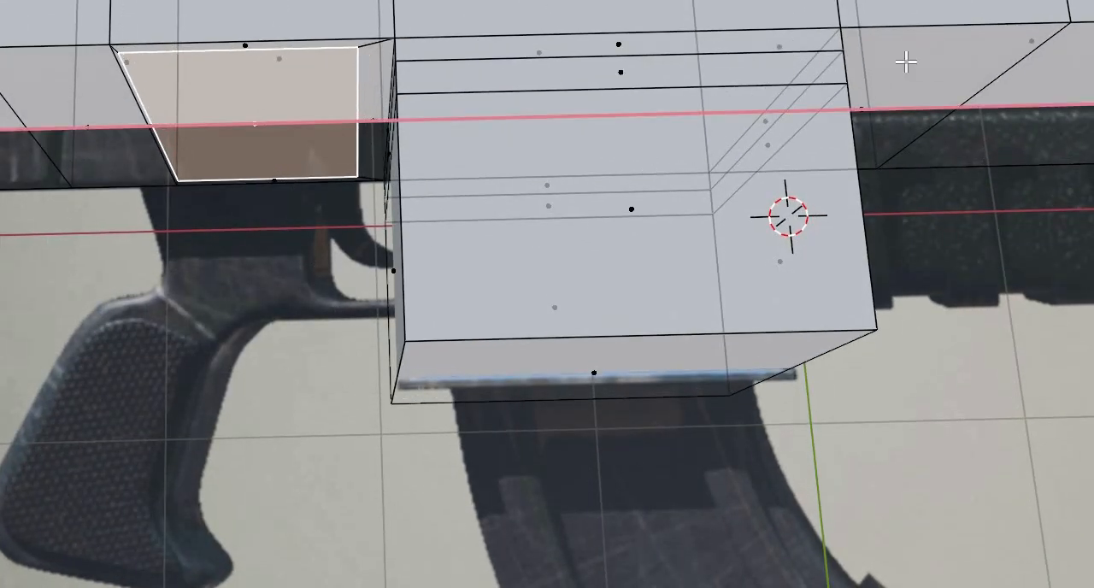
click(291, 180)
- Extrude the inset face down in three sections over the trigger housing to the top of the pistol grip
middle_drag(290, 180, 294, 218)
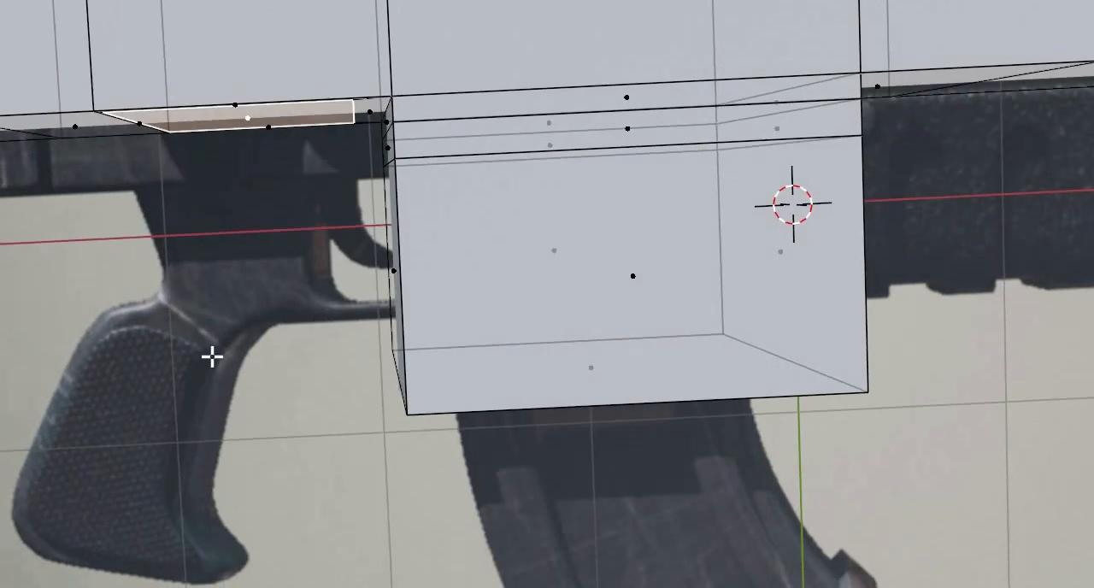
key(KP_7)
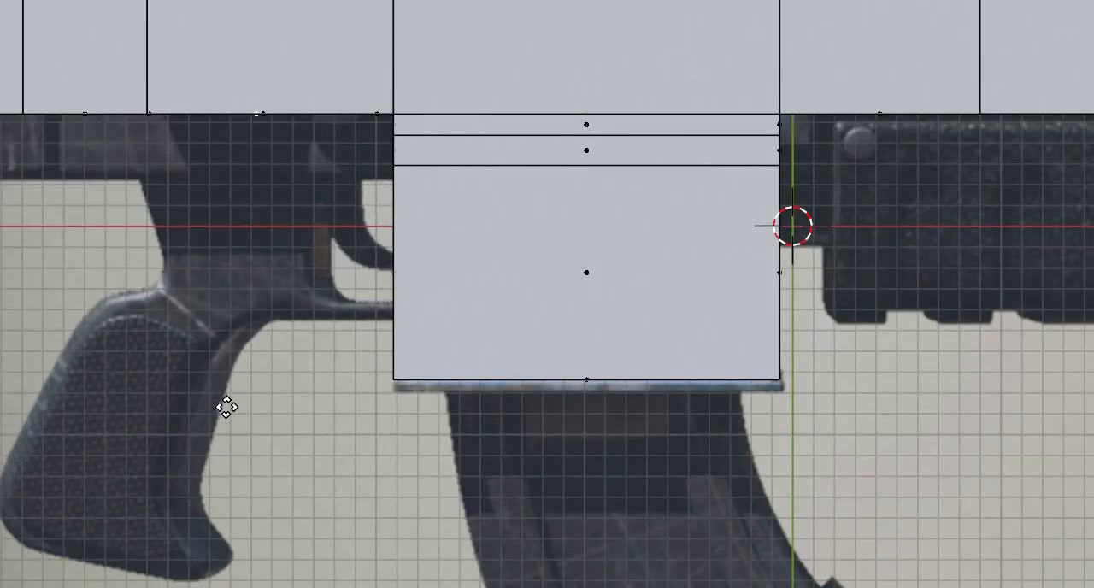
key(e)
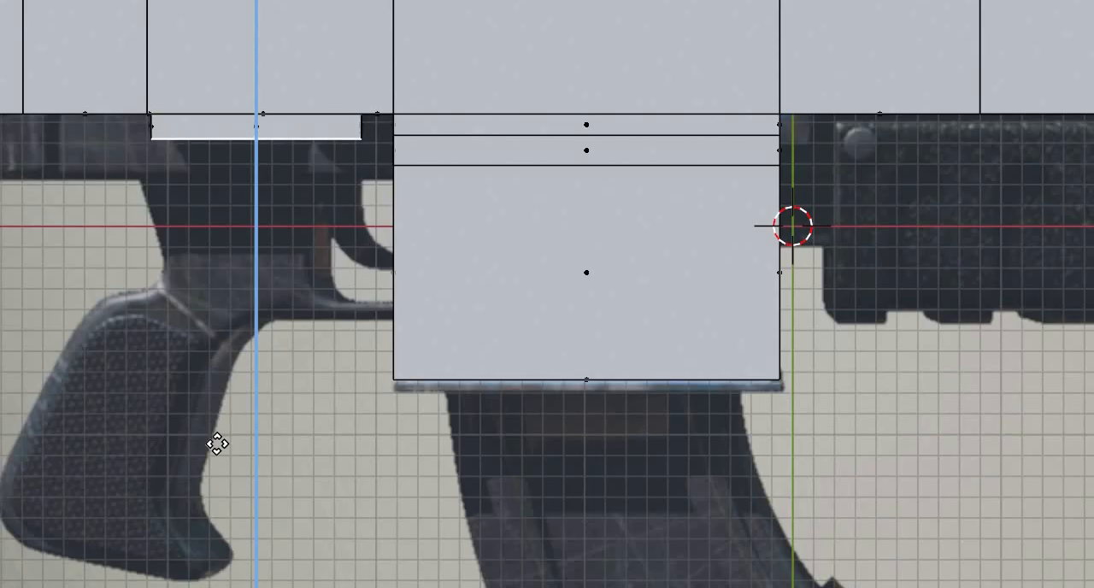
click(217, 444)
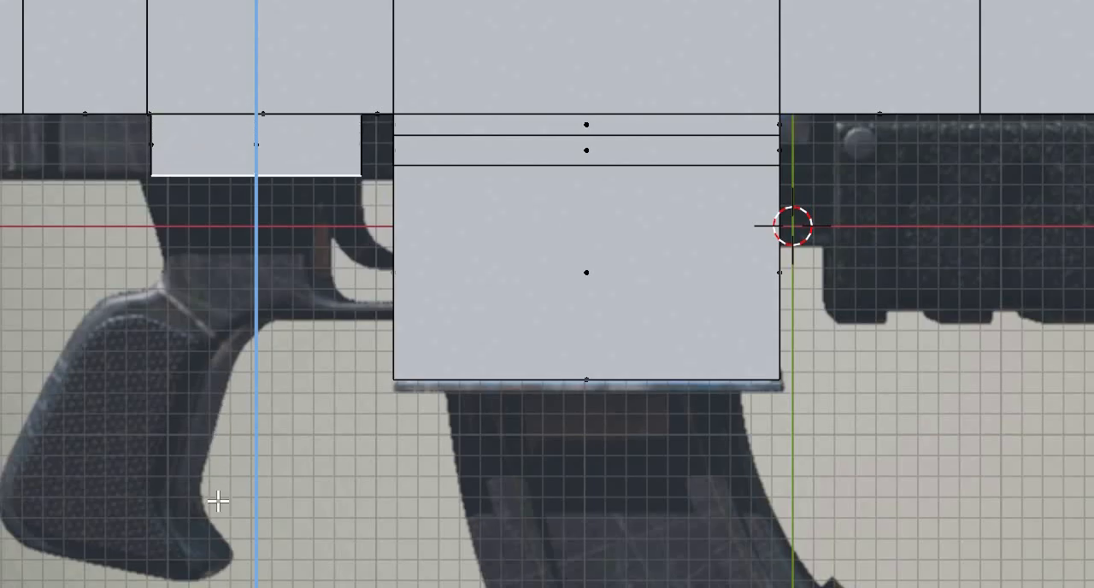
key(e)
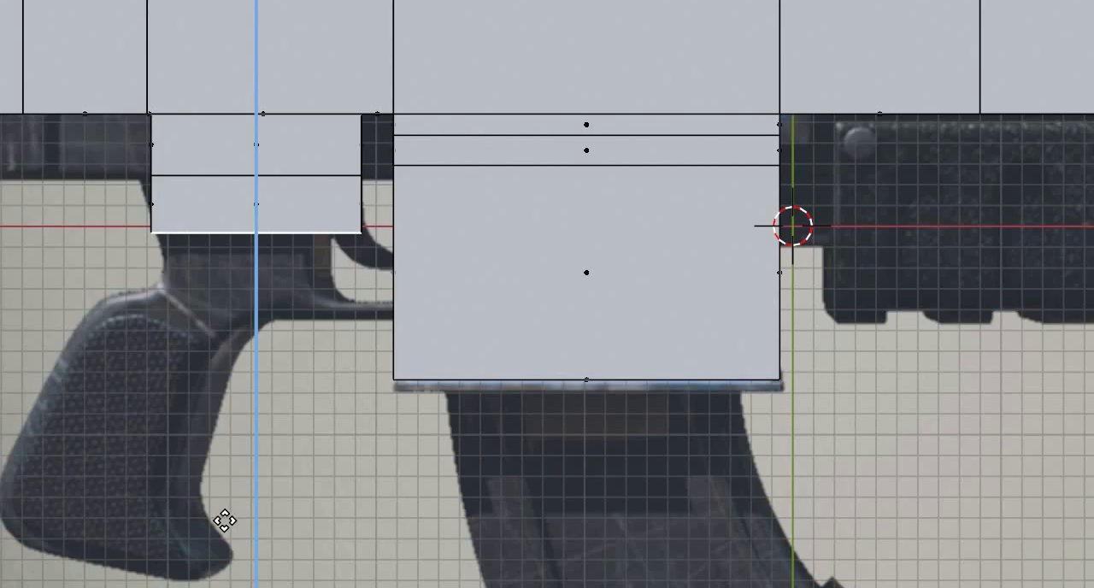
click(226, 537)
key(e)
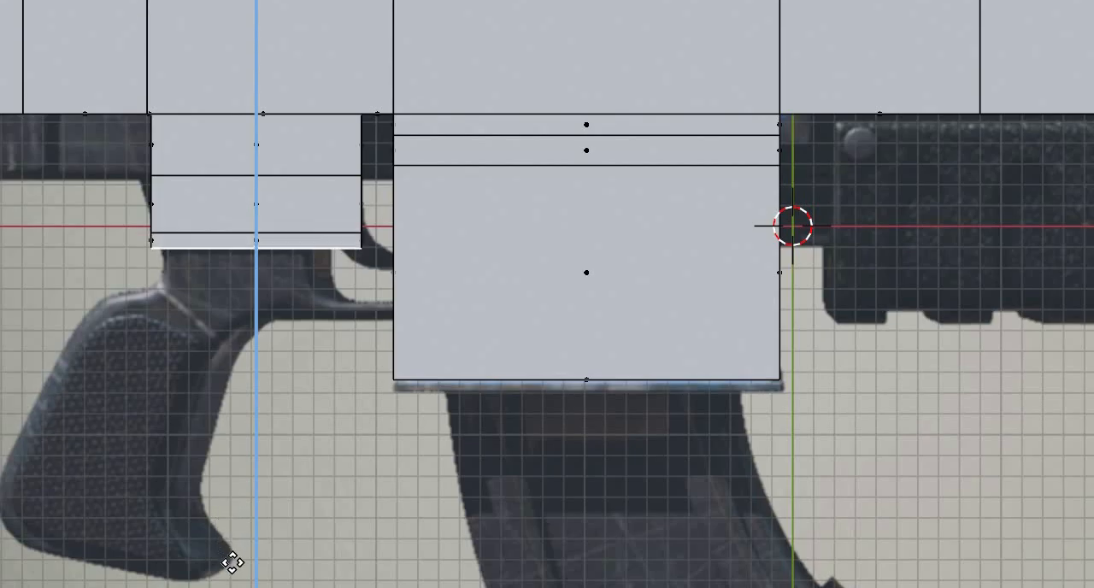
click(244, 566)
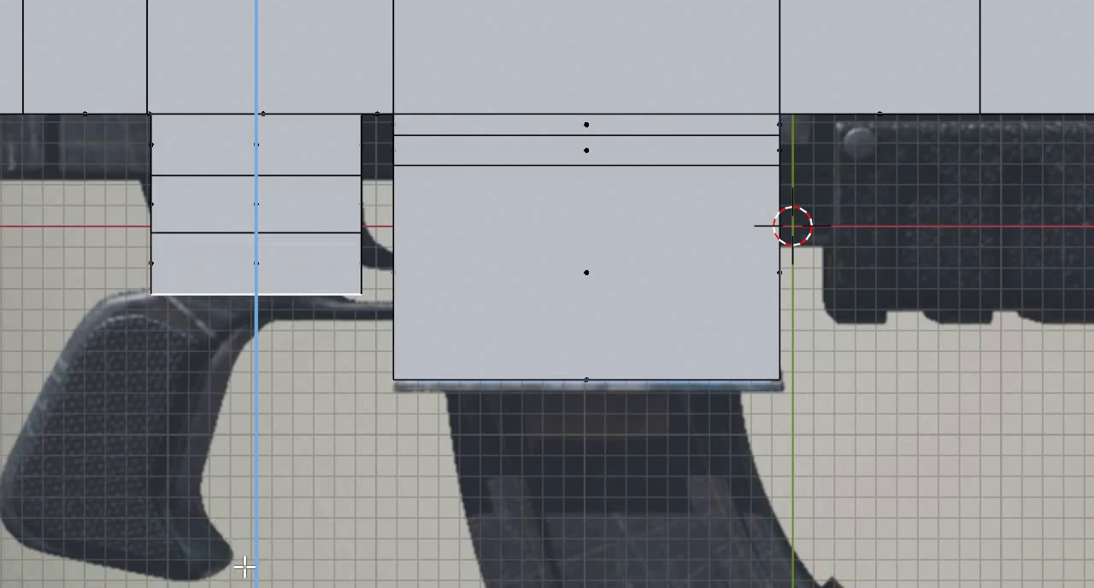
click(154, 315)
- Select the upper vertices at the block's rear end and lower them along Y to slope the rear section's top
middle_drag(154, 315, 242, 261)
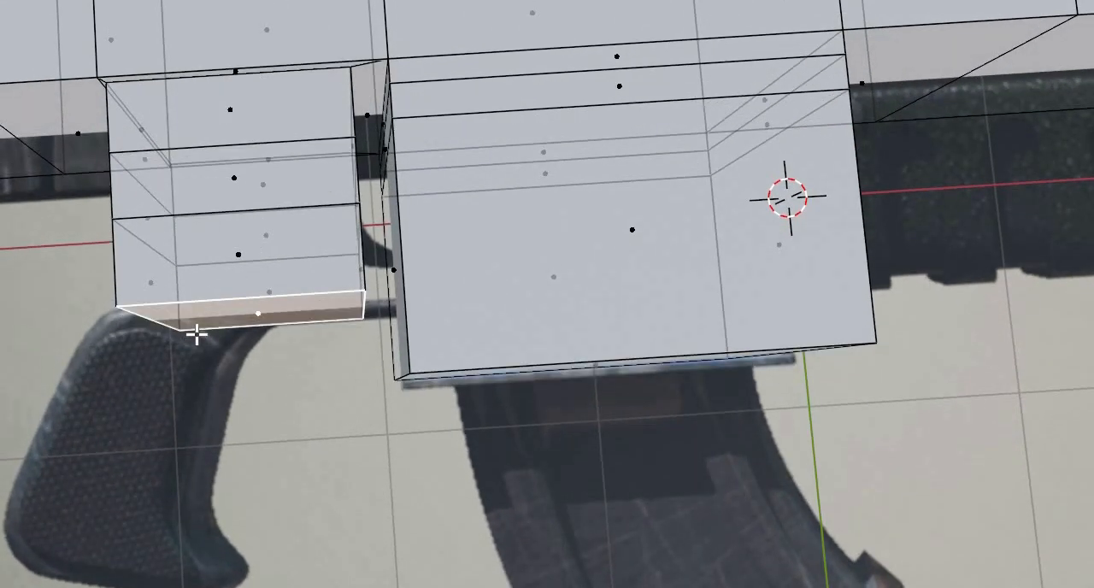
middle_drag(197, 336, 480, 235)
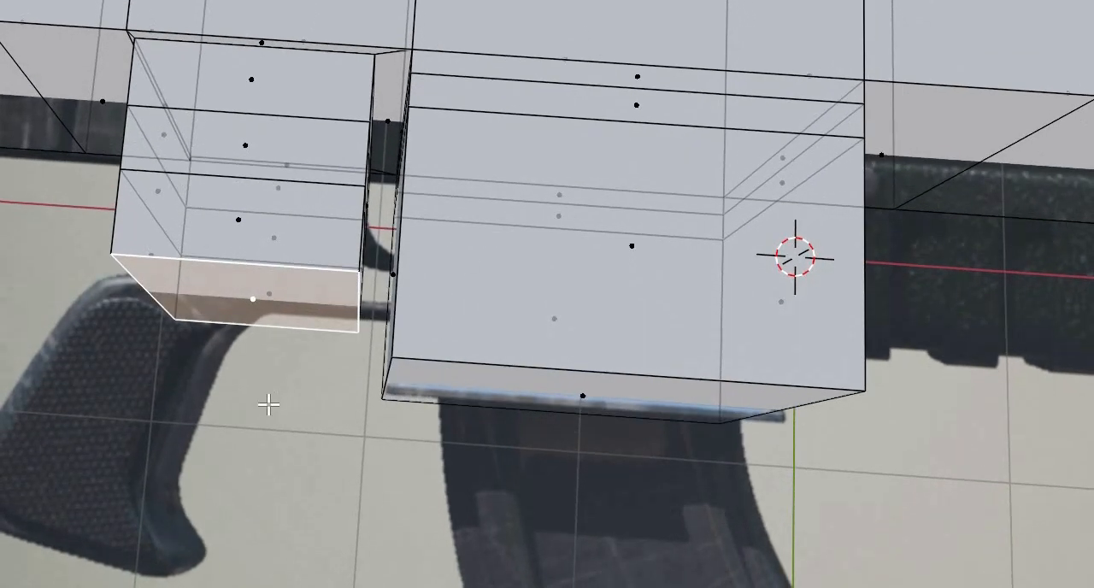
mouse_move(268, 404)
middle_down()
mouse_move(294, 384)
mouse_move(265, 384)
middle_up()
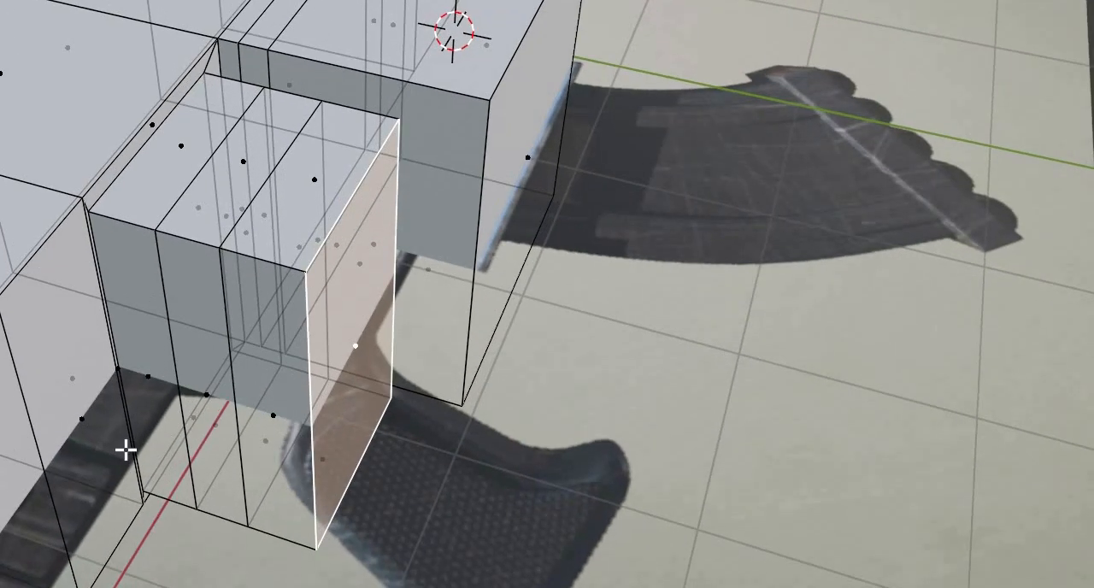
middle_drag(86, 387, 350, 299)
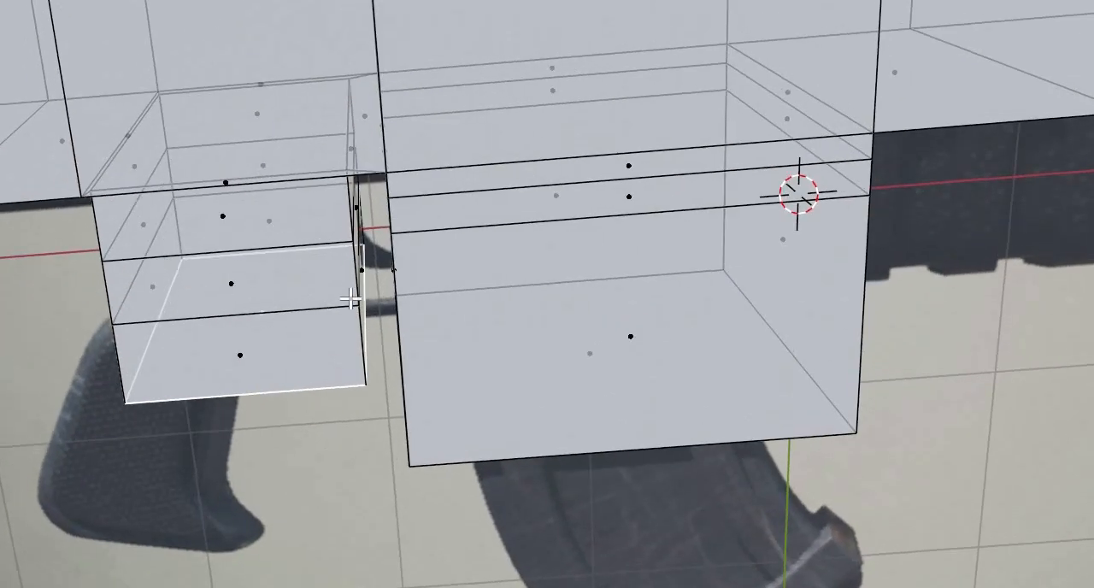
middle_drag(321, 89, 290, 77)
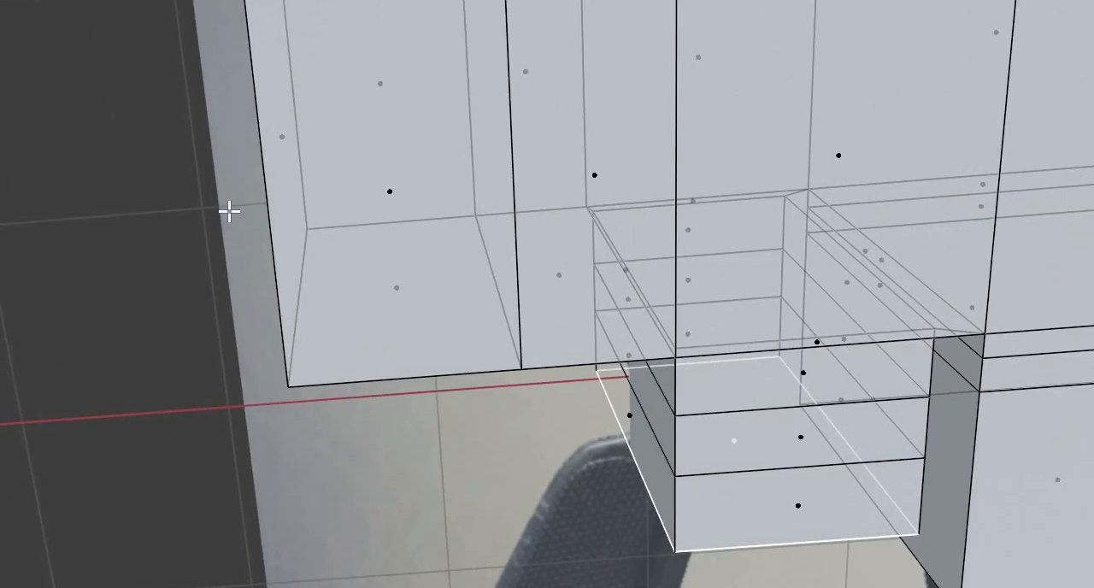
key(1)
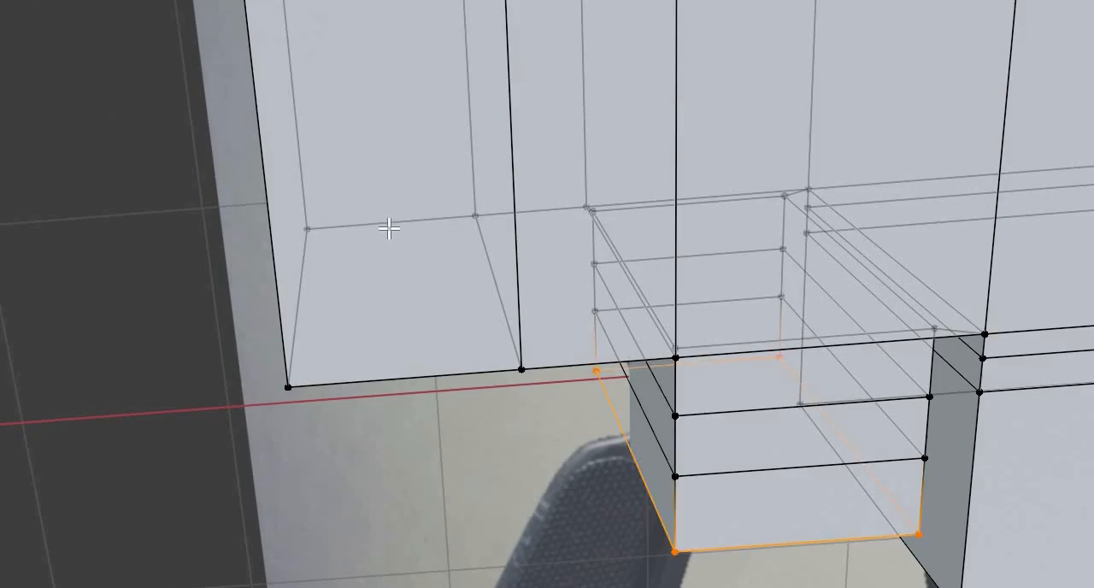
middle_drag(389, 177, 393, 137)
drag(198, 0, 325, 15)
middle_drag(392, 137, 448, 276)
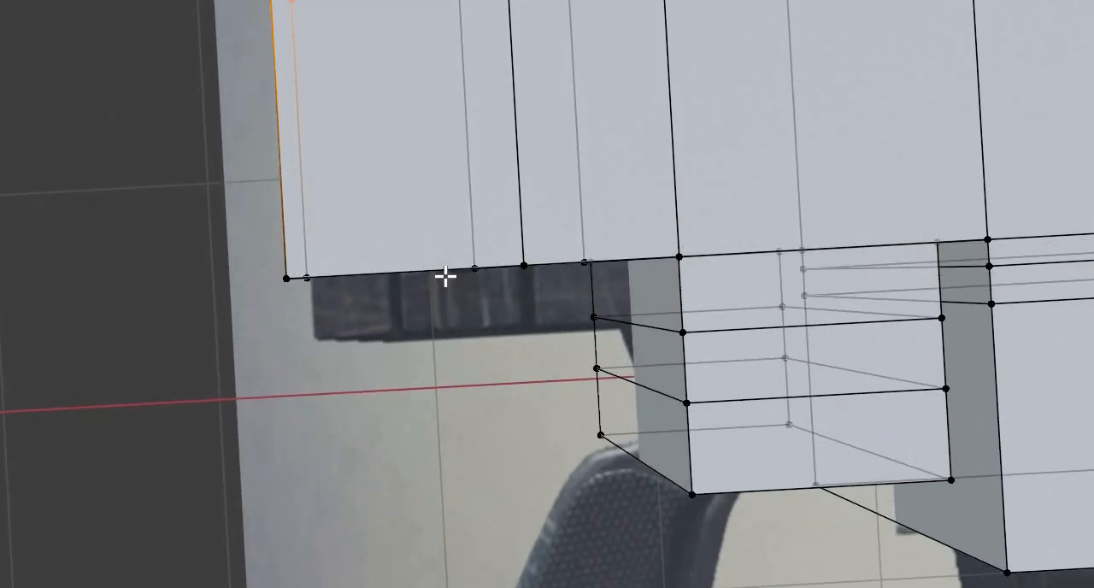
key(g)
key(y)
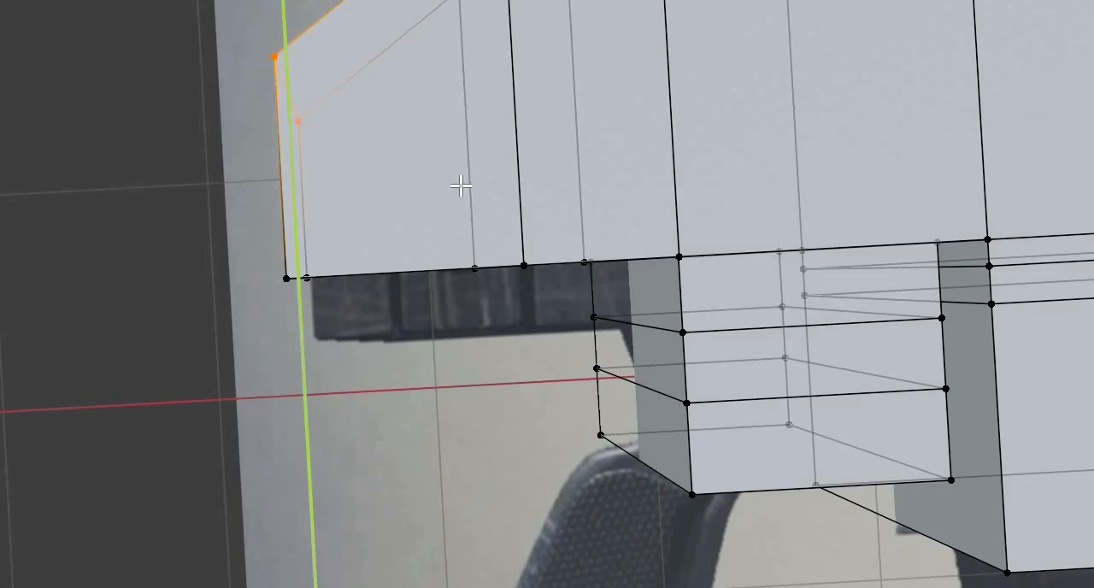
click(464, 183)
middle_drag(589, 342, 677, 365)
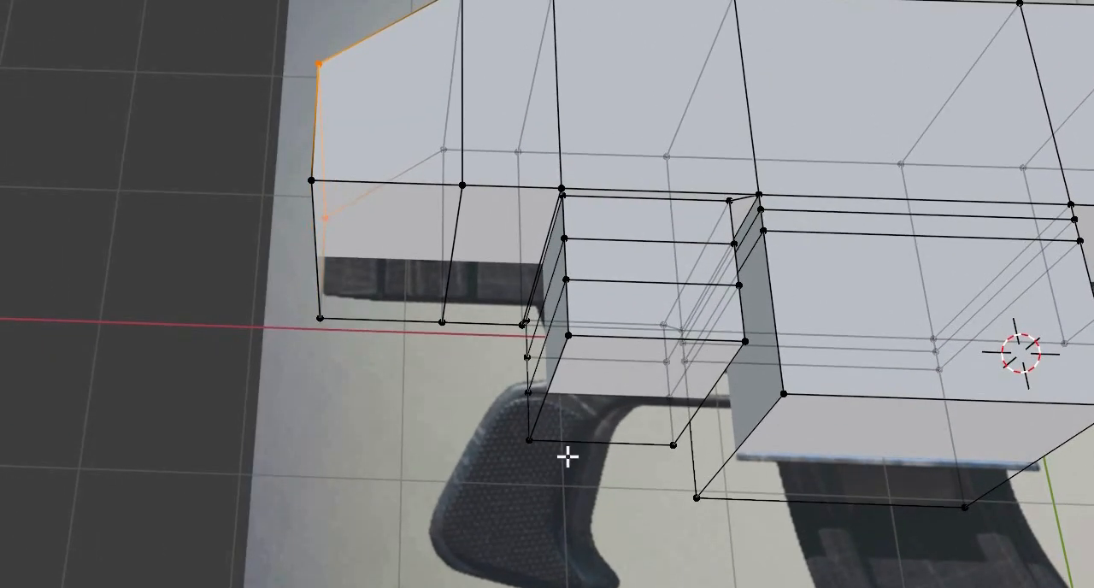
- Select the trigger housing block's underside face and extrude it down in four sections over the length of the pistol grip
key(3)
click(630, 417)
middle_drag(608, 463, 189, 366)
shift+middle_drag(590, 474, 271, 377)
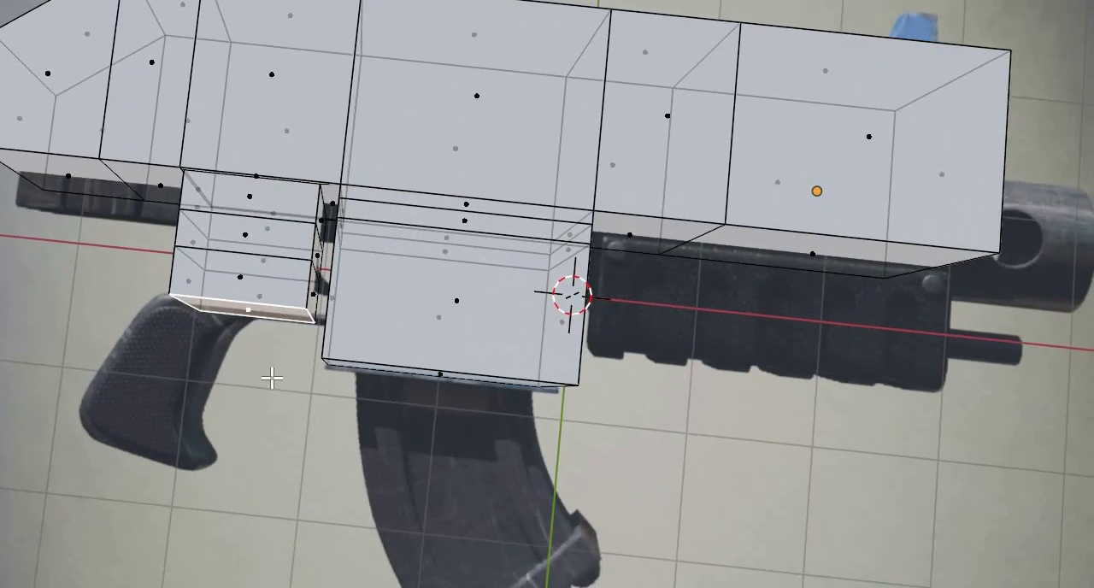
scroll(272, 375, up, 2)
shift+middle_drag(186, 416, 259, 394)
scroll(259, 394, up, 1)
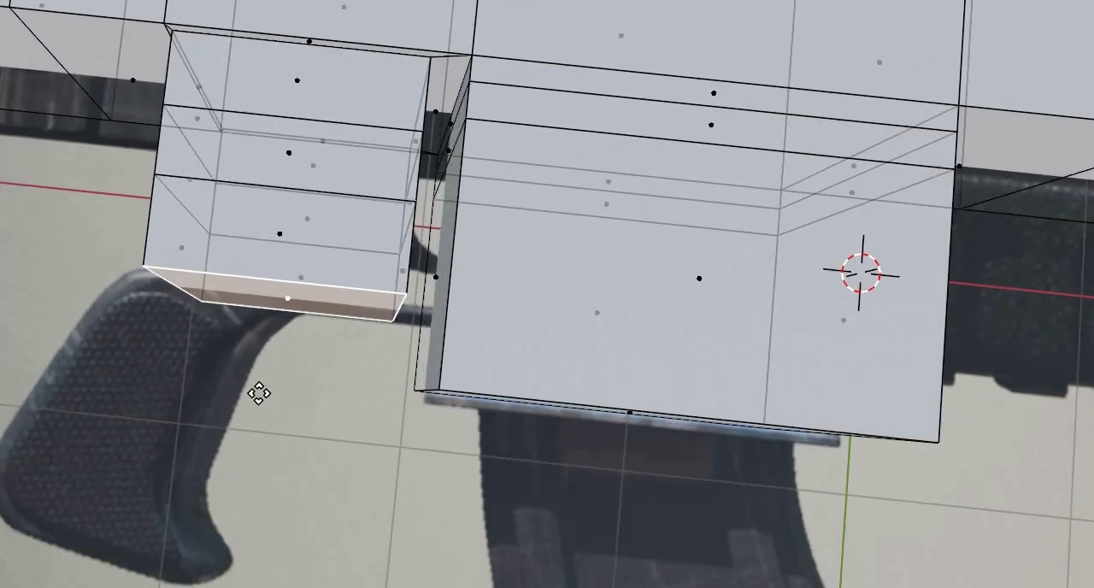
key(e)
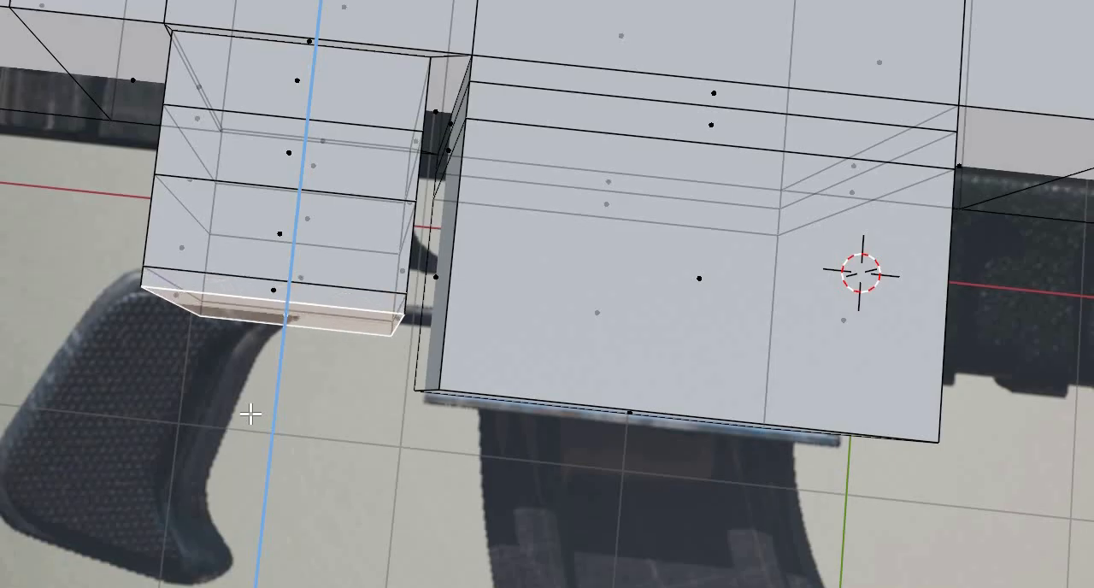
click(210, 541)
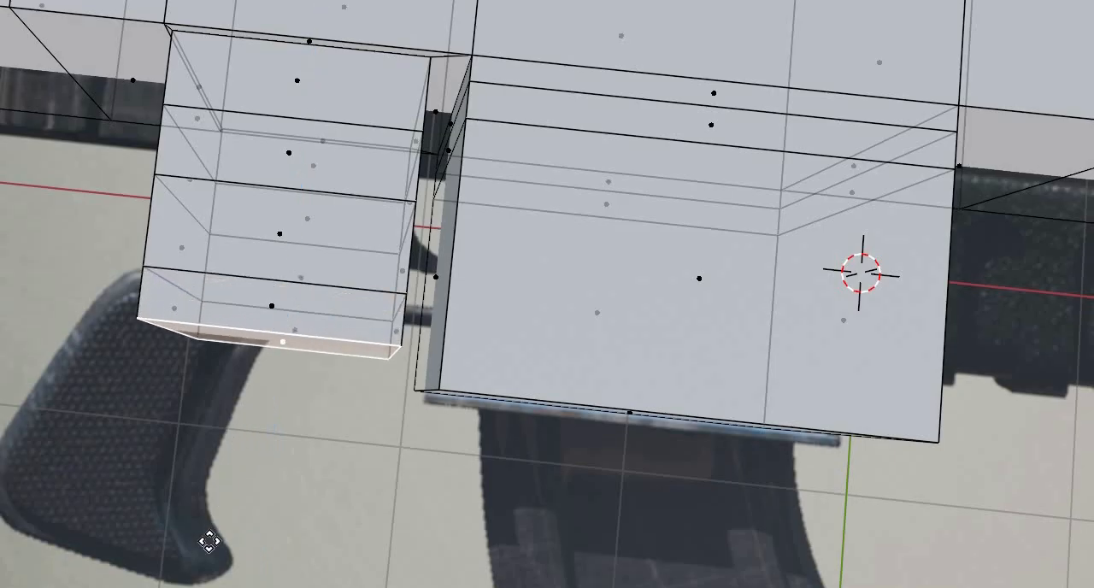
key(e)
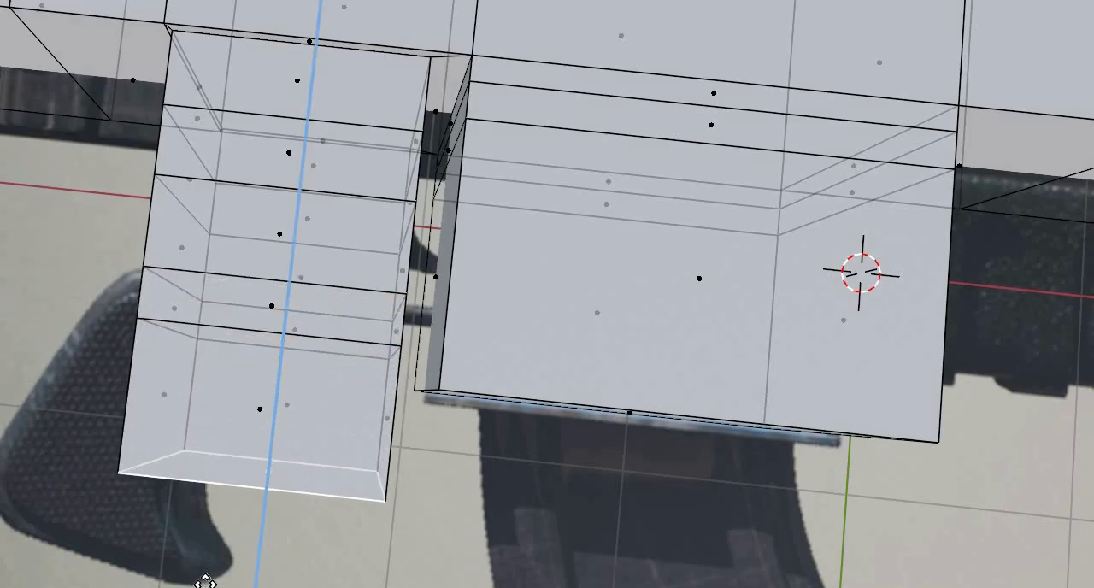
click(205, 581)
key(e)
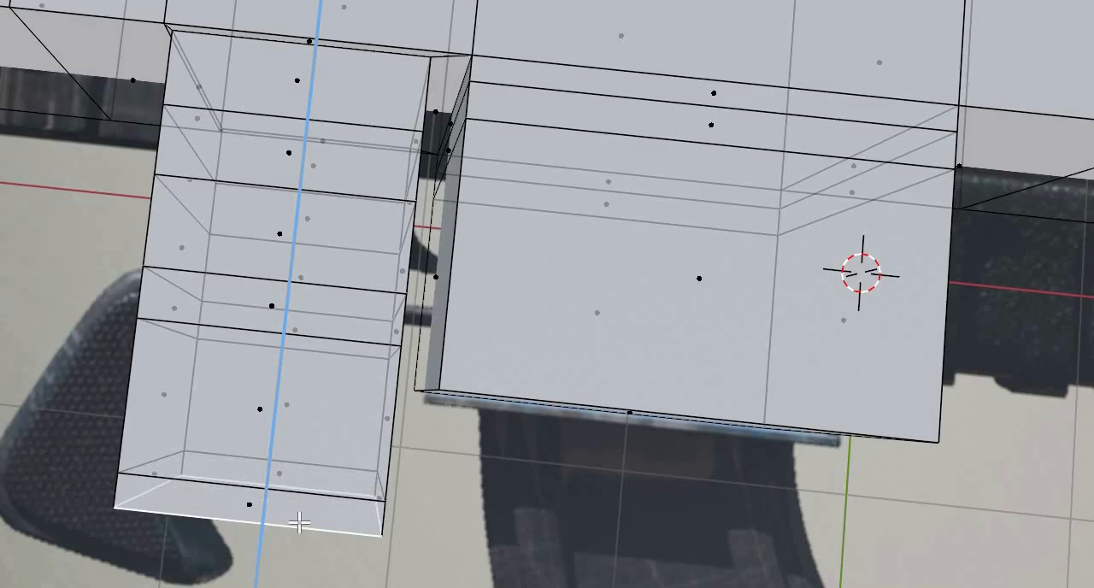
click(320, 325)
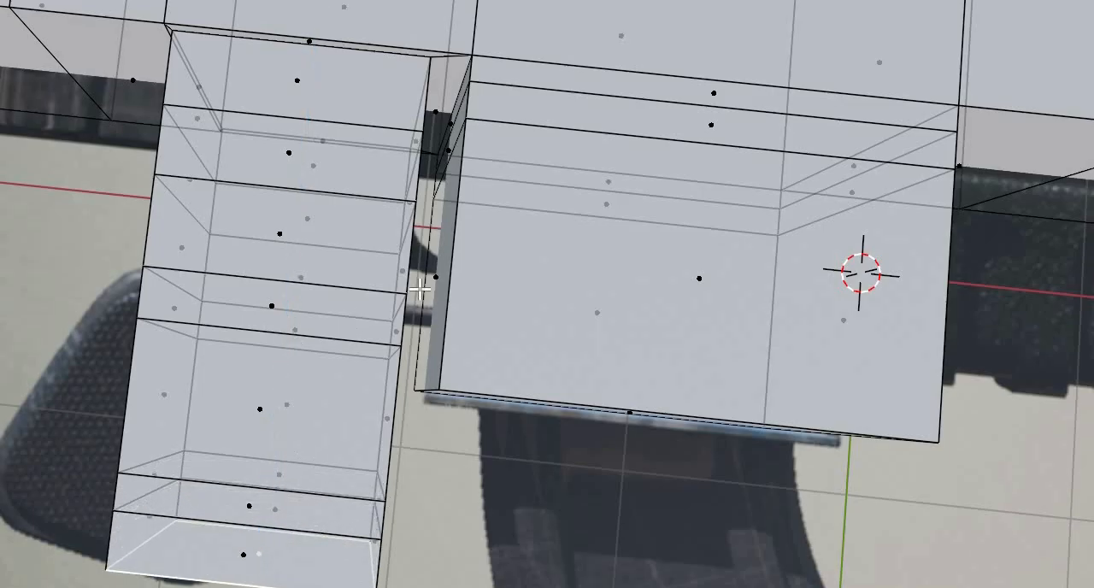
- Select the rear vertices on the trigger housing's two upper section lines and move them forward along X
middle_drag(415, 288, 133, 364)
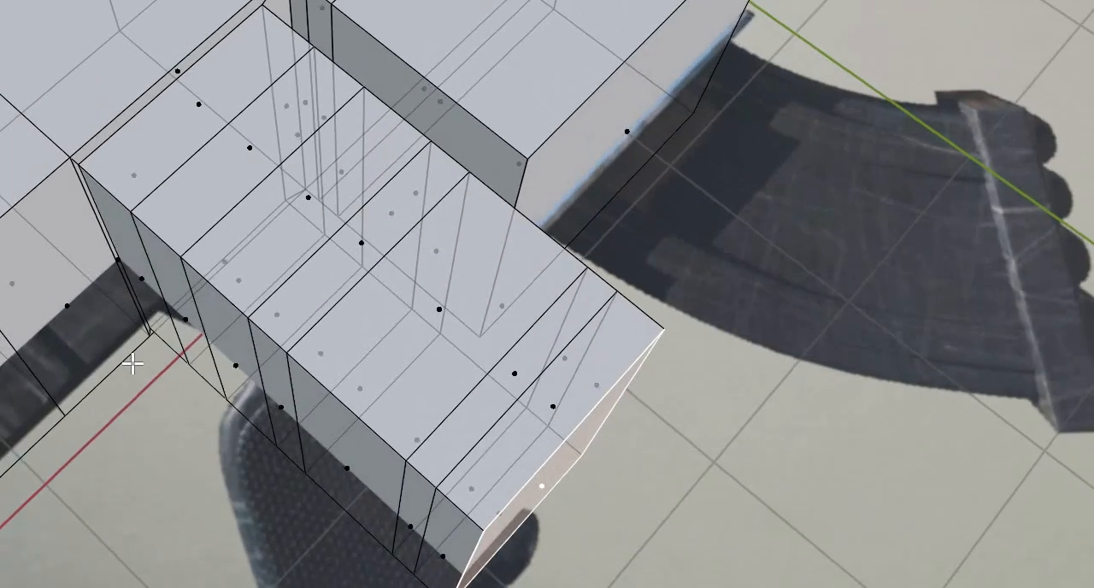
middle_drag(127, 291, 384, 183)
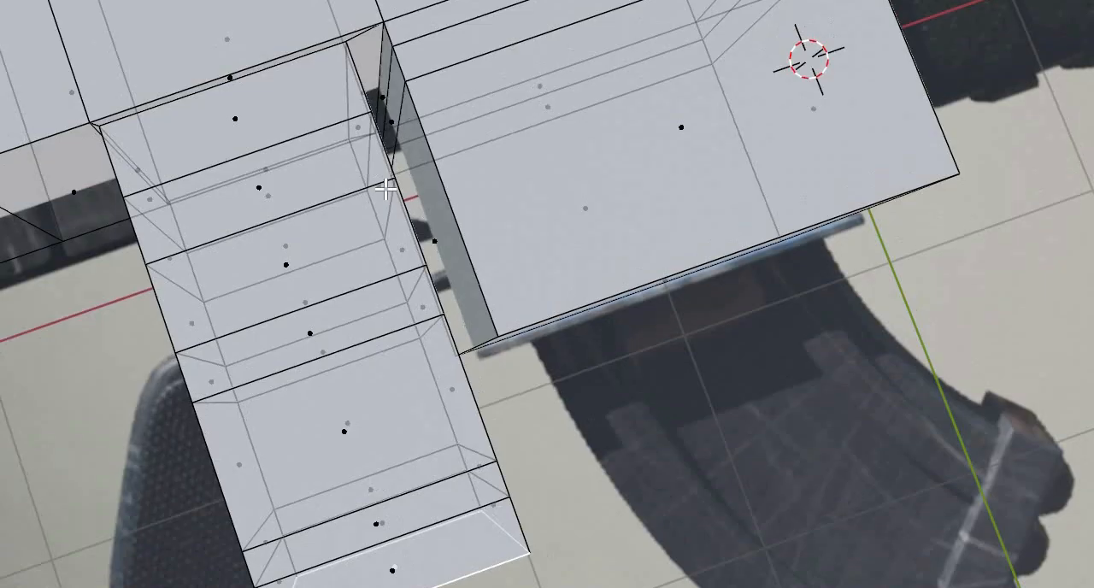
middle_drag(173, 256, 225, 273)
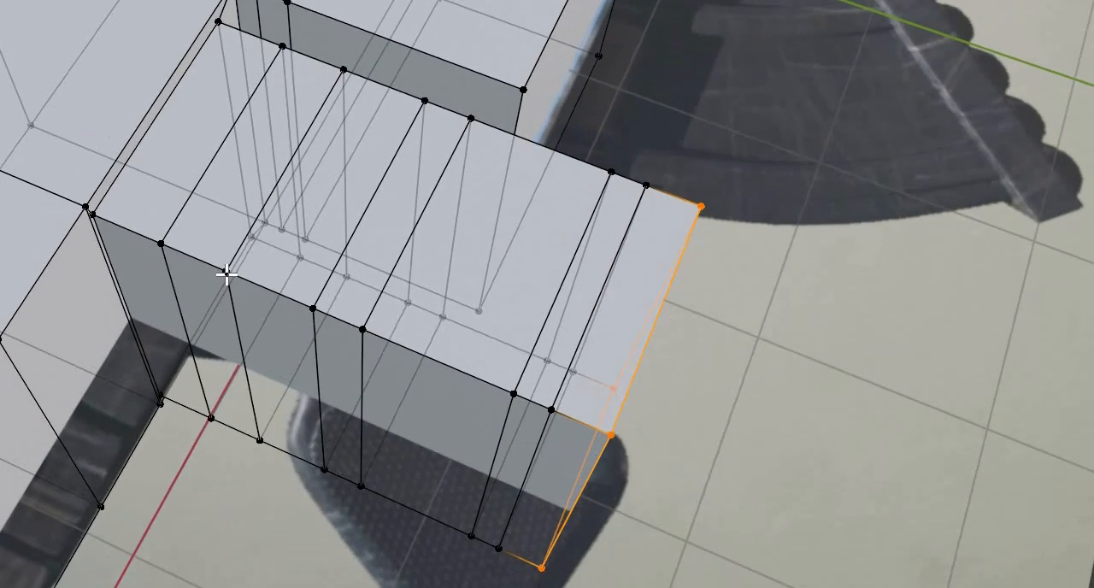
key(ctrl+z)
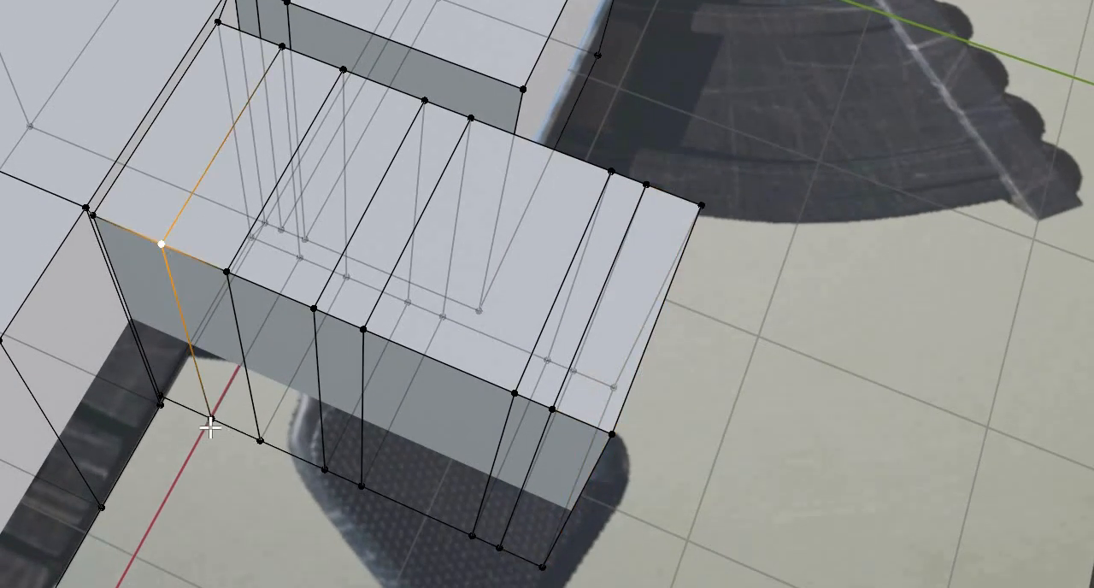
key(ctrl+z)
key(ctrl+shift+z)
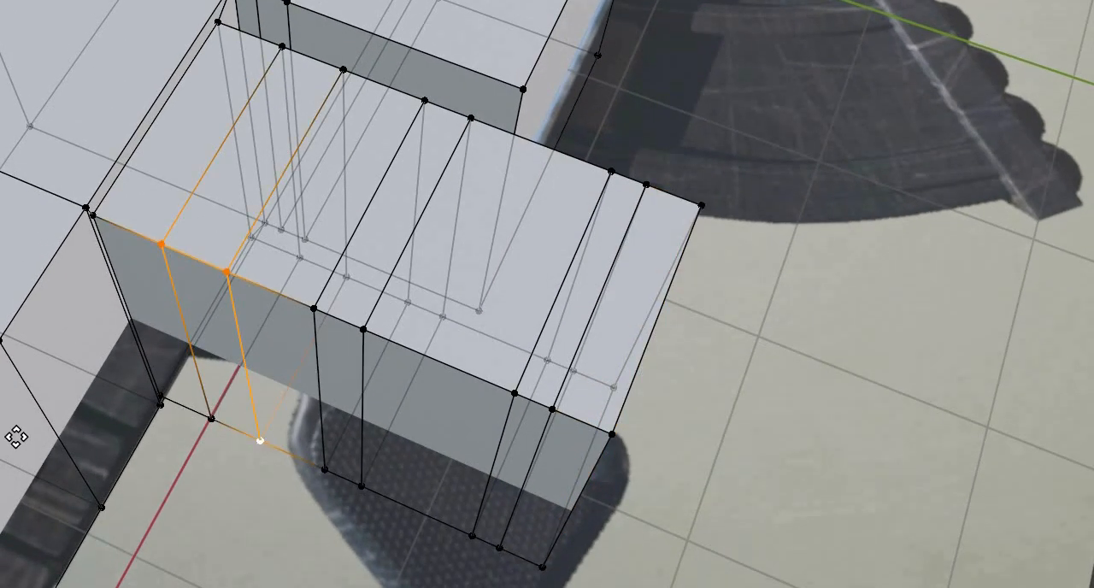
key(ctrl+shift+z)
middle_drag(24, 434, 36, 436)
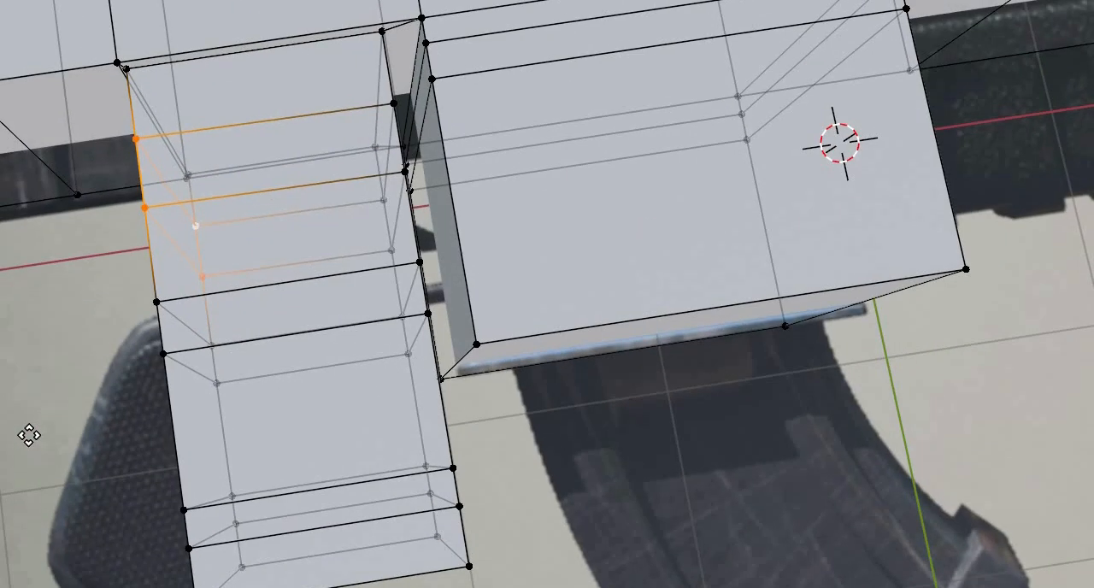
key(g)
key(x)
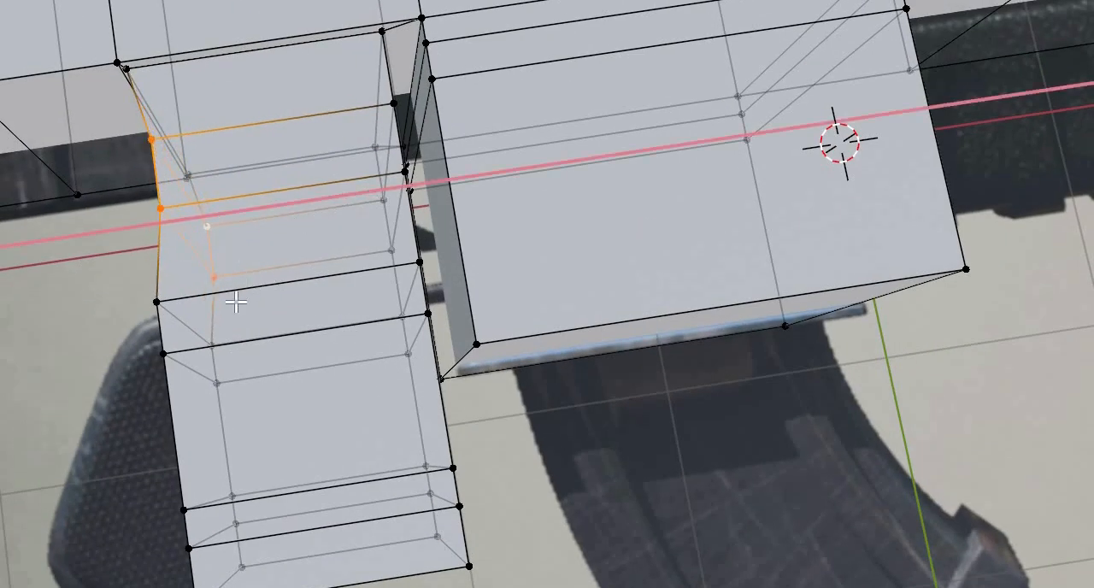
click(248, 294)
- Select only the rear vertex pair on the second section line and move it further forward along X toward the trigger
middle_drag(248, 305, 278, 380)
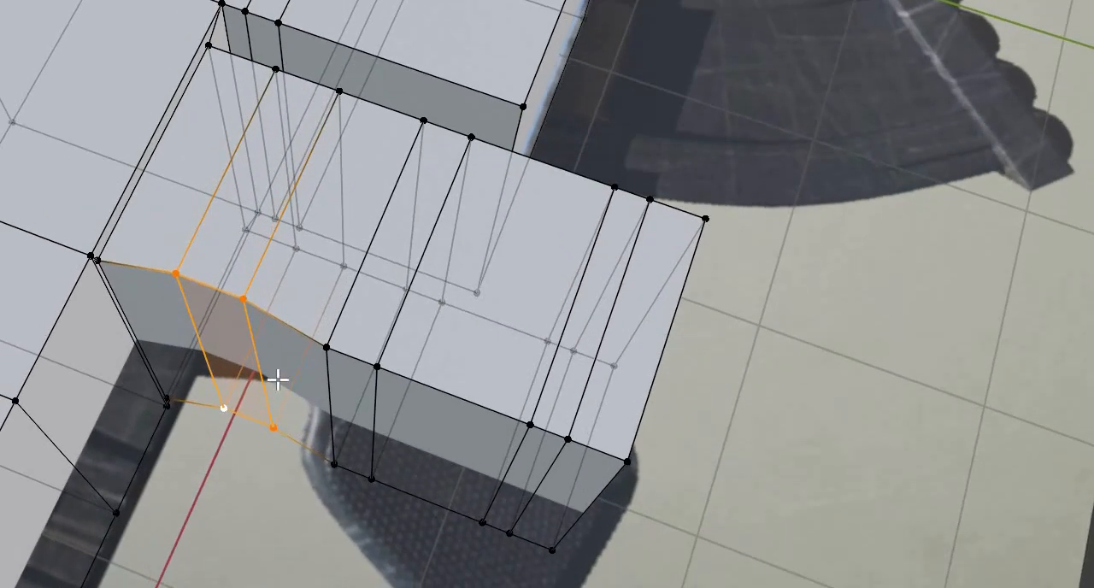
click(243, 299)
shift+click(273, 427)
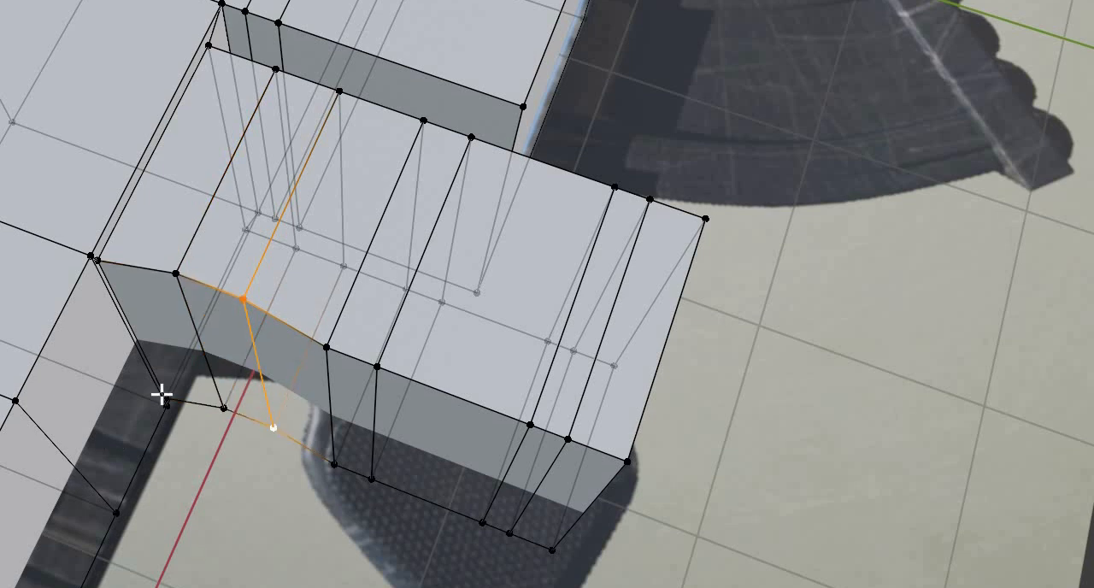
middle_drag(161, 394, 160, 393)
key(s)
right_click(197, 381)
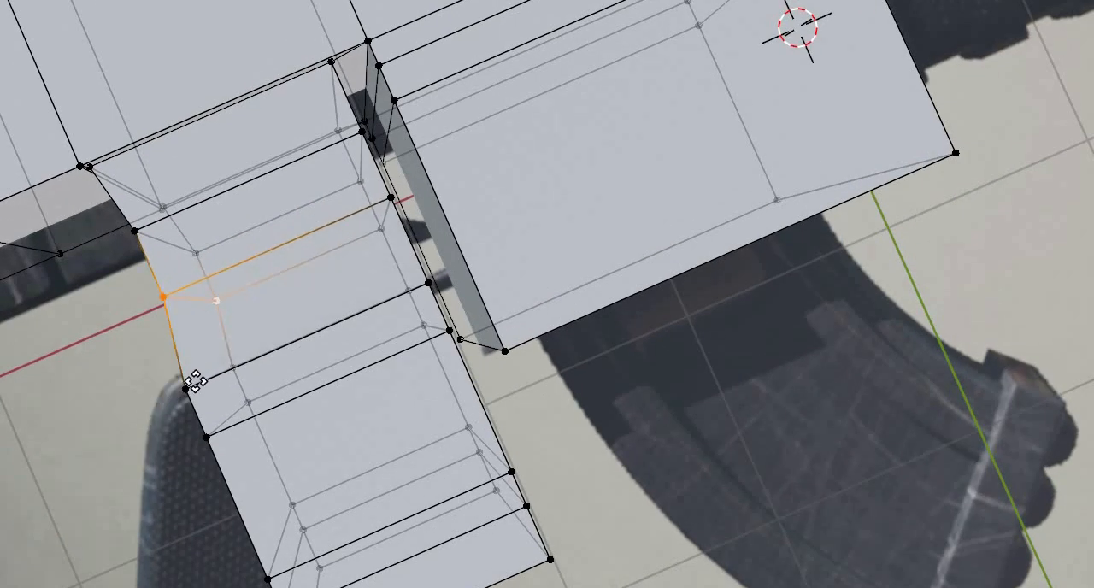
key(g)
key(x)
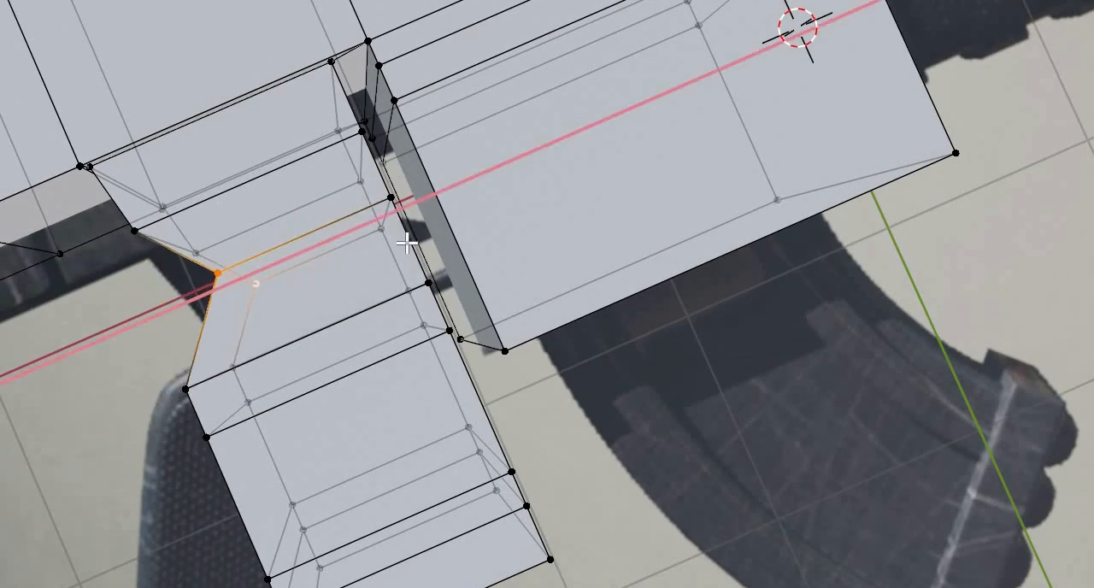
click(342, 354)
- Select the rear vertex pair where the trigger housing meets the grip and move it backward along X to the grip's back
middle_drag(342, 354, 330, 464)
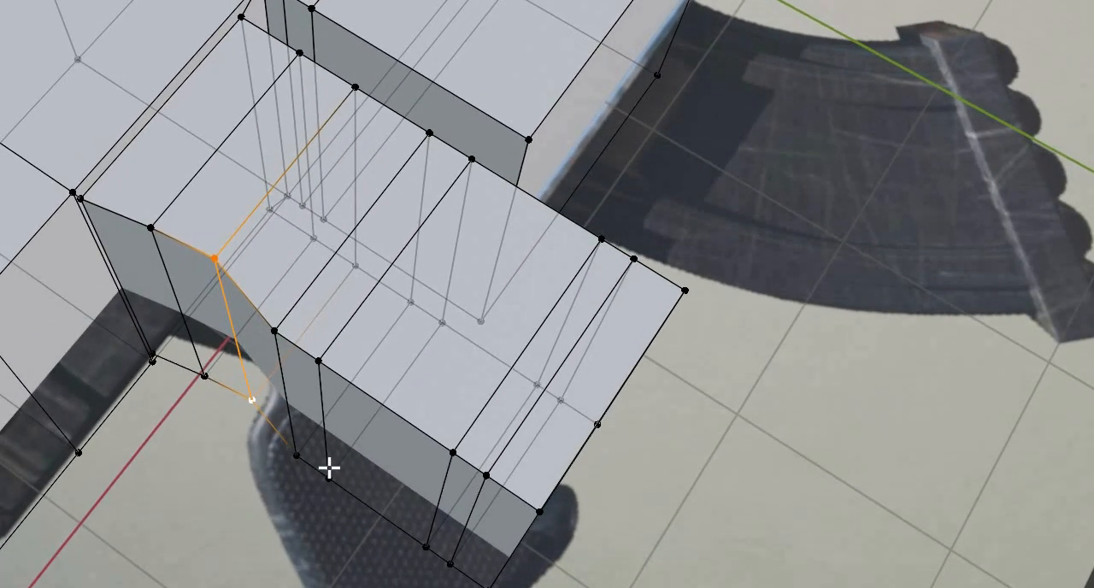
shift+click(233, 503)
key(g)
middle_drag(219, 502, 167, 524)
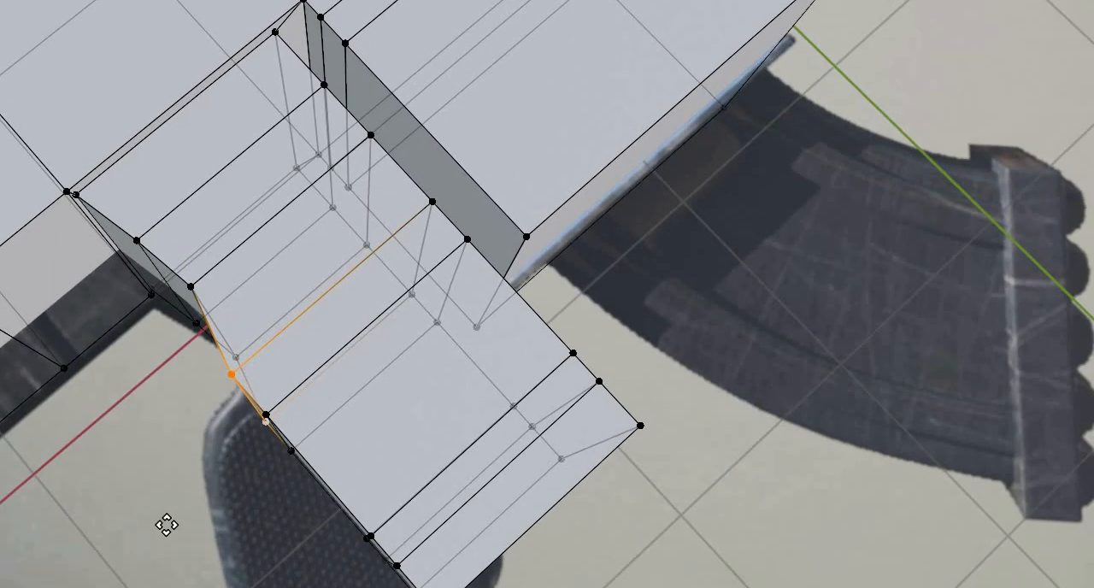
key(x)
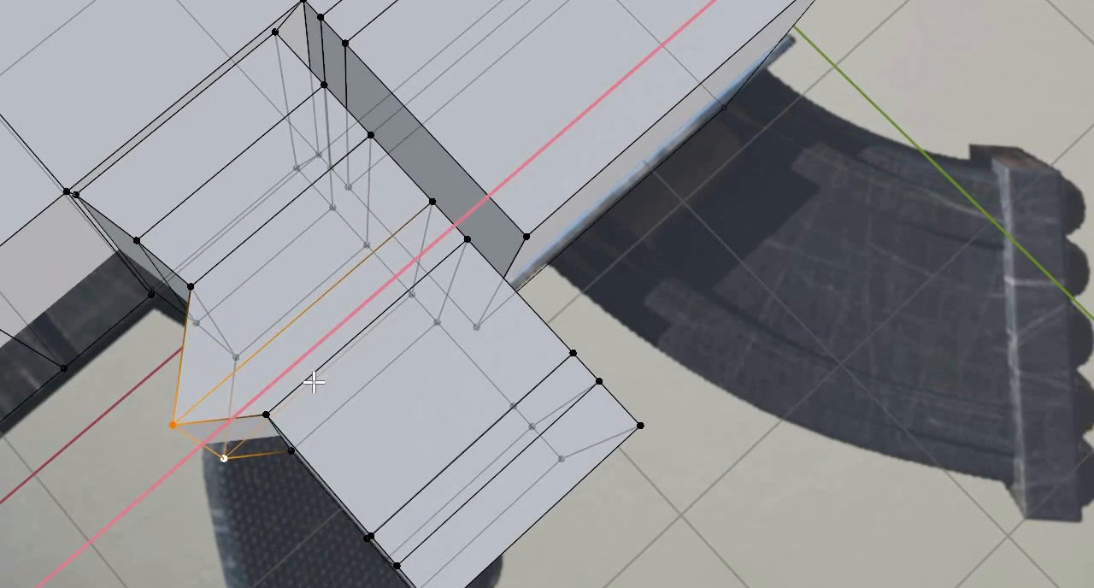
click(313, 381)
- Move the rear vertex pair on the grip's first section line backward along X to follow the grip's back
middle_drag(327, 473, 337, 486)
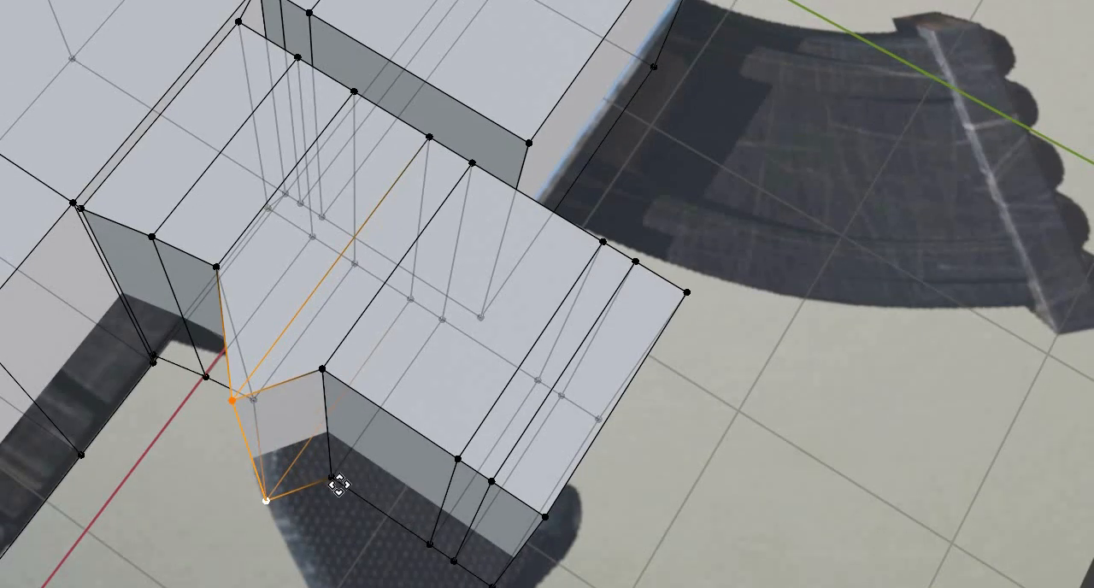
alt+click(338, 486)
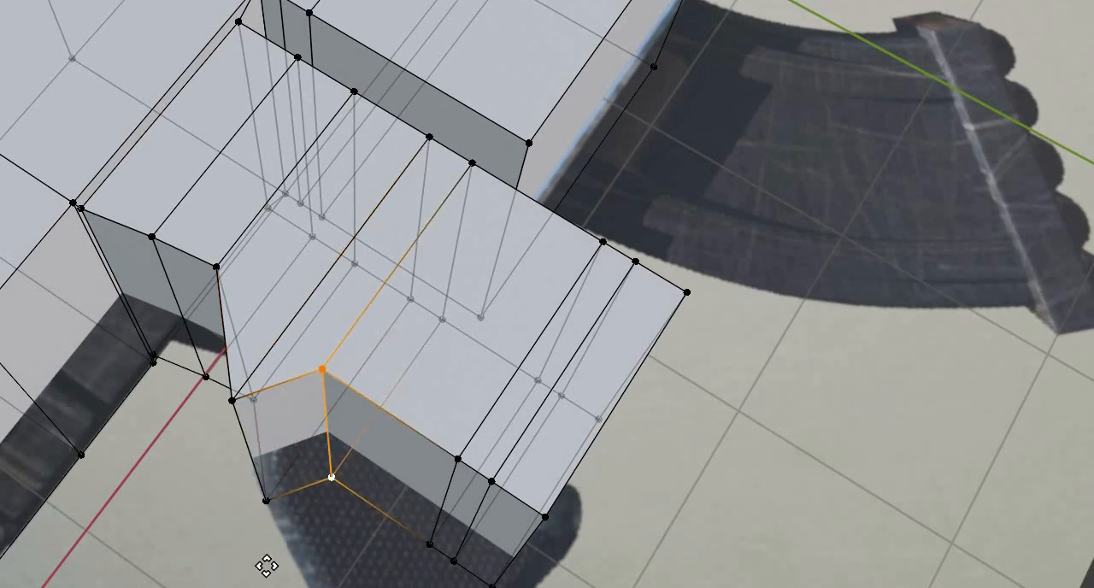
key(x)
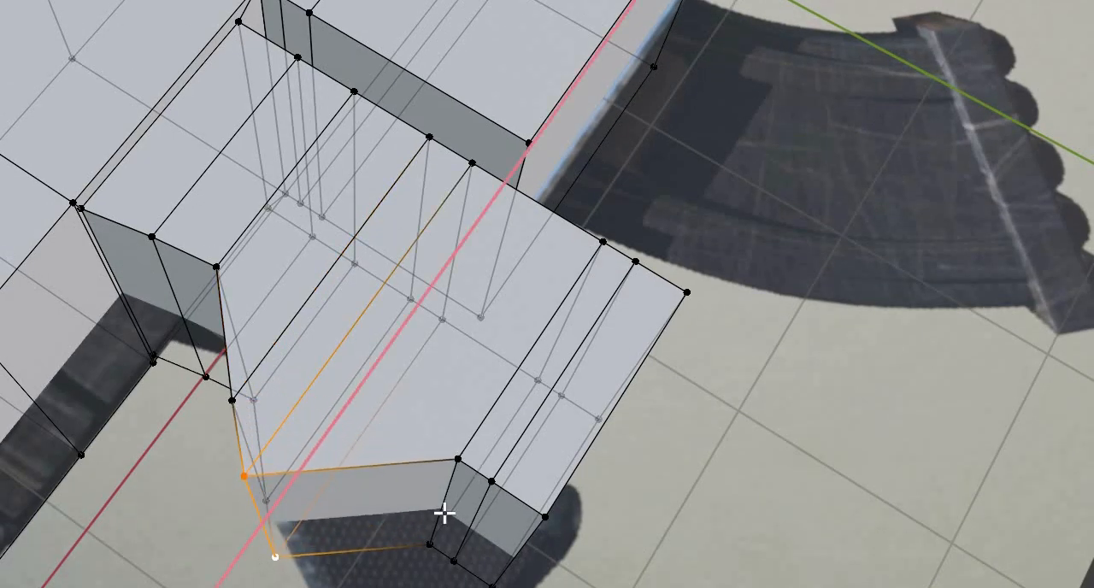
click(440, 548)
- Select the rear vertex pair on the grip's second section line and move it backward along X to the reference outline
alt+click(464, 533)
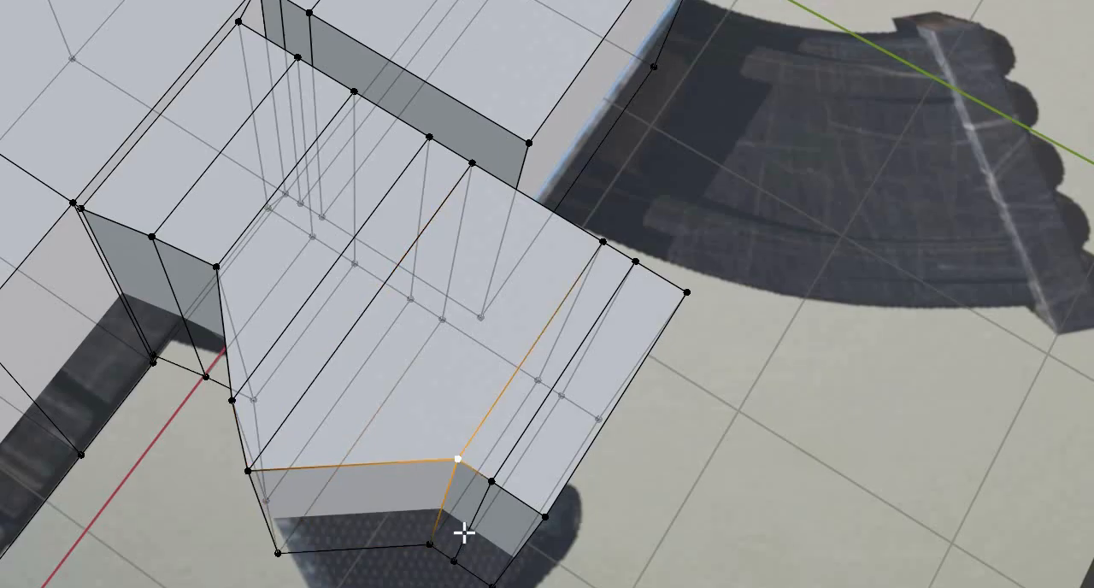
alt+shift+click(410, 546)
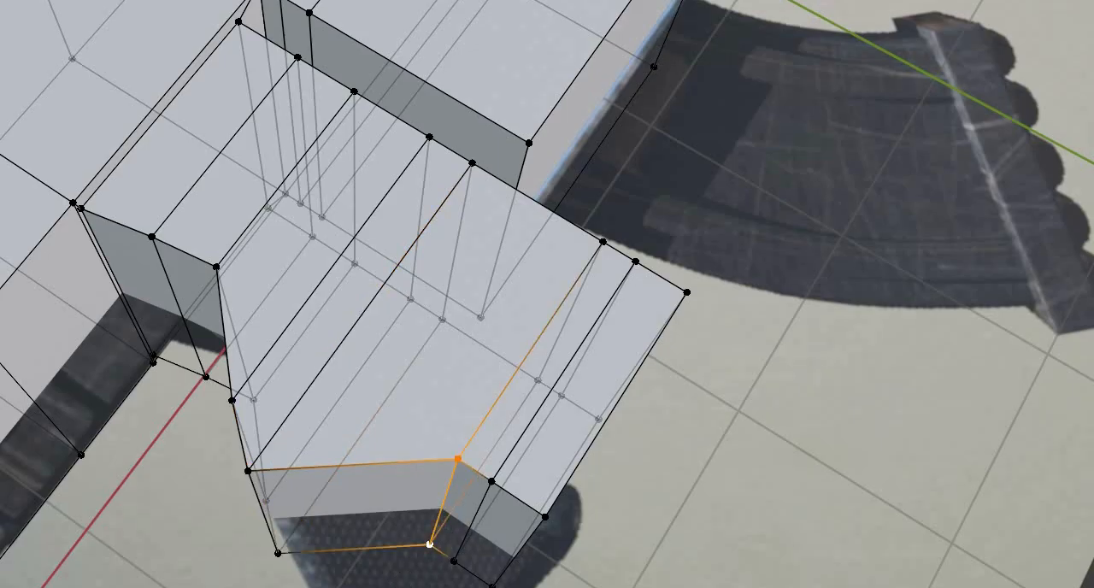
key(g)
key(x)
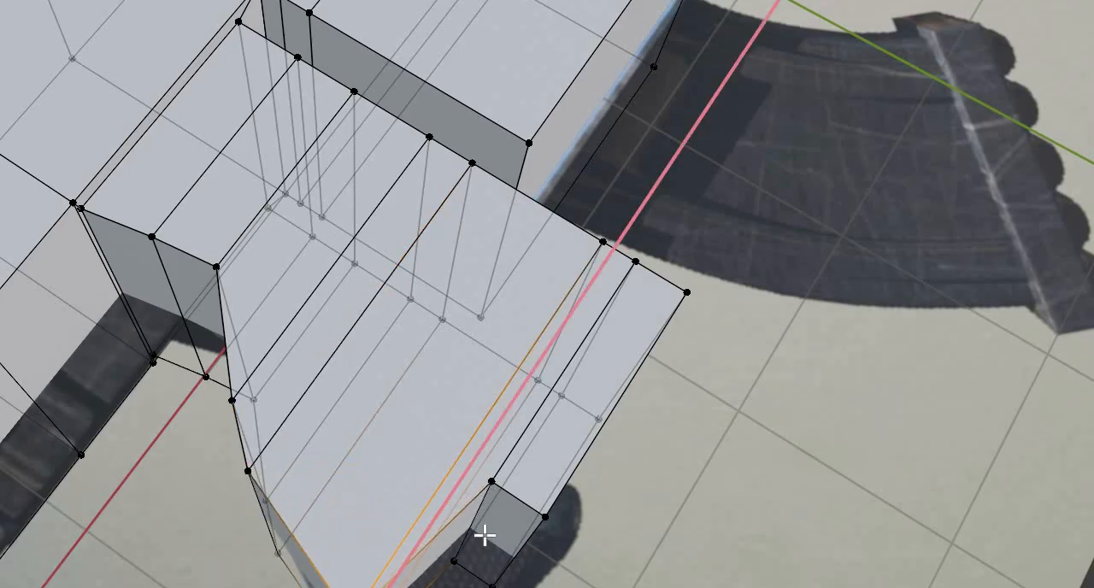
click(482, 551)
- Select the rear vertex pair on the grip's lowest inner section line and move it backward along X
alt+click(513, 572)
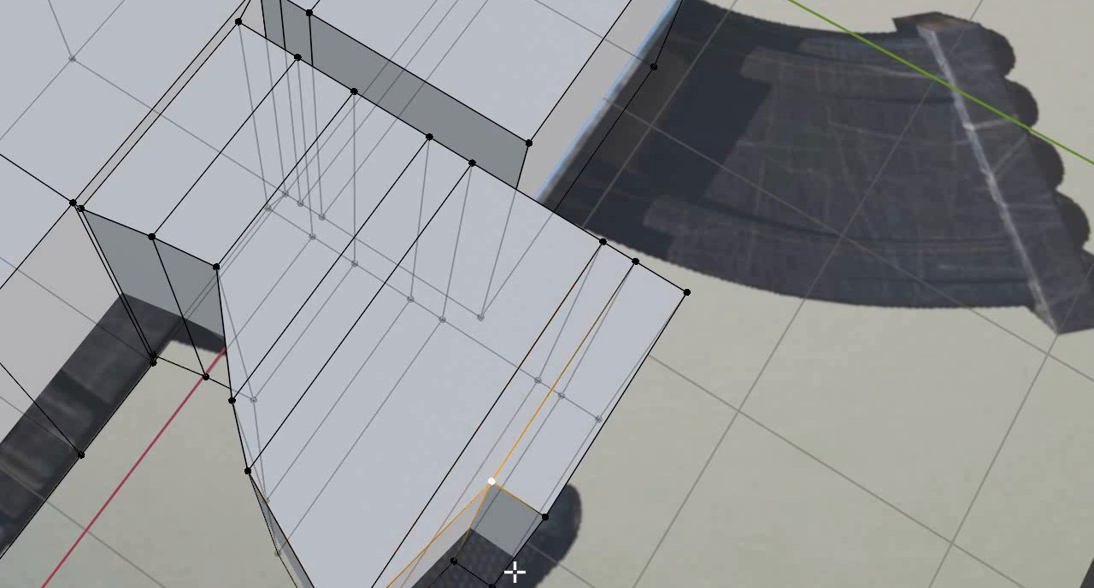
shift+click(454, 561)
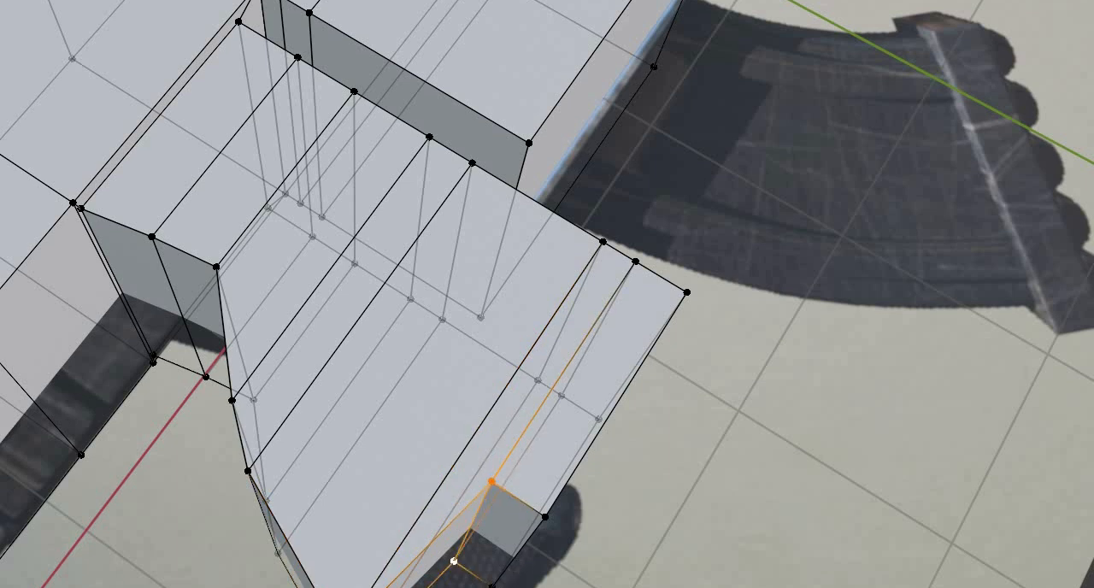
key(g)
key(x)
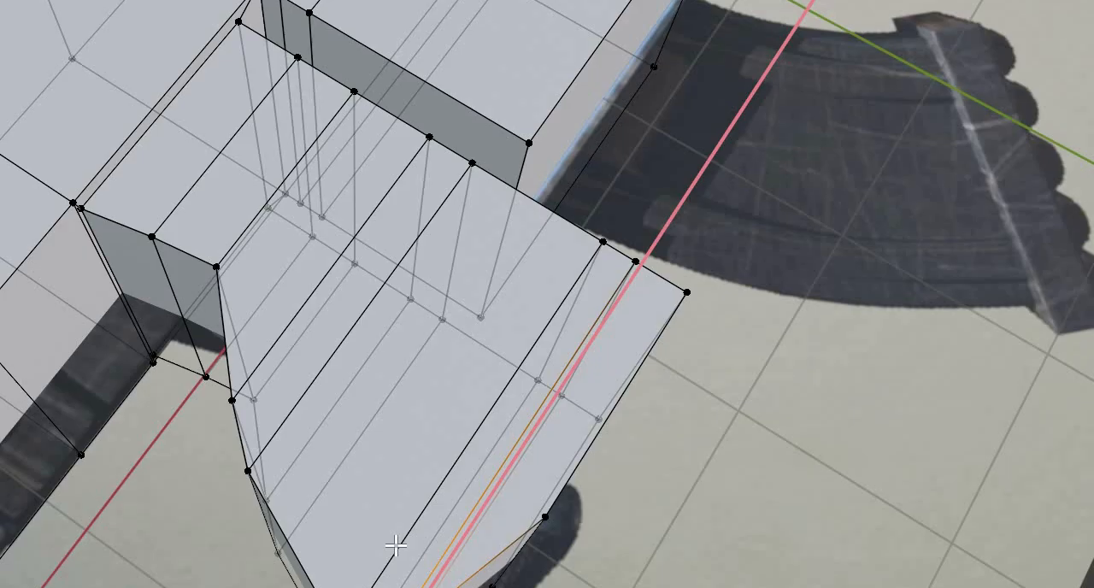
click(286, 578)
- Move the rear vertex pair at the grip's bottom end backward along X toward the reference outline
mouse_move(315, 574)
middle_down()
mouse_move(299, 581)
mouse_move(314, 576)
middle_up()
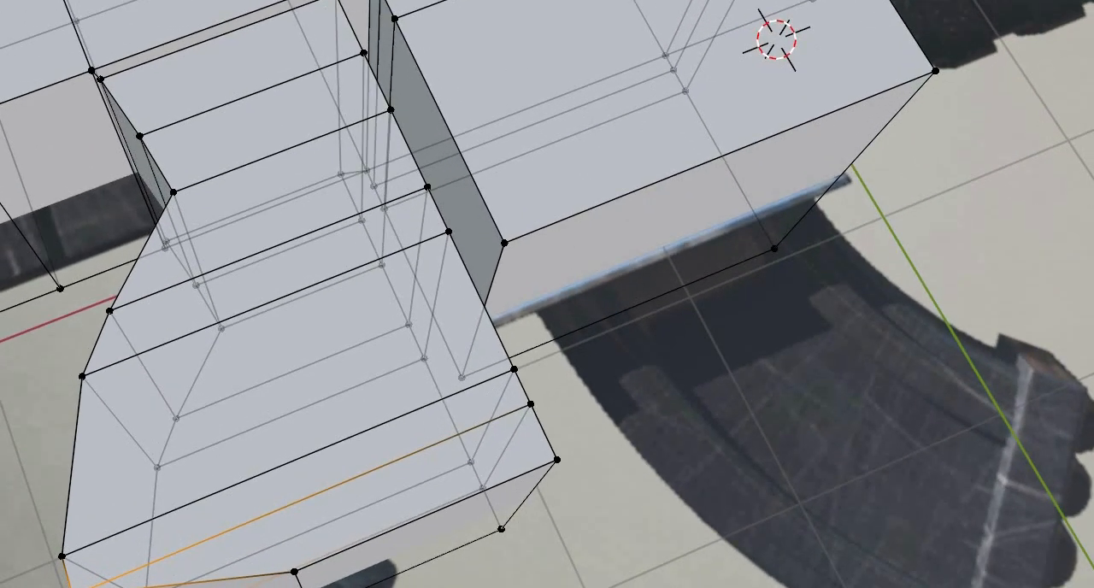
click(295, 572)
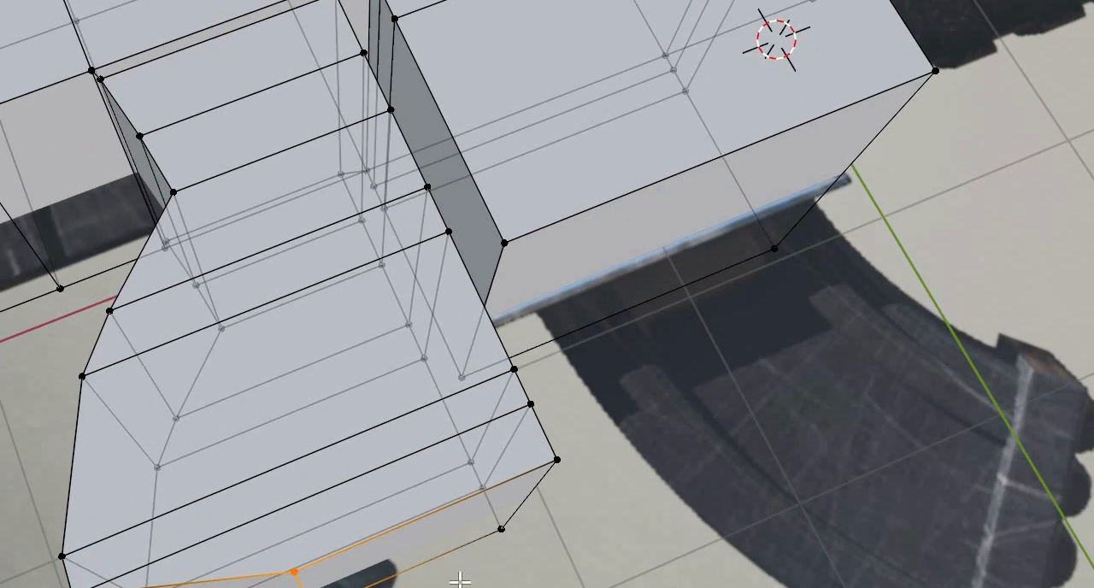
key(g)
key(x)
click(434, 564)
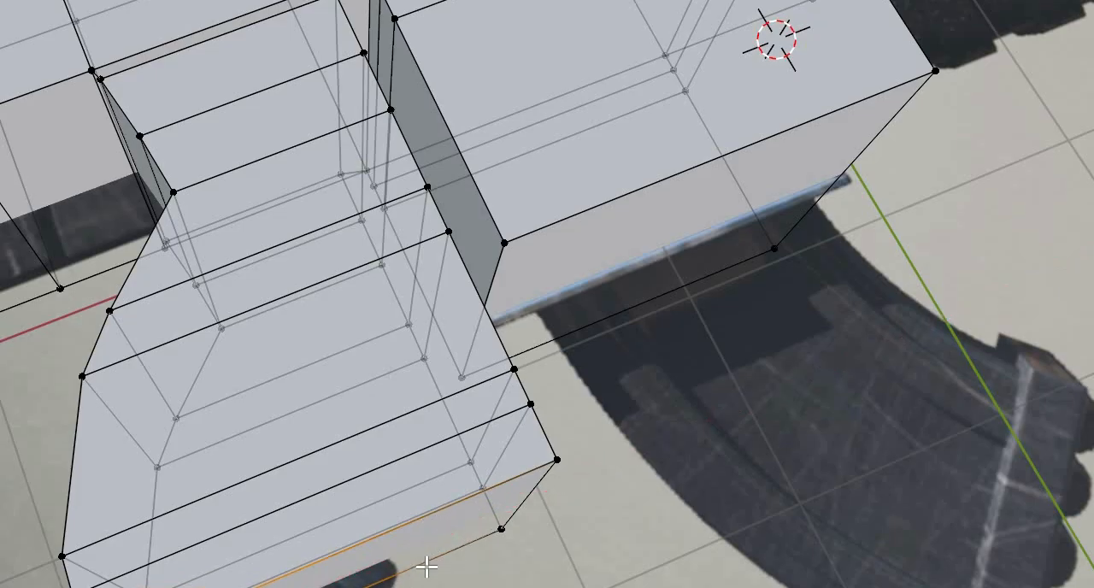
- Move the front vertex pair at the grip's bottom end backward along X and down along Y toward the reference outline
middle_drag(425, 567, 449, 572)
click(449, 571)
key(g)
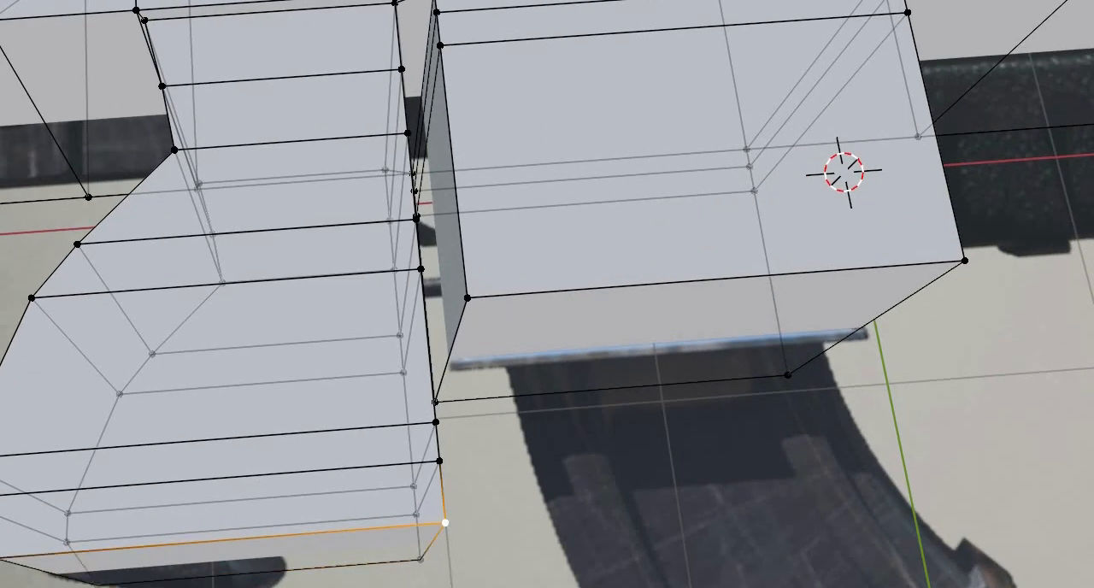
shift+click(421, 561)
key(g)
key(x)
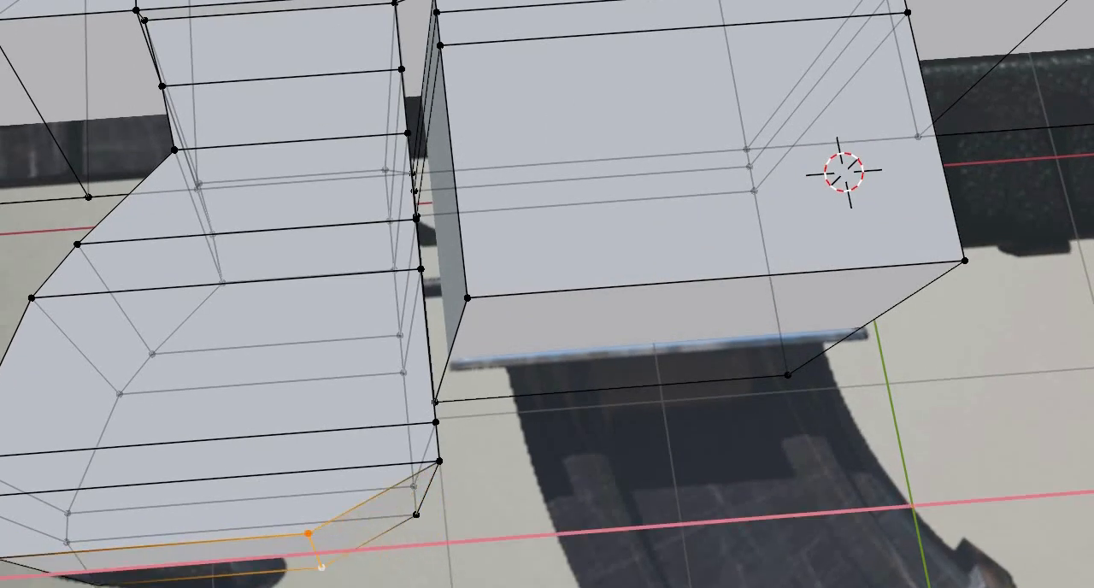
click(363, 579)
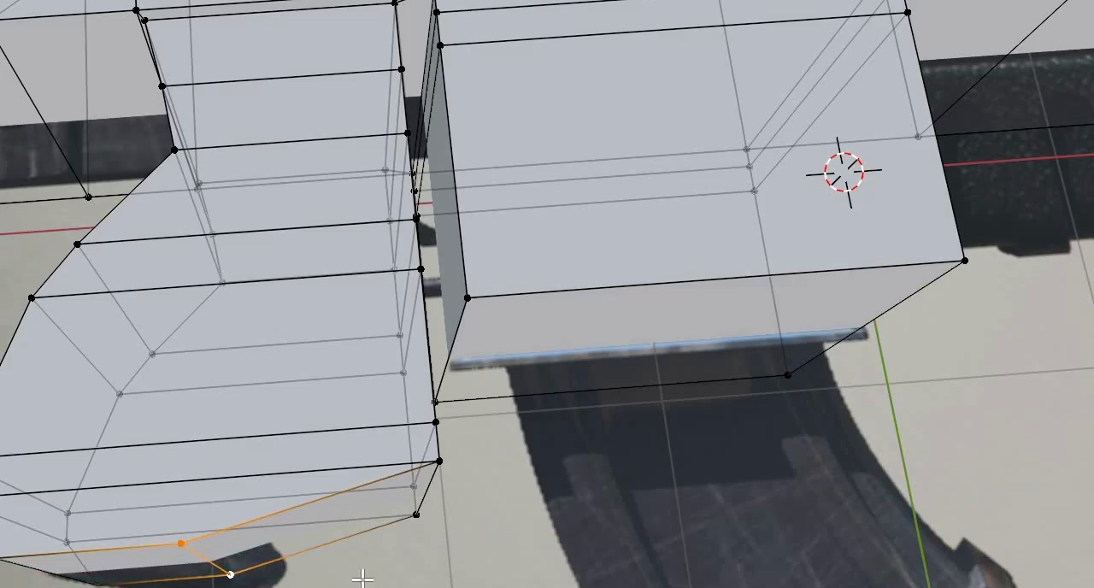
key(g)
key(y)
click(426, 518)
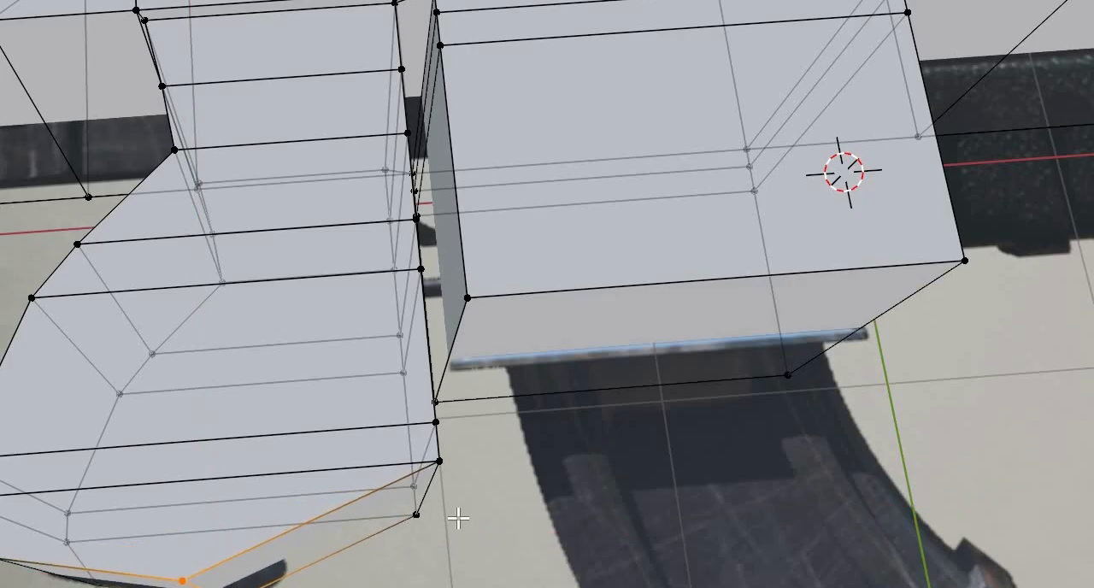
- Select the front vertex pair on the grip's lowest inner section line and move it backward along X
click(442, 466)
shift+click(429, 518)
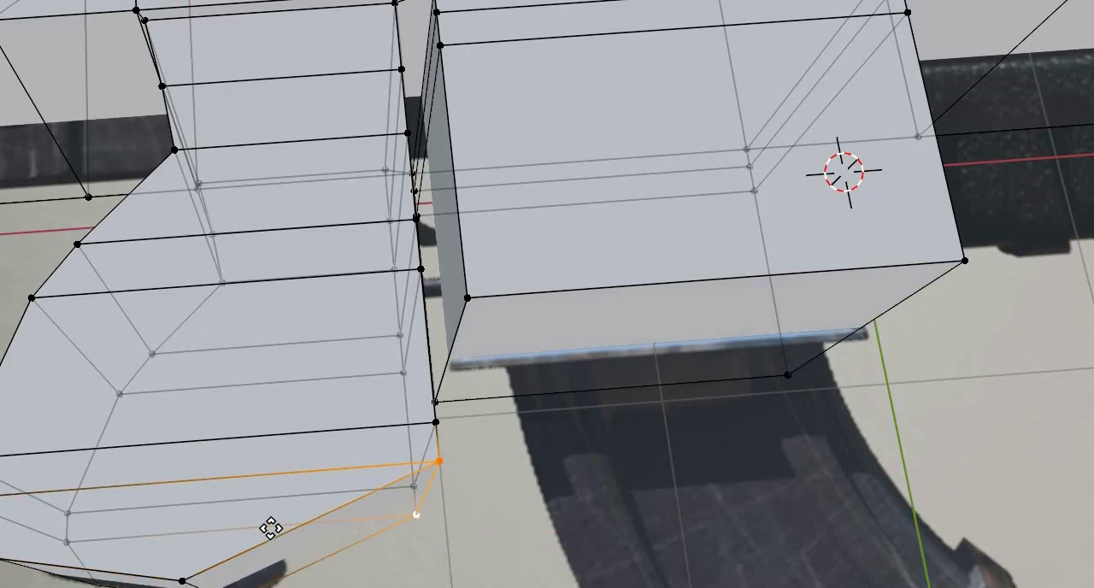
key(x)
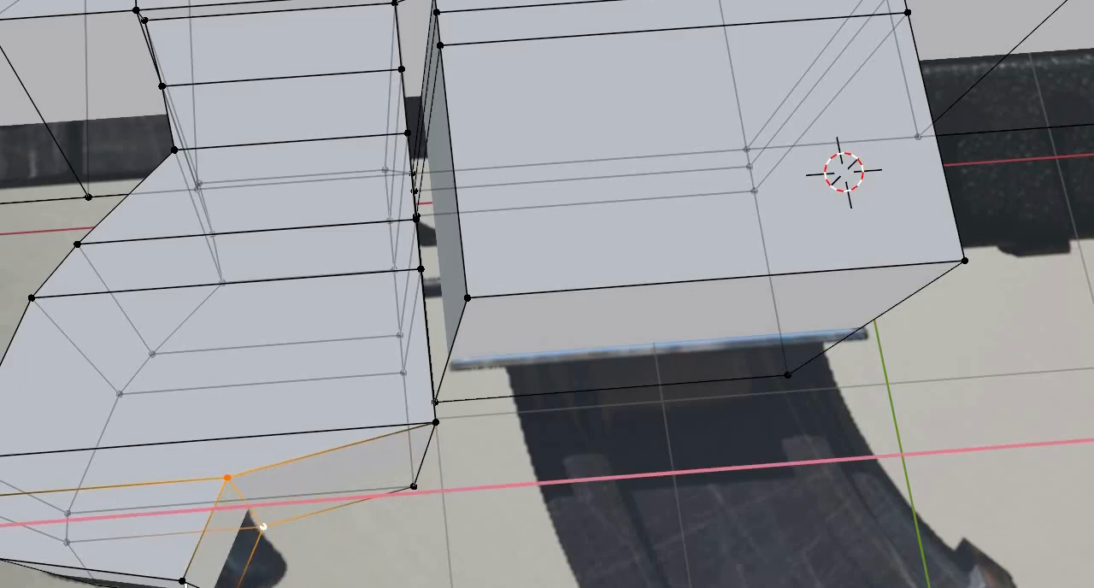
click(209, 585)
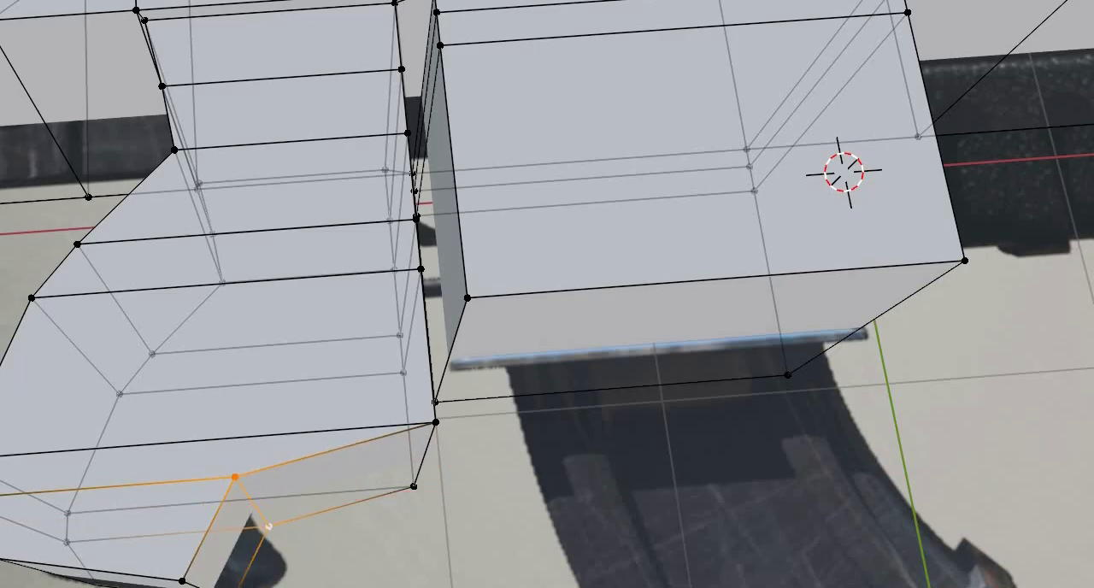
- Select the front vertex pair at the grip's bottom end again and move it slightly forward along X
click(183, 581)
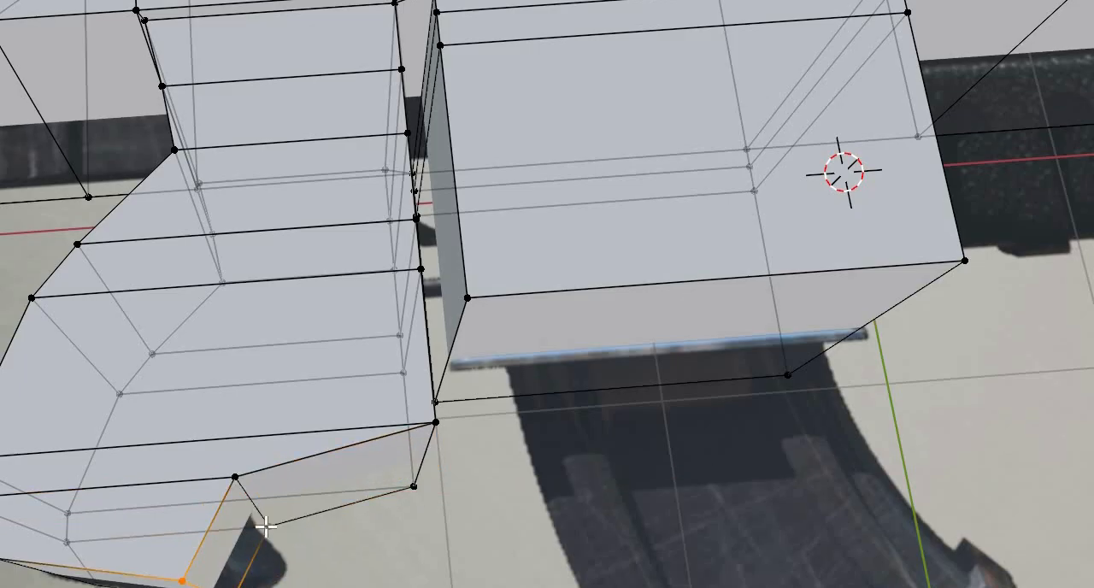
key(g)
key(x)
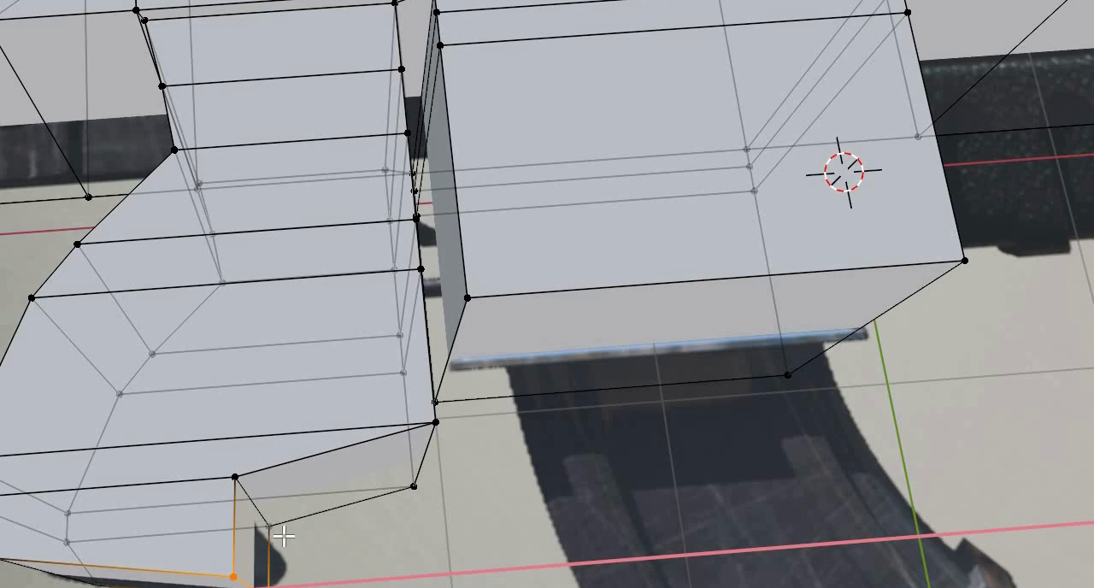
click(284, 536)
- Move the front vertex pair on the grip's lowest inner section line down along Y and slightly forward along X
click(283, 537)
shift+click(299, 577)
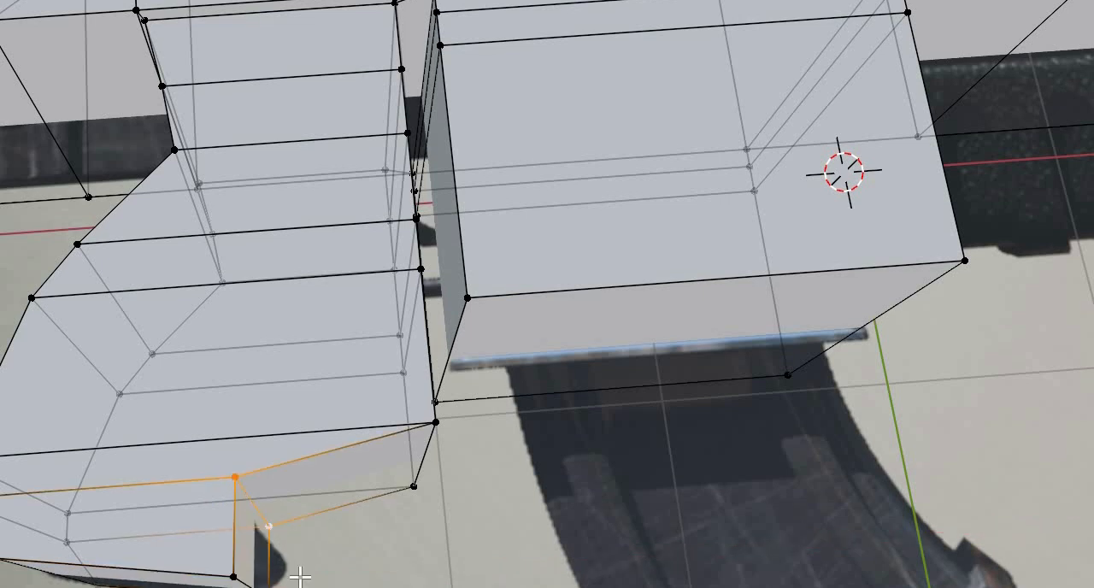
click(335, 576)
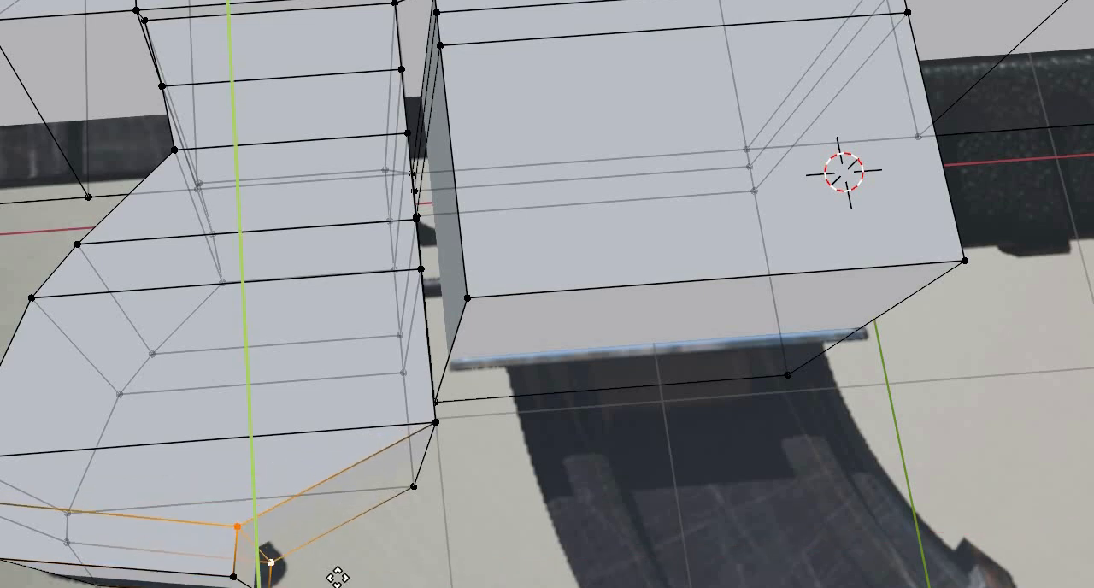
key(g)
key(x)
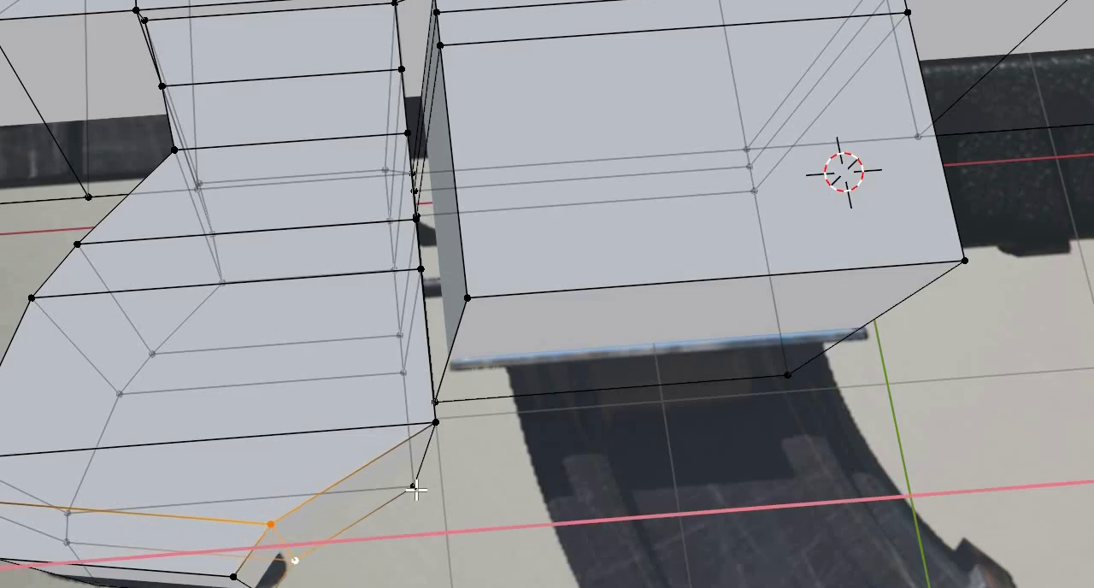
click(432, 494)
- Move the front vertex pair on the second section line above the grip's bottom end backward along X
click(436, 422)
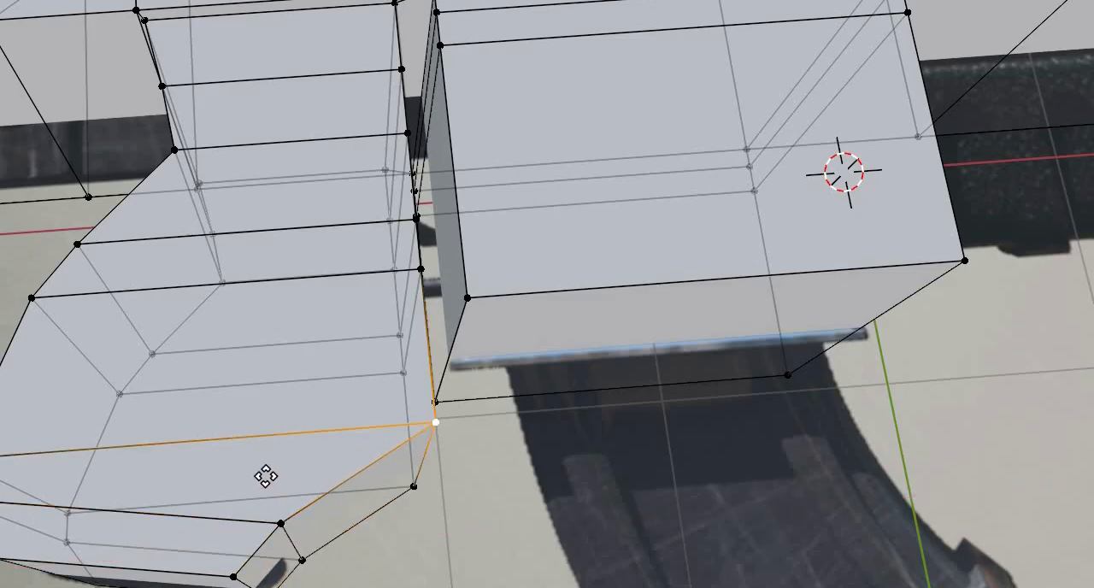
shift+click(413, 487)
key(x)
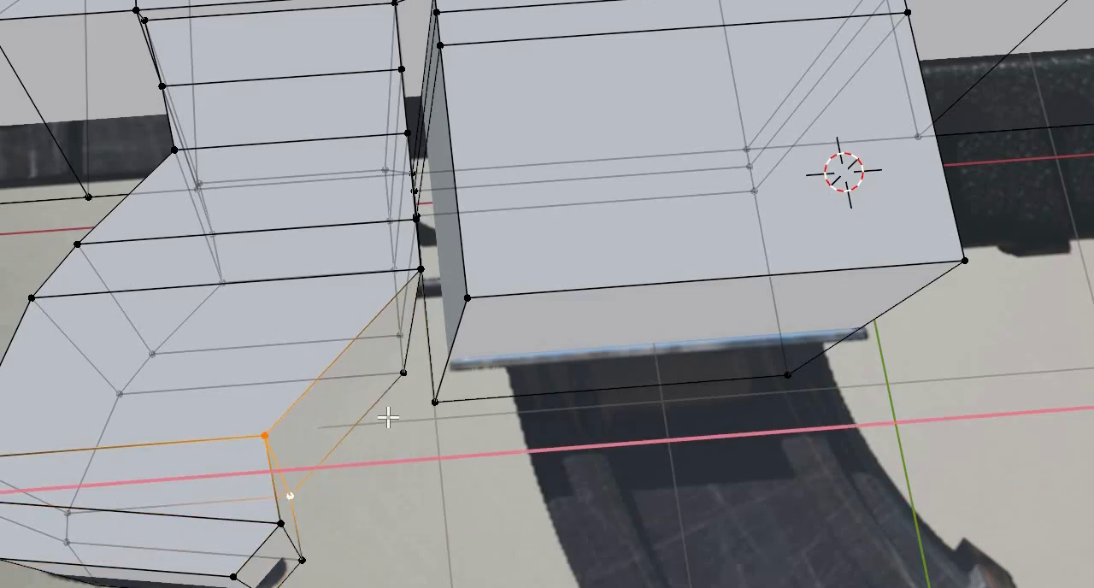
click(373, 334)
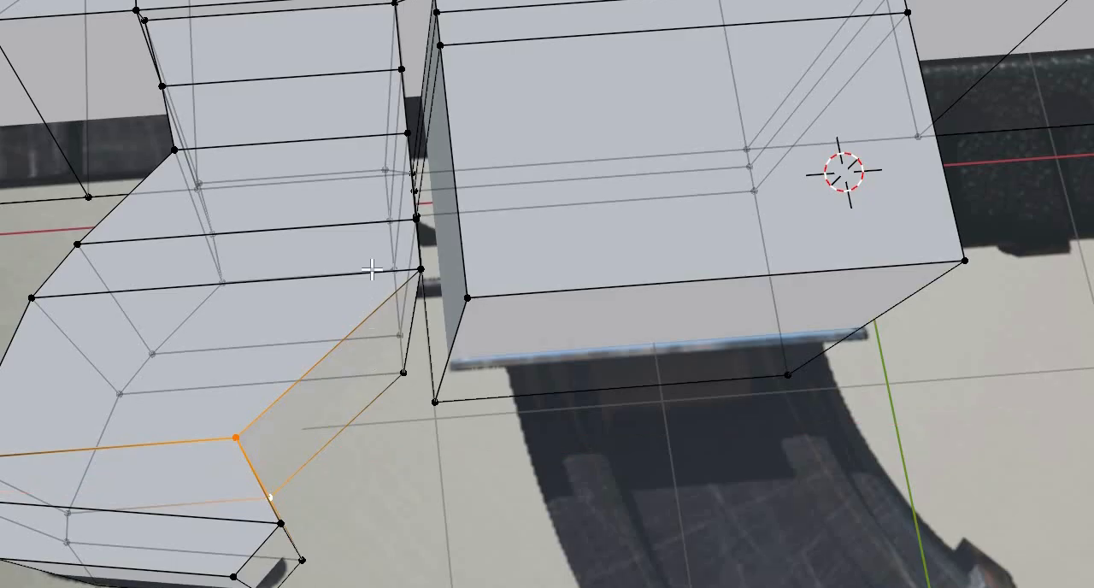
- Move the front vertex pair on the third section line above the grip's bottom end backward along X to the reference outline
middle_drag(374, 268, 383, 399)
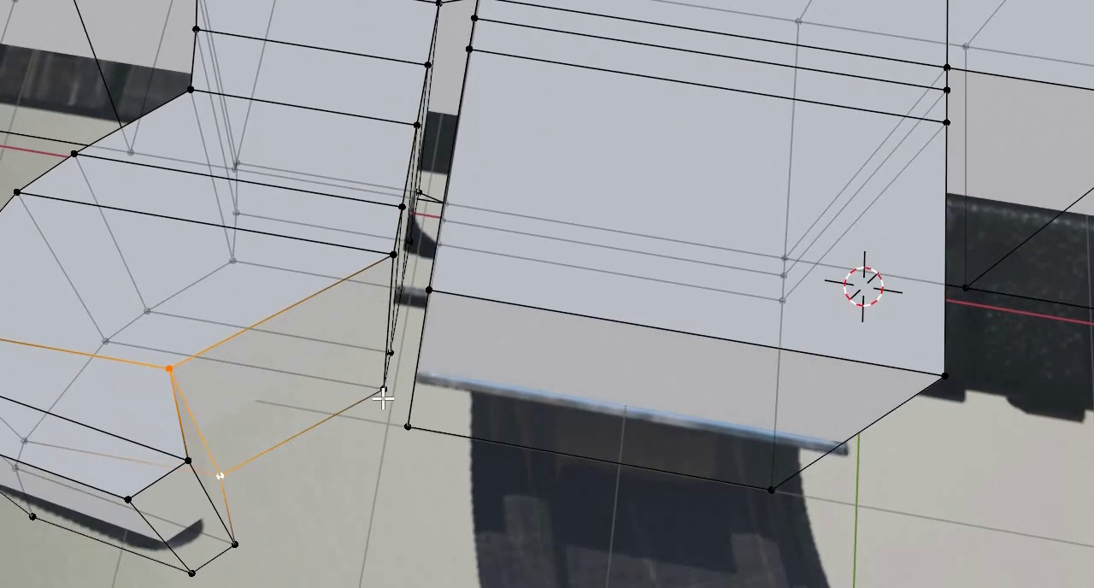
click(392, 257)
shift+click(384, 389)
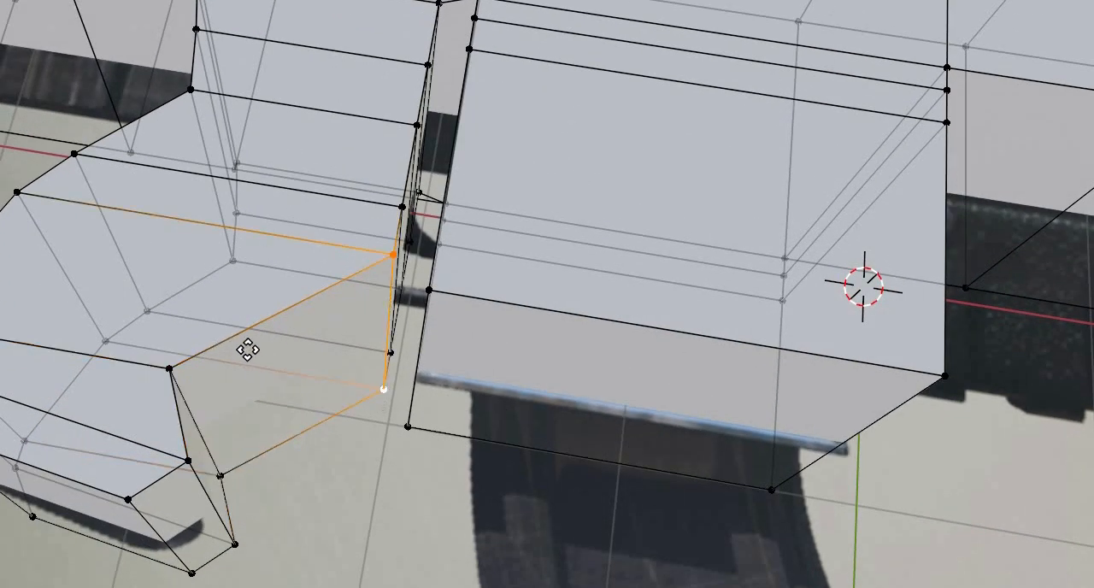
key(x)
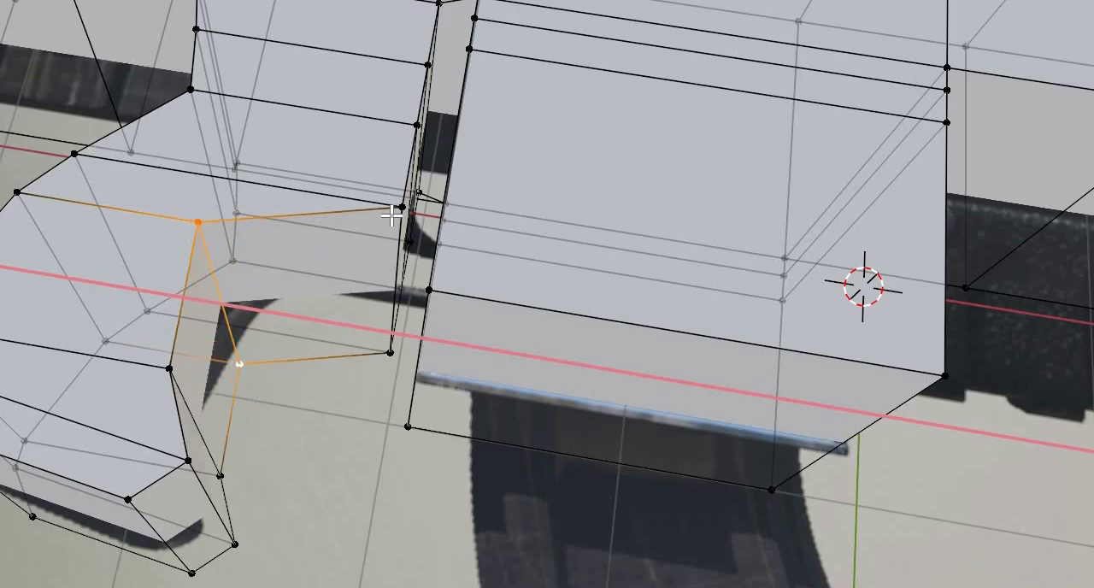
click(386, 354)
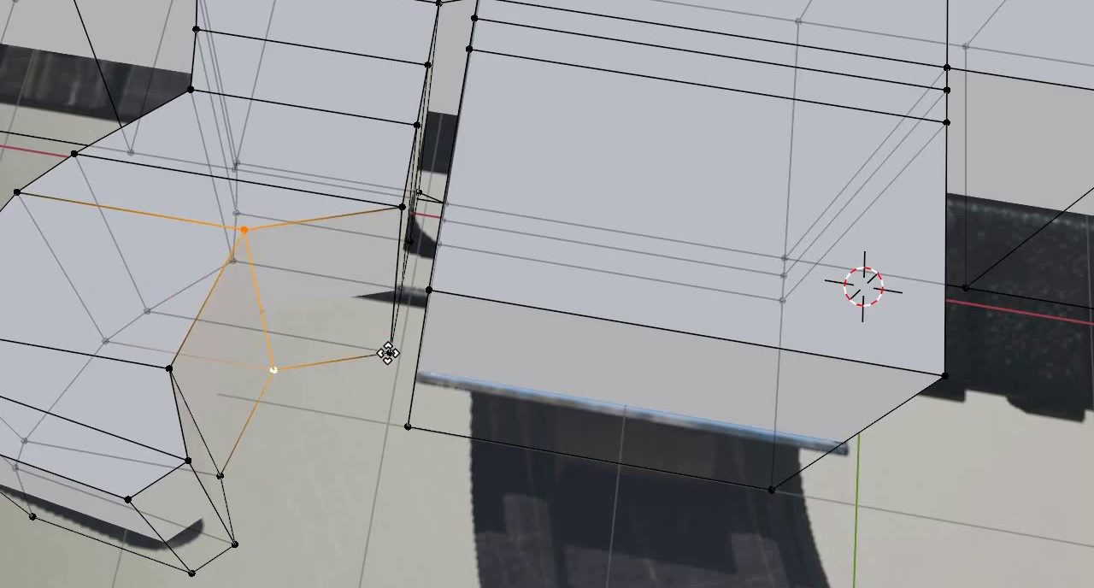
- Move the front vertex pair on the fourth section line above the grip's bottom end backward along X behind the trigger
click(402, 207)
shift+click(389, 353)
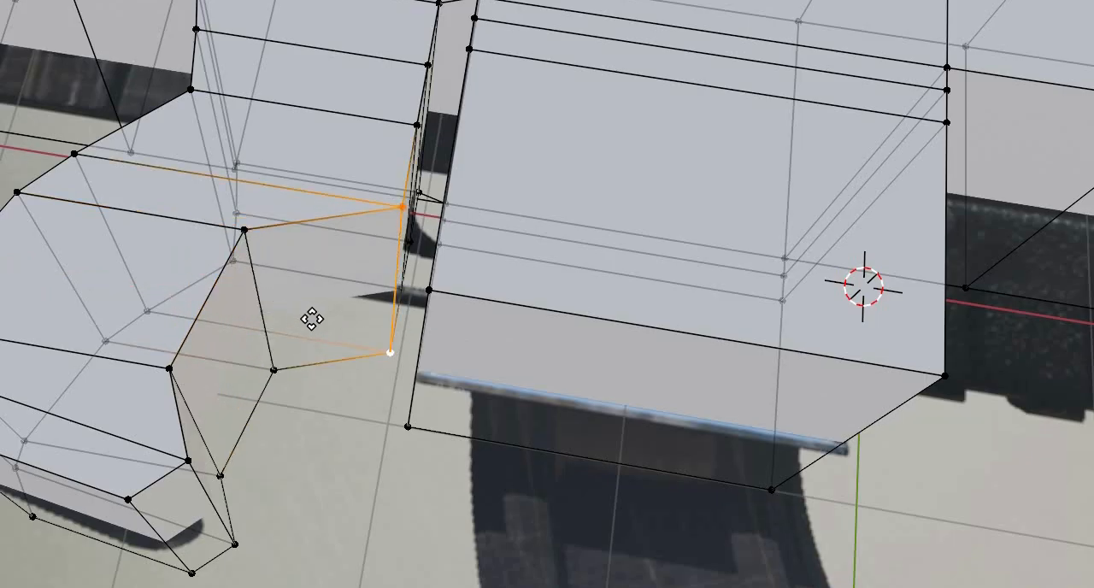
key(x)
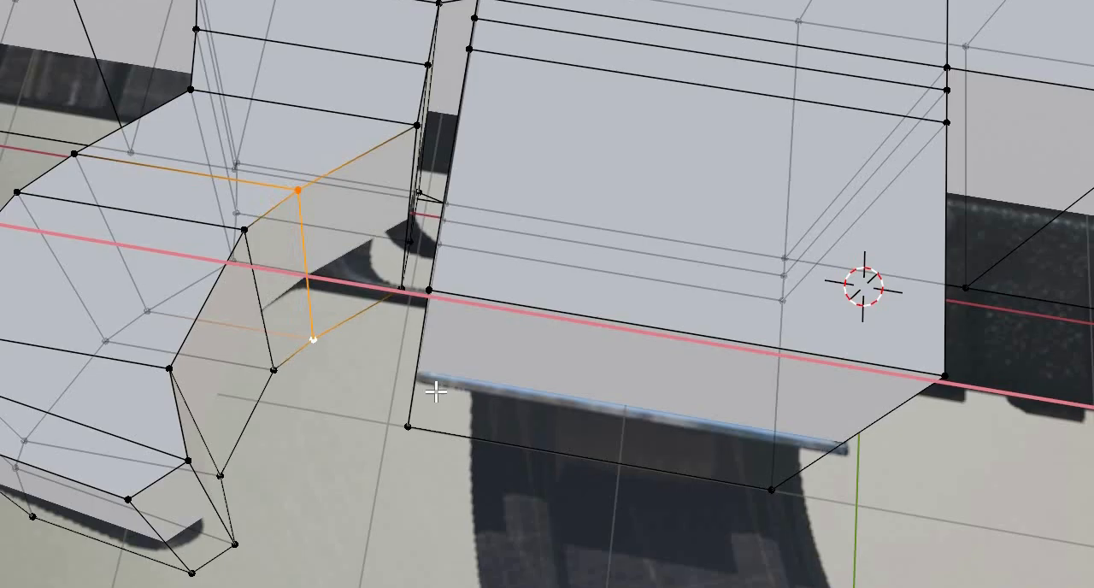
click(642, 415)
middle_drag(642, 416, 633, 329)
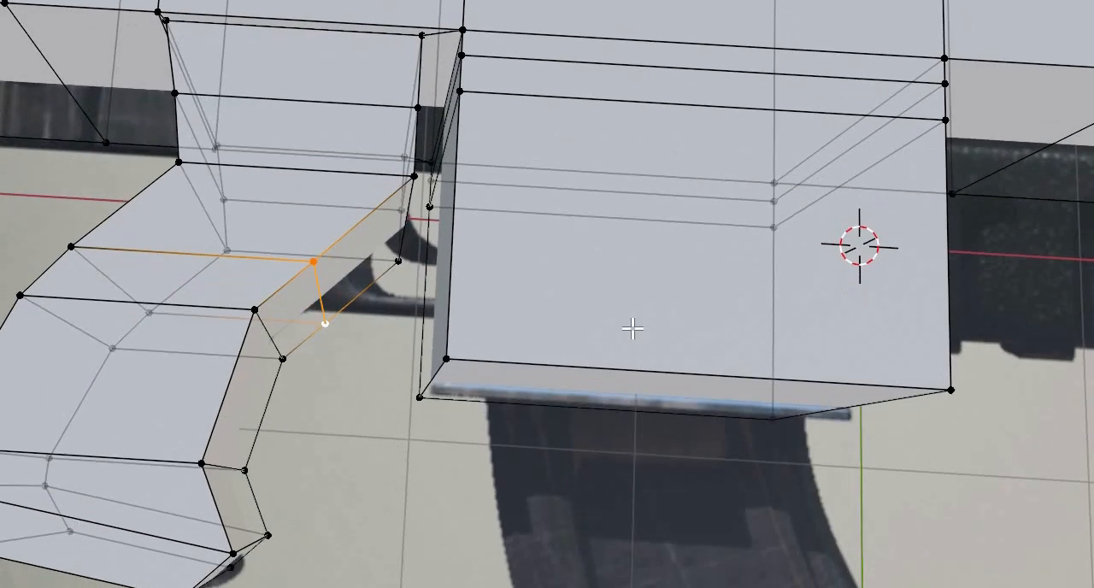
- Inset the bottom face of the magazine housing and adjust the inset face's position to match the reference magazine
scroll(638, 344, down, 1)
middle_drag(637, 368, 618, 366)
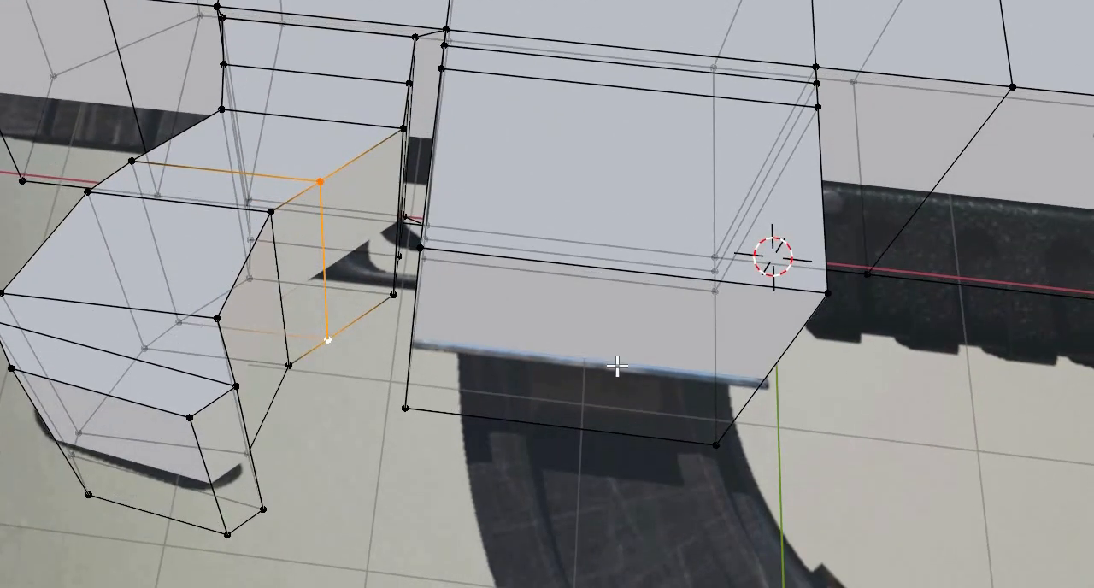
key(3)
click(669, 416)
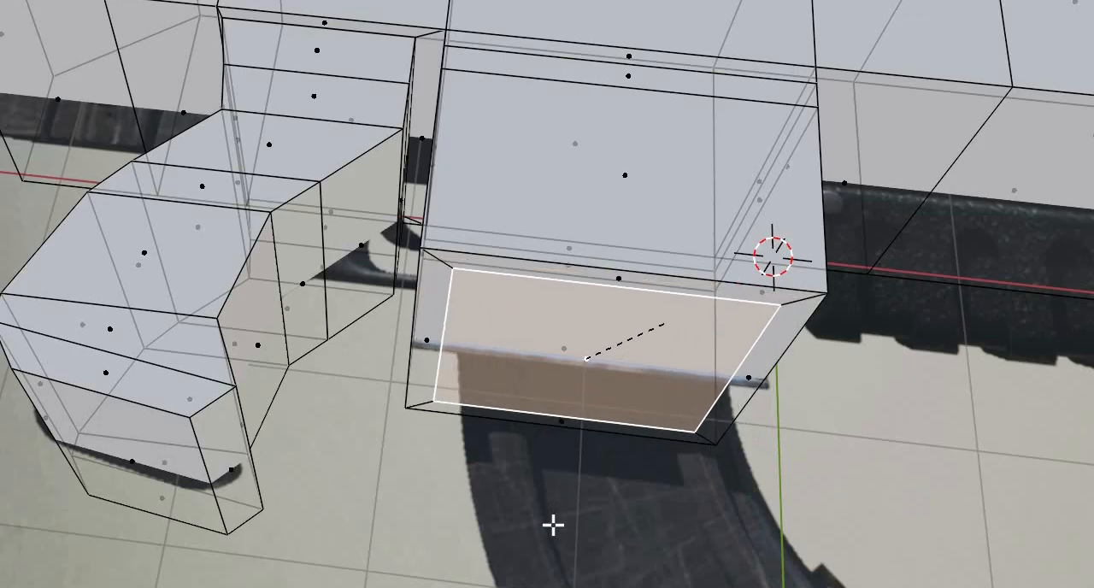
shift+middle_drag(572, 504, 572, 498)
key(g)
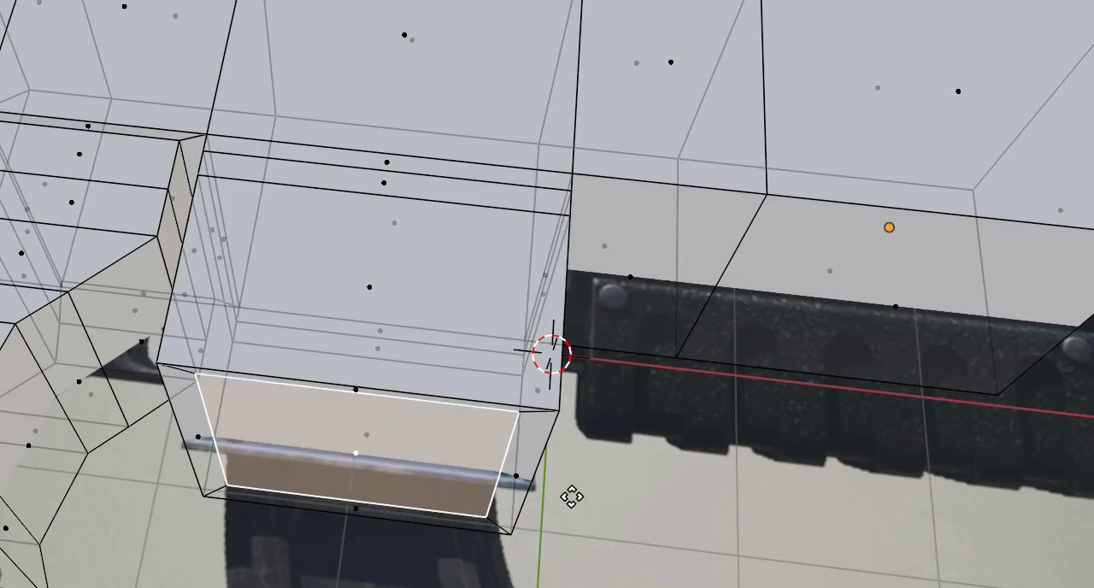
key(x)
right_click(584, 497)
key(x)
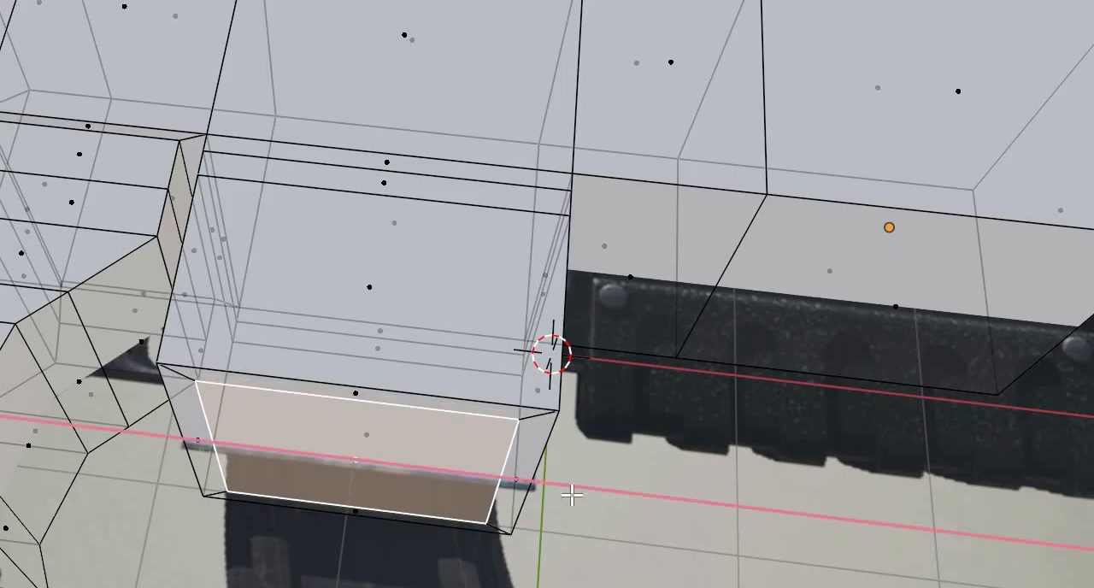
click(599, 549)
- Extrude the inset face downward four times in short segments to build the upper part of the magazine
middle_drag(598, 549, 598, 548)
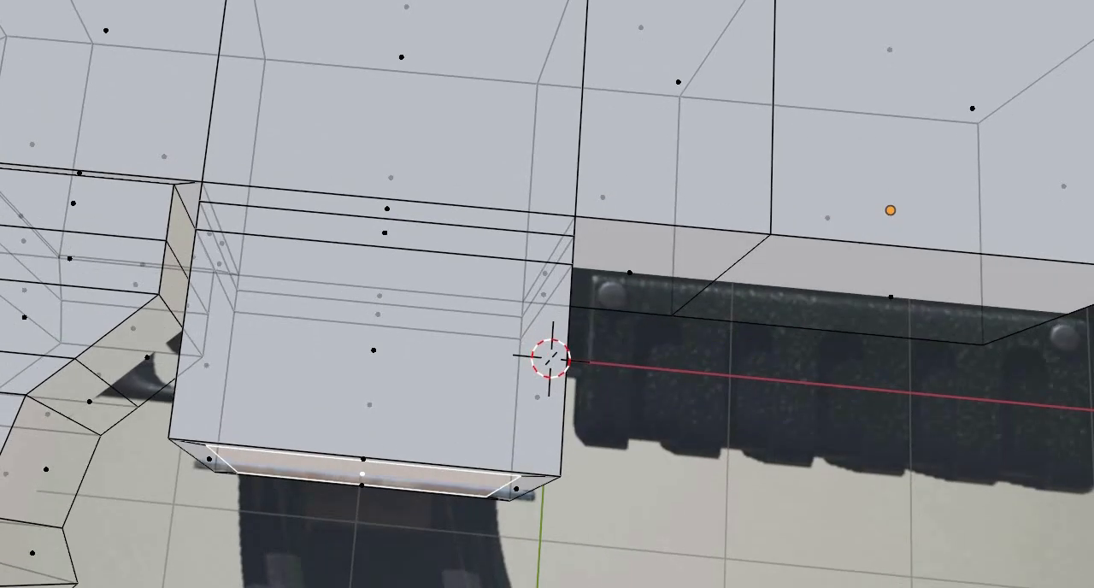
key(e)
key(Return)
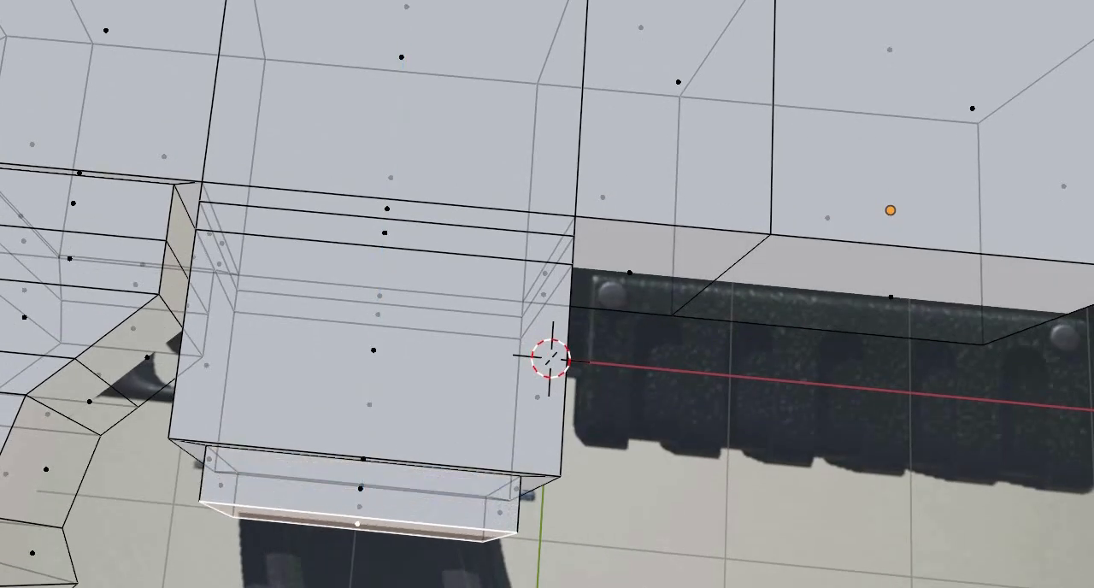
middle_drag(599, 534, 607, 527)
key(e)
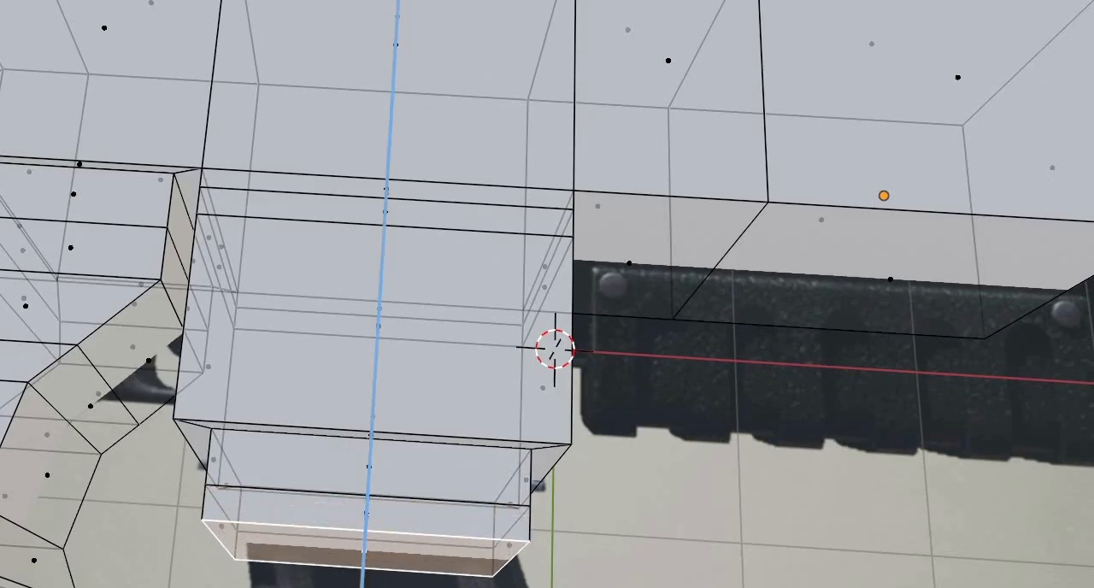
click(639, 553)
middle_drag(644, 565, 641, 490)
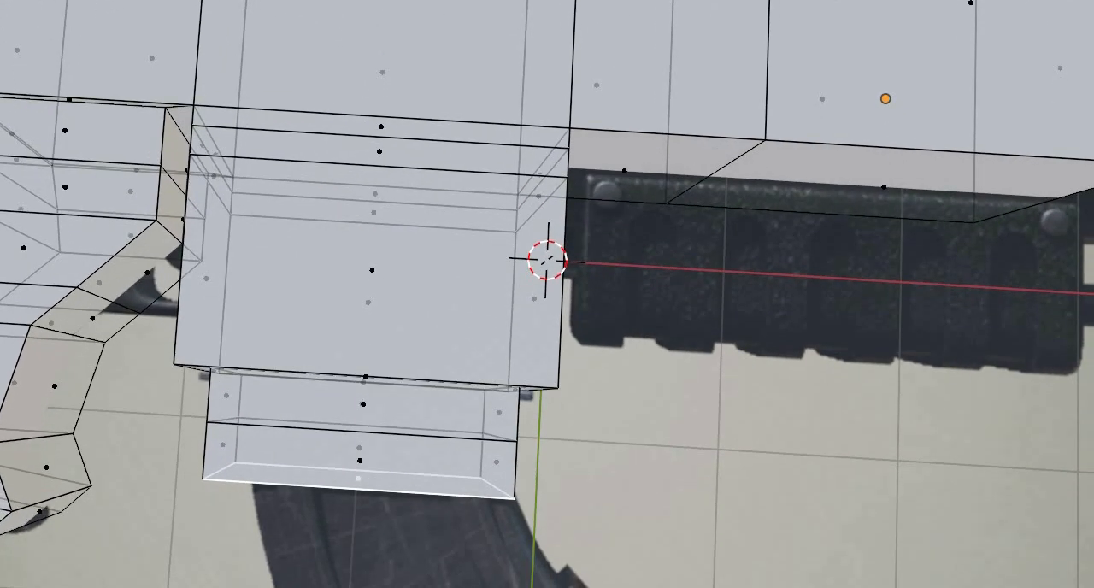
key(e)
key(Return)
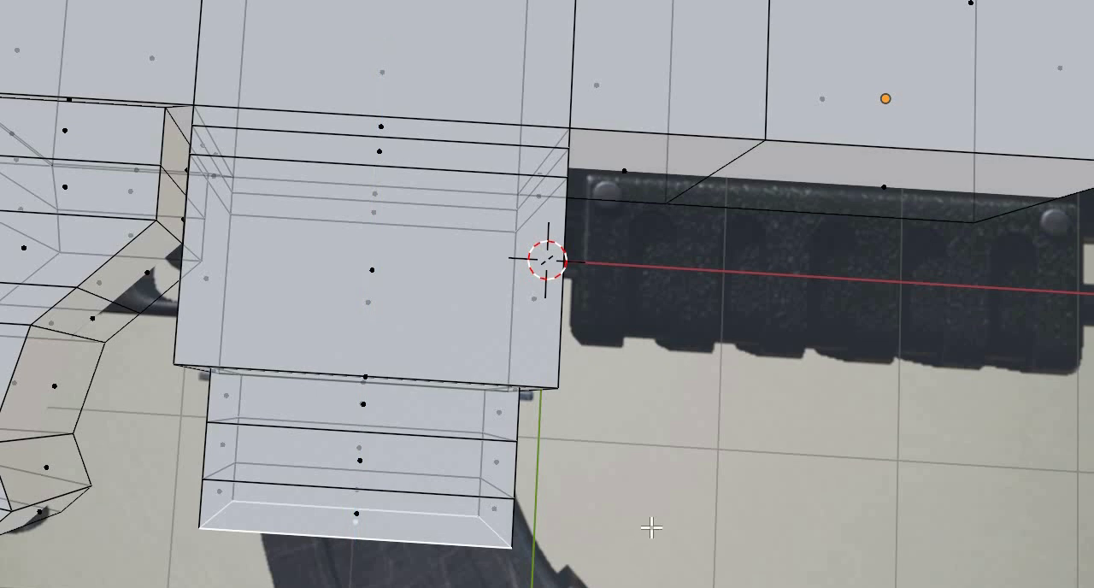
middle_drag(652, 530, 649, 570)
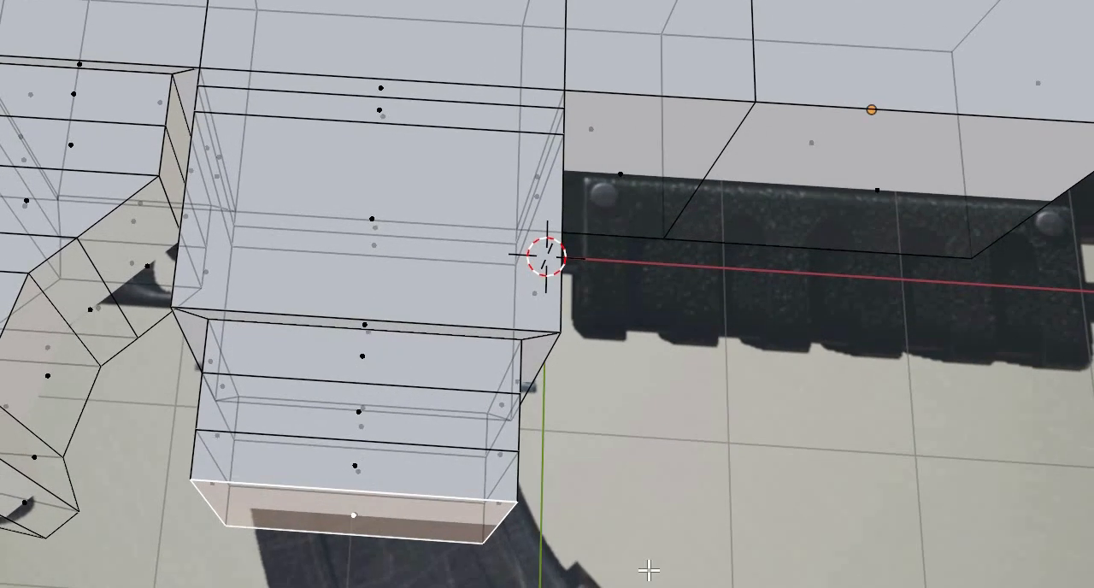
key(e)
click(546, 519)
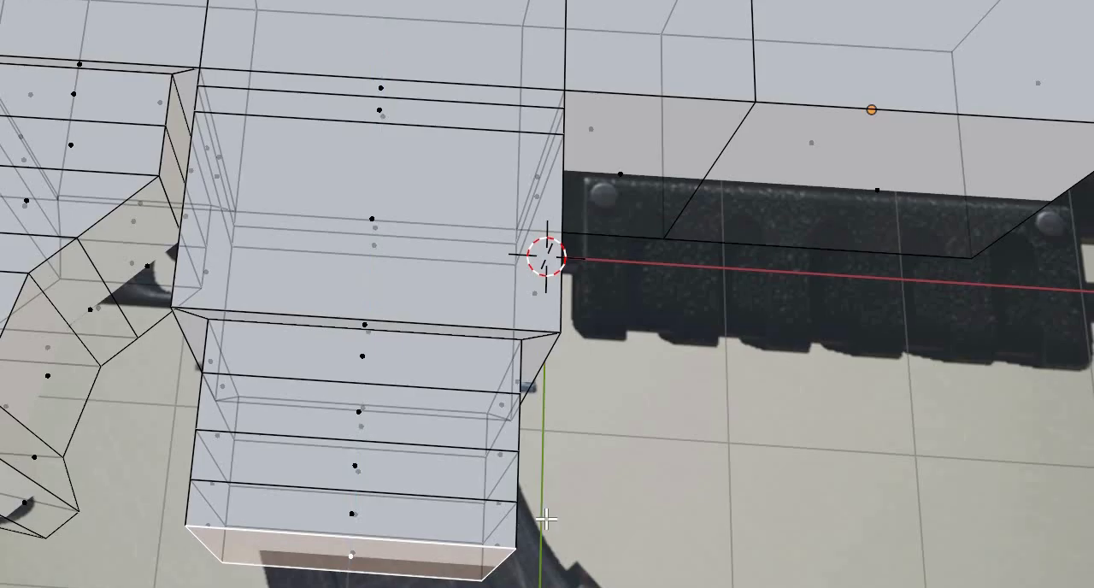
- Move the front vertex pair on the magazine's second section line forward to follow the curved reference outline
middle_drag(562, 448, 377, 467)
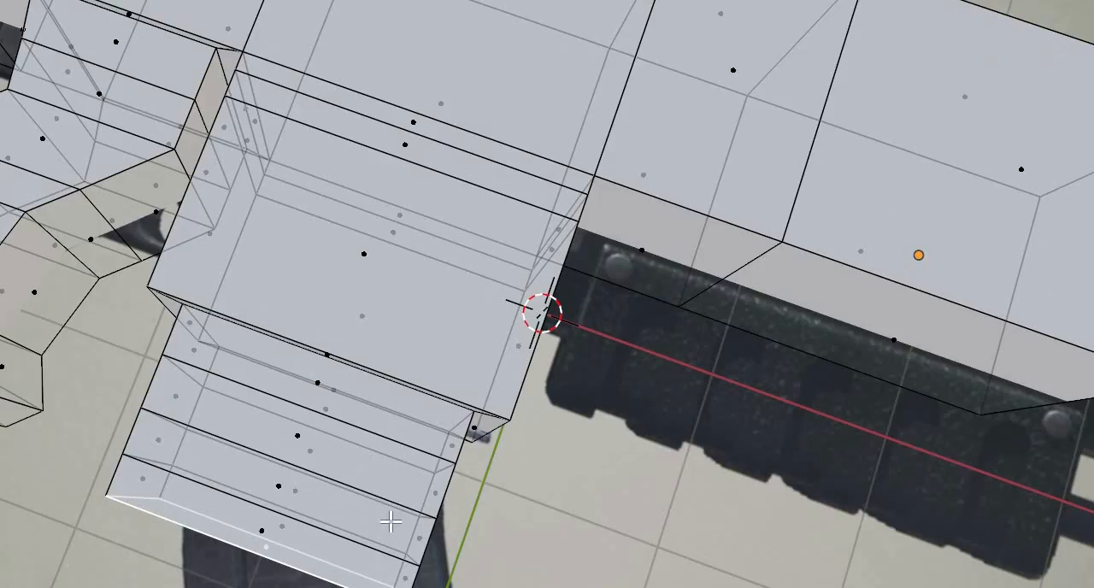
key(1)
middle_drag(366, 552, 371, 548)
alt+click(377, 566)
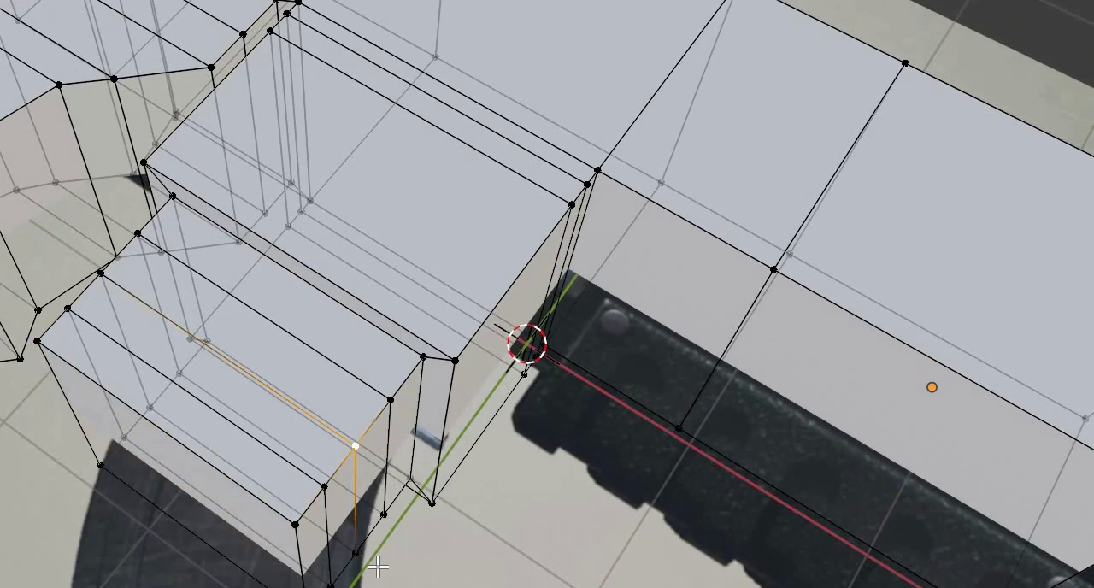
alt+shift+click(389, 567)
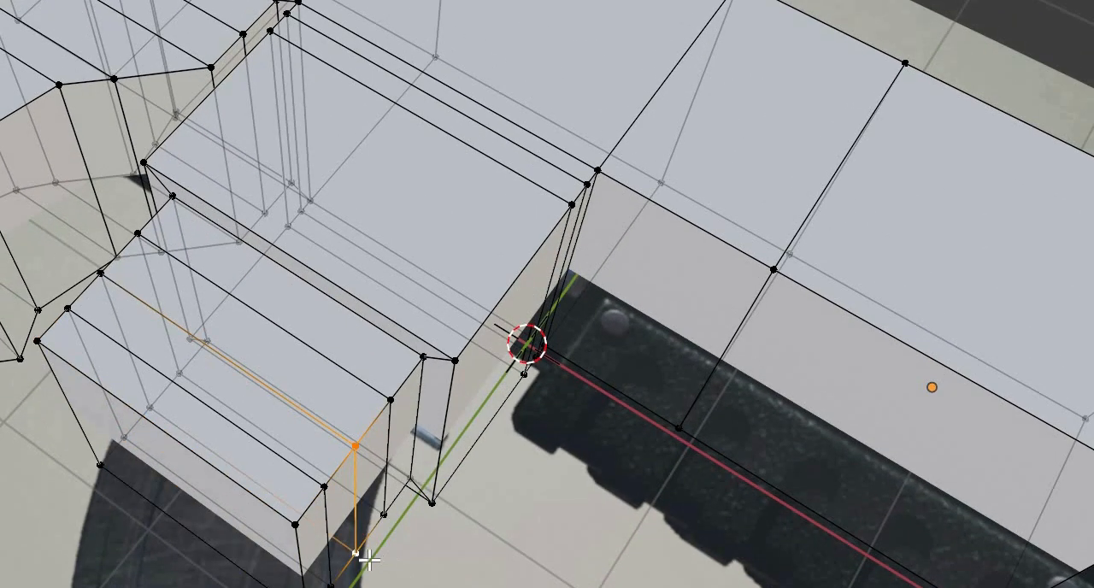
key(g)
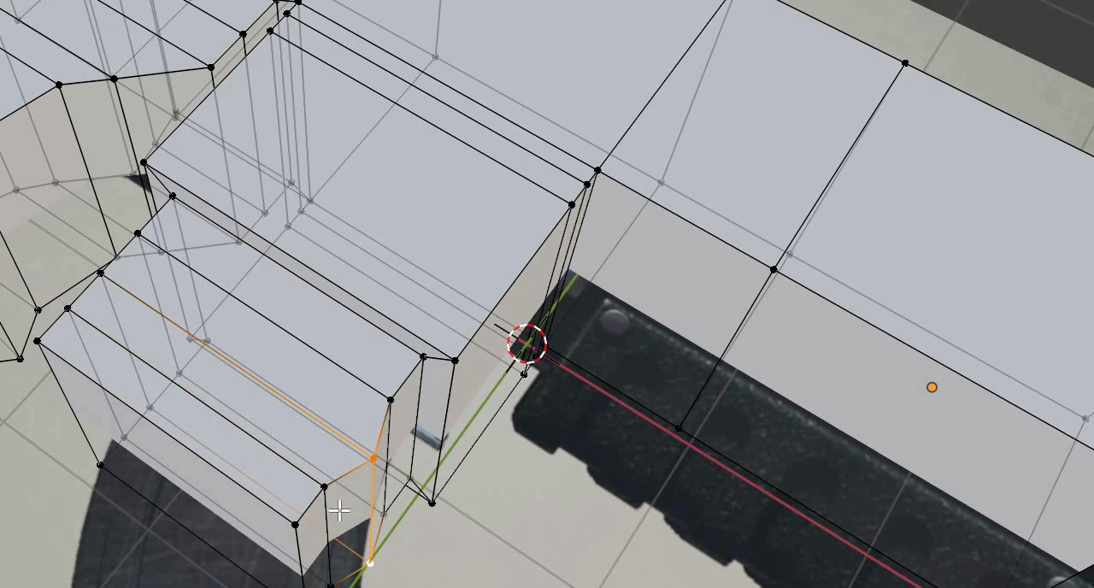
- Move the front vertex pair on the magazine's third section line forward along X to continue the curve
click(330, 586)
key(g)
right_click(407, 556)
shift+click(326, 491)
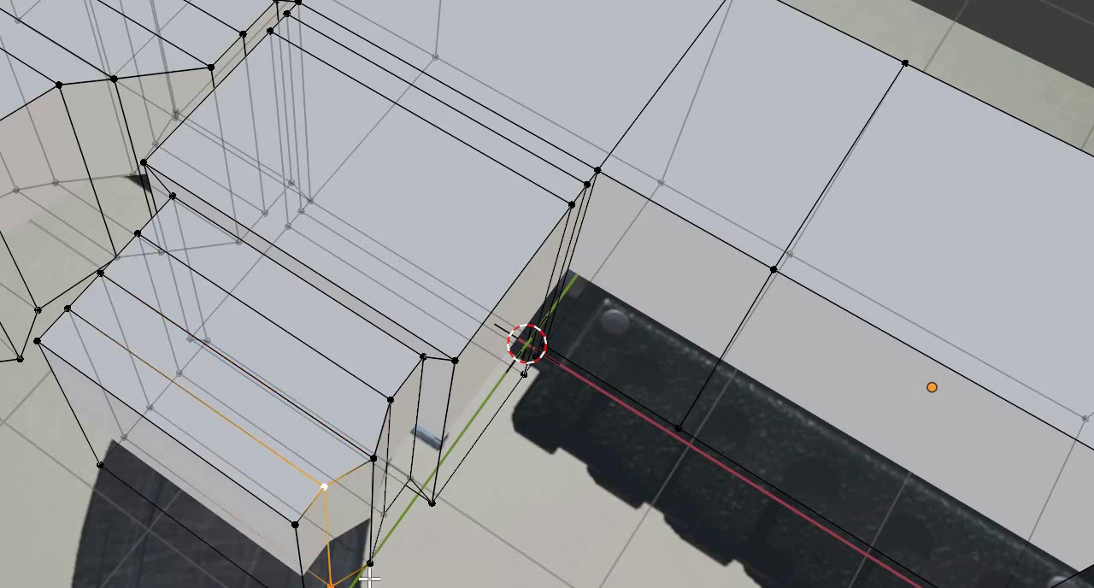
key(g)
key(x)
click(434, 569)
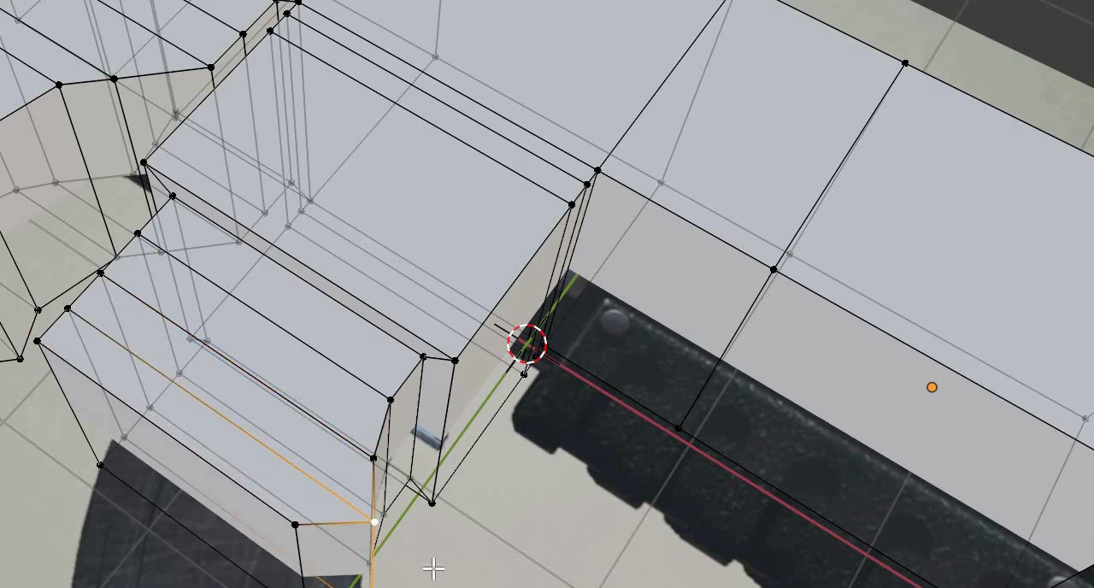
- Move the front vertex pair at the magazine's bottom end forward along X to the reference outline
mouse_move(433, 569)
middle_down()
mouse_move(424, 587)
mouse_move(447, 583)
mouse_move(447, 571)
middle_up()
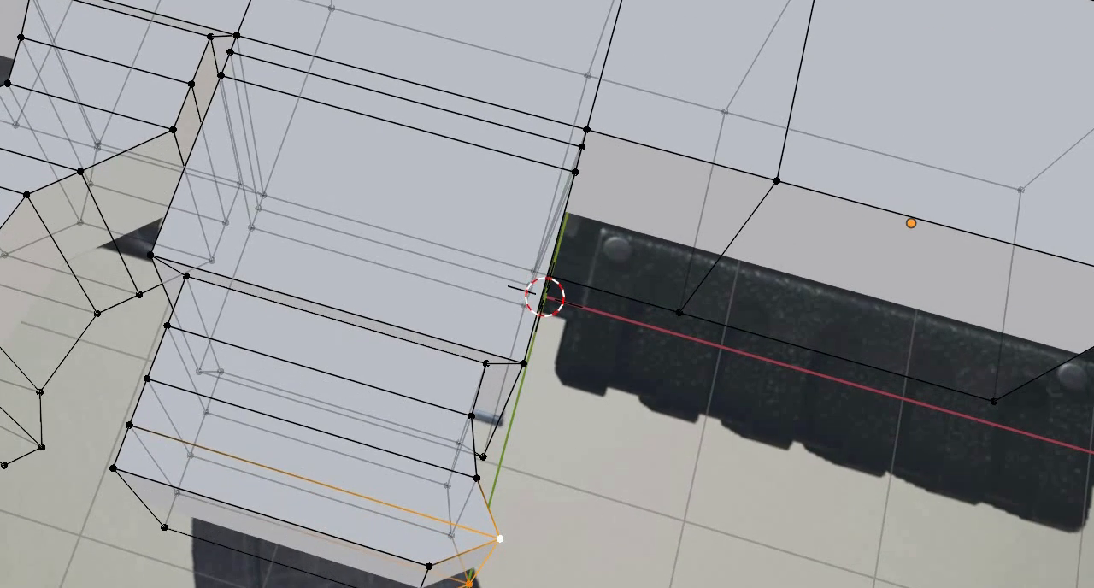
click(429, 567)
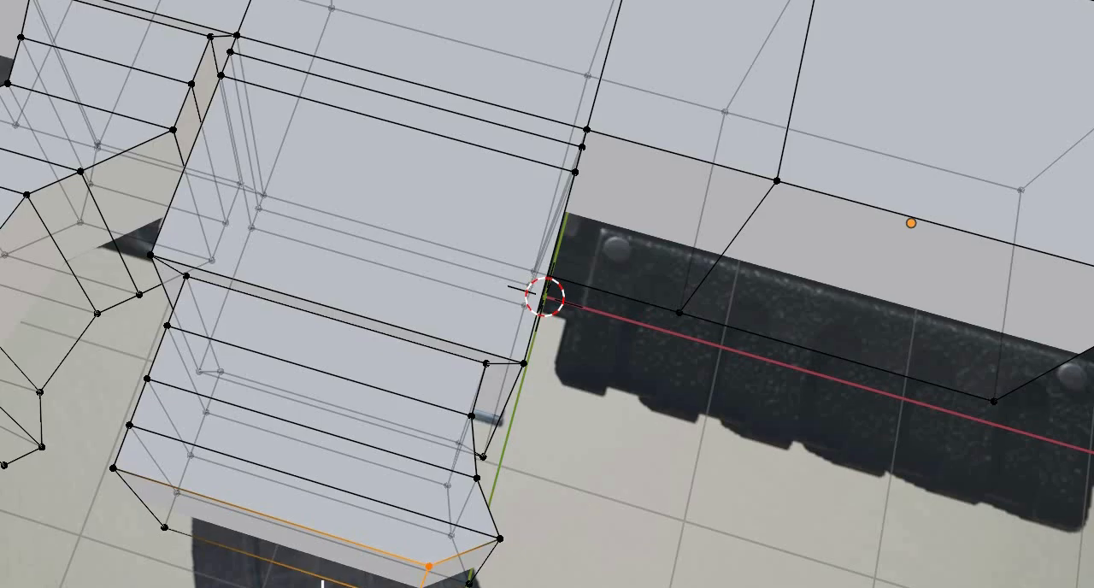
key(g)
key(x)
click(331, 511)
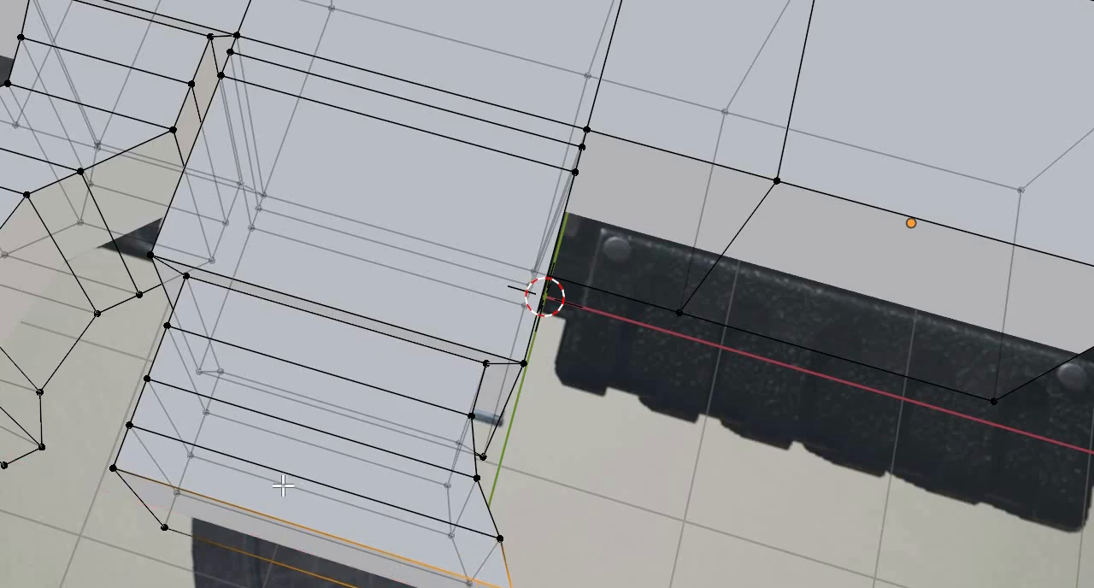
- Try to move the rear vertex pairs on the magazine's second and first section lines forward along X
middle_drag(291, 487, 328, 524)
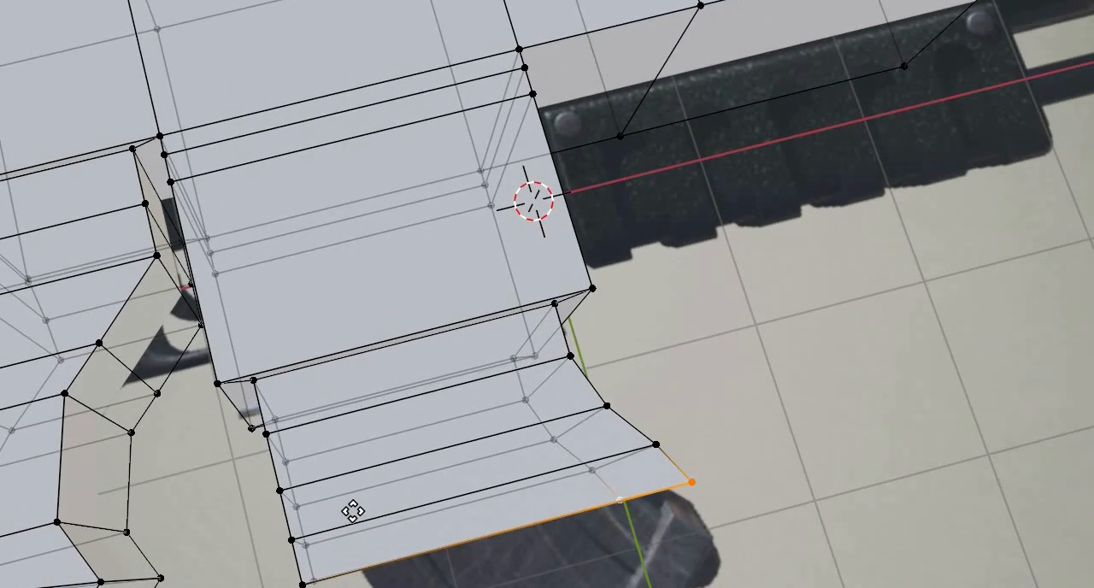
click(349, 508)
key(g)
key(x)
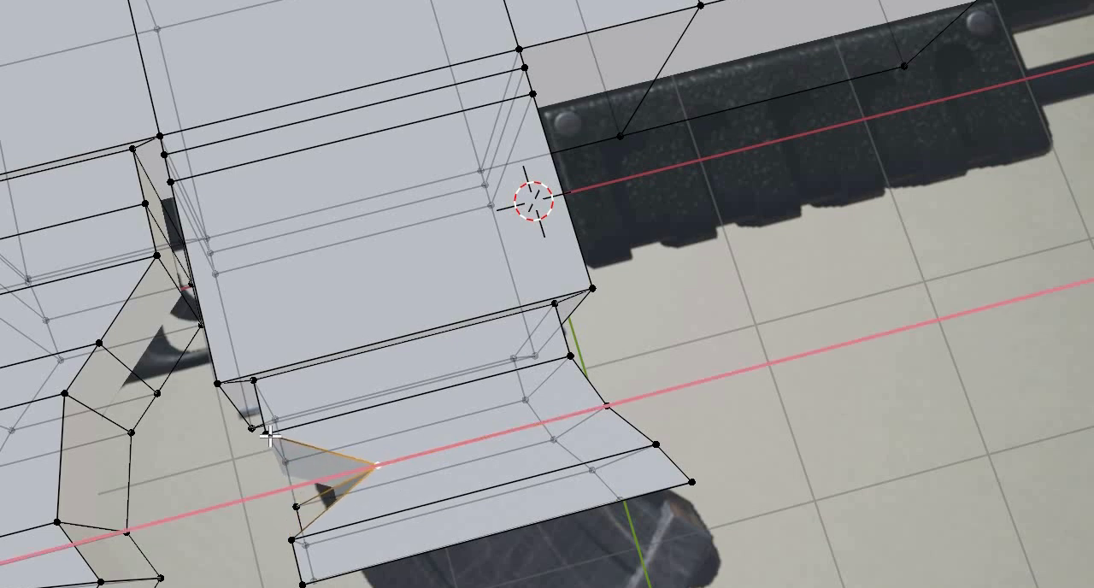
click(381, 476)
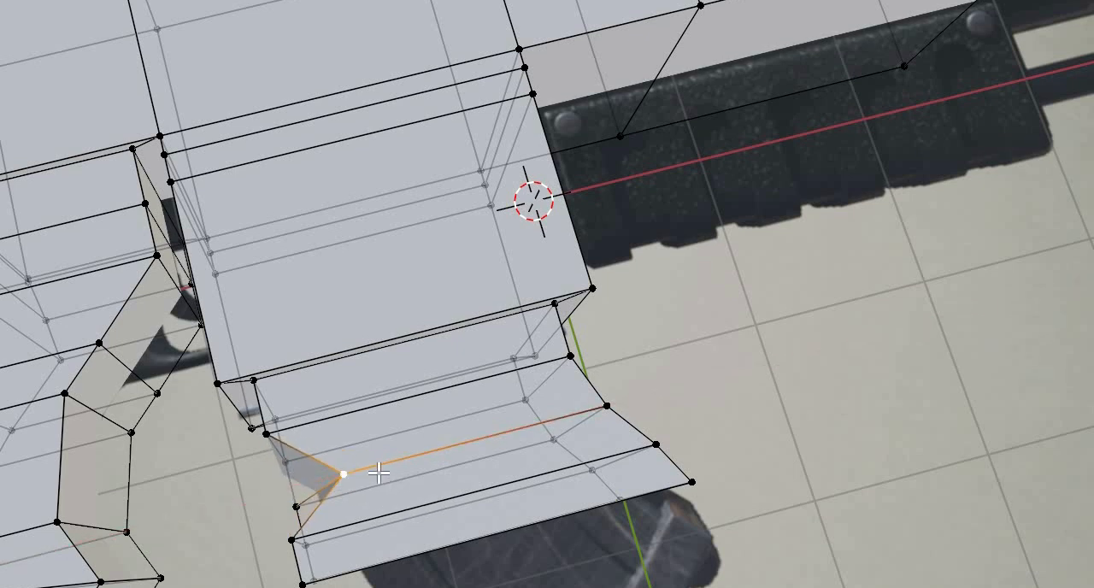
click(379, 473)
shift+click(388, 468)
key(g)
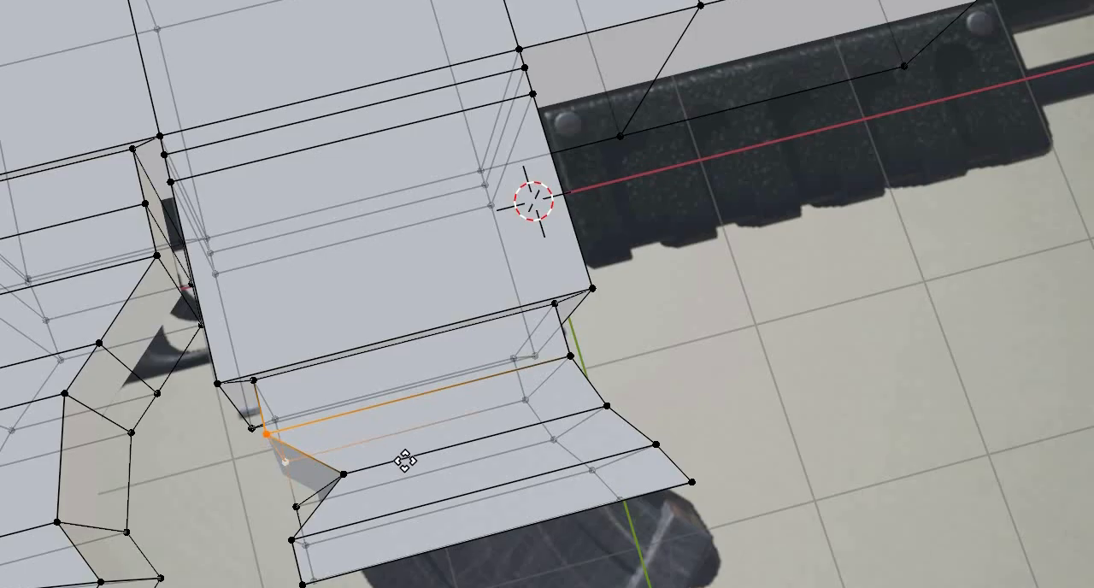
key(x)
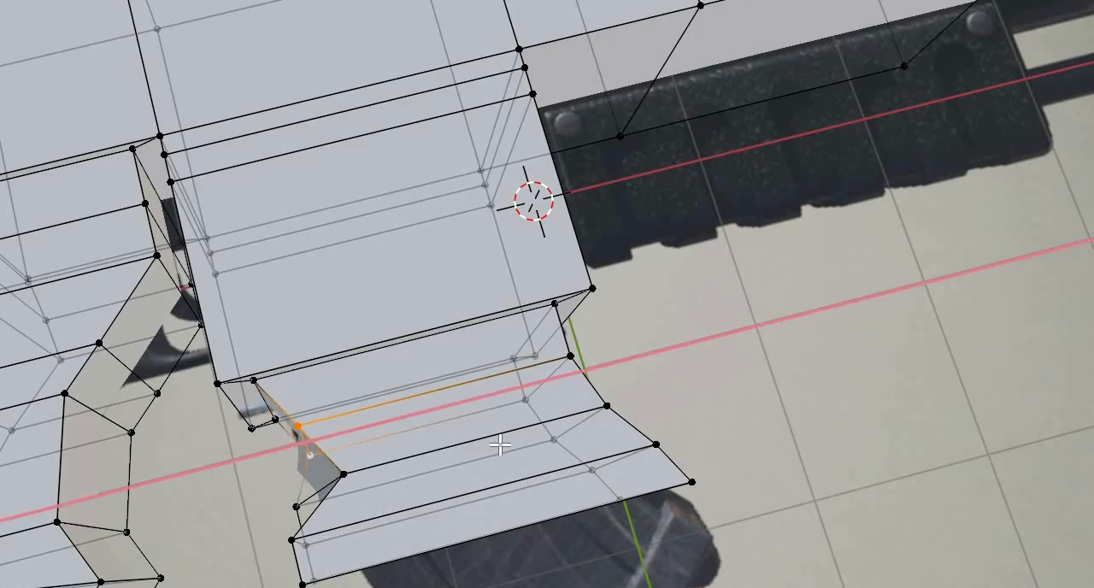
click(481, 464)
- Undo the moves of the magazine's rear vertices on its first and second section lines
middle_drag(456, 532, 485, 530)
key(ctrl+z)
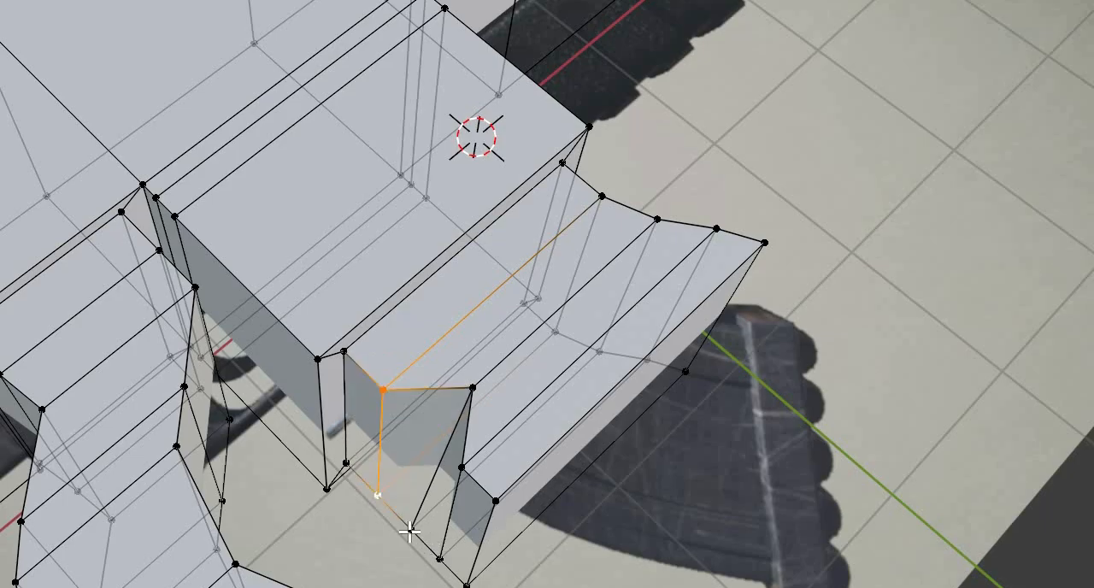
key(ctrl+z)
key(ctrl+z)
key(ctrl+z)
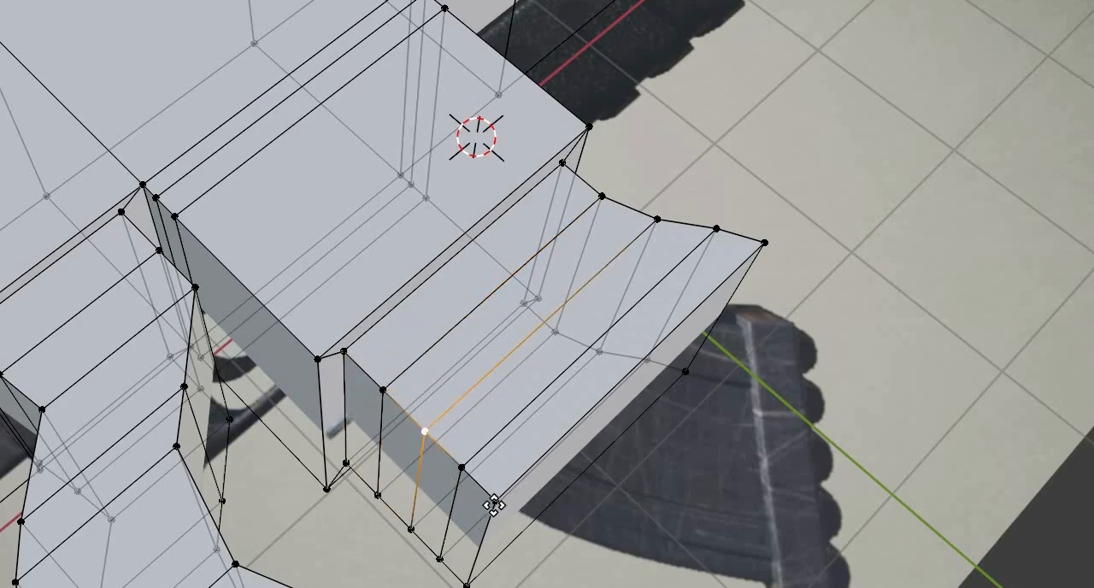
key(ctrl+z)
- Move the rear vertex pairs on the magazine's second and first section lines forward along X to curve its back edge
key(g)
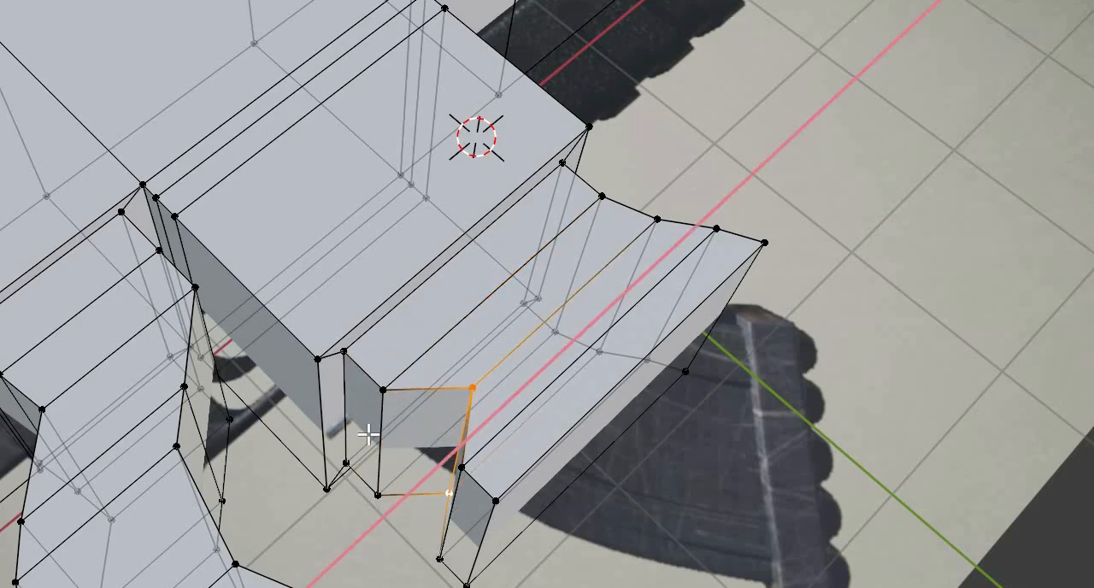
click(377, 495)
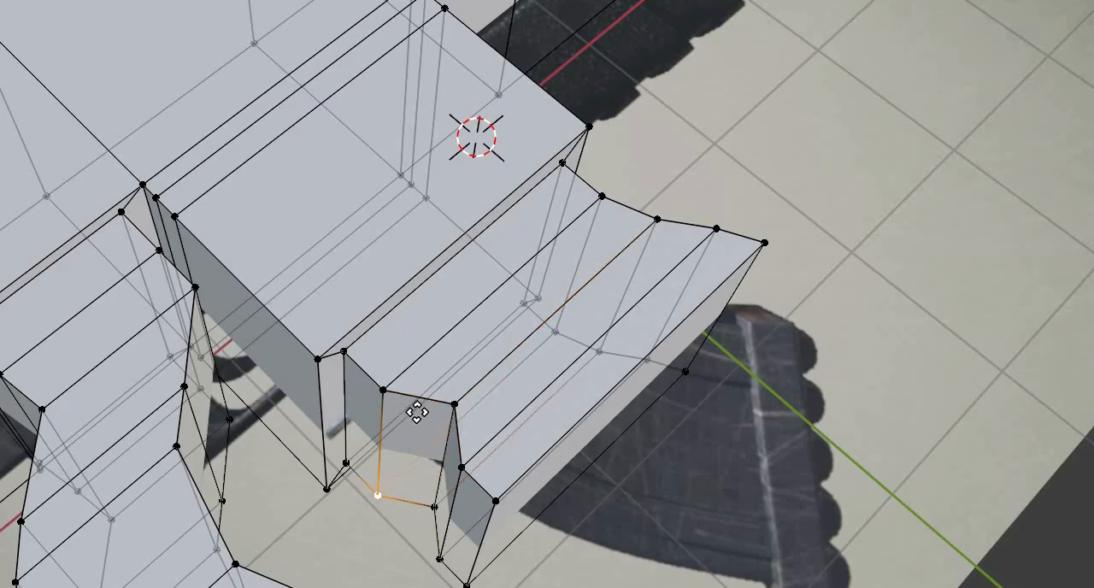
shift+click(383, 389)
key(g)
key(x)
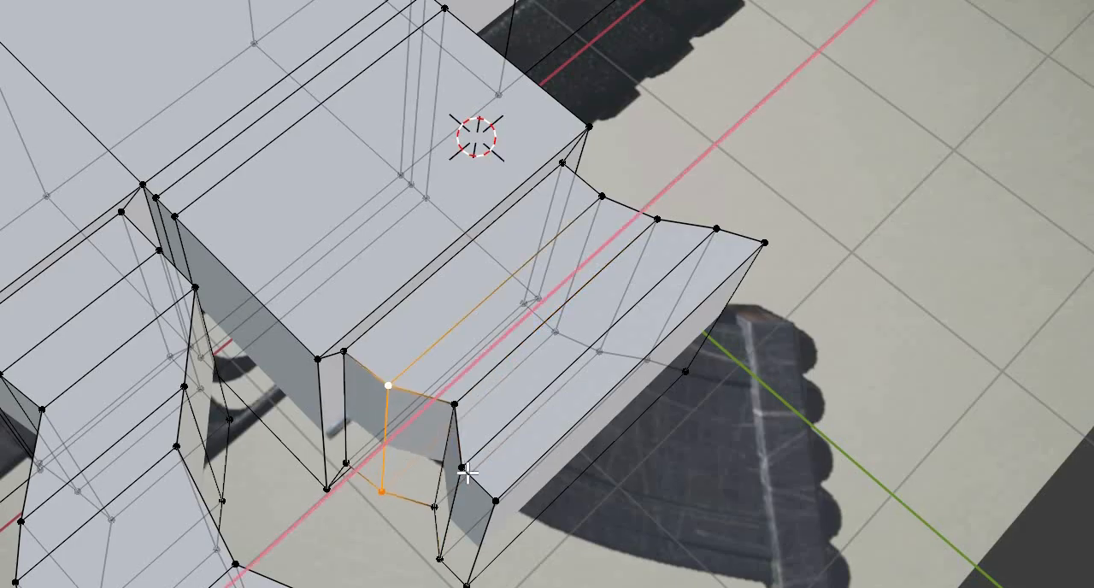
click(442, 566)
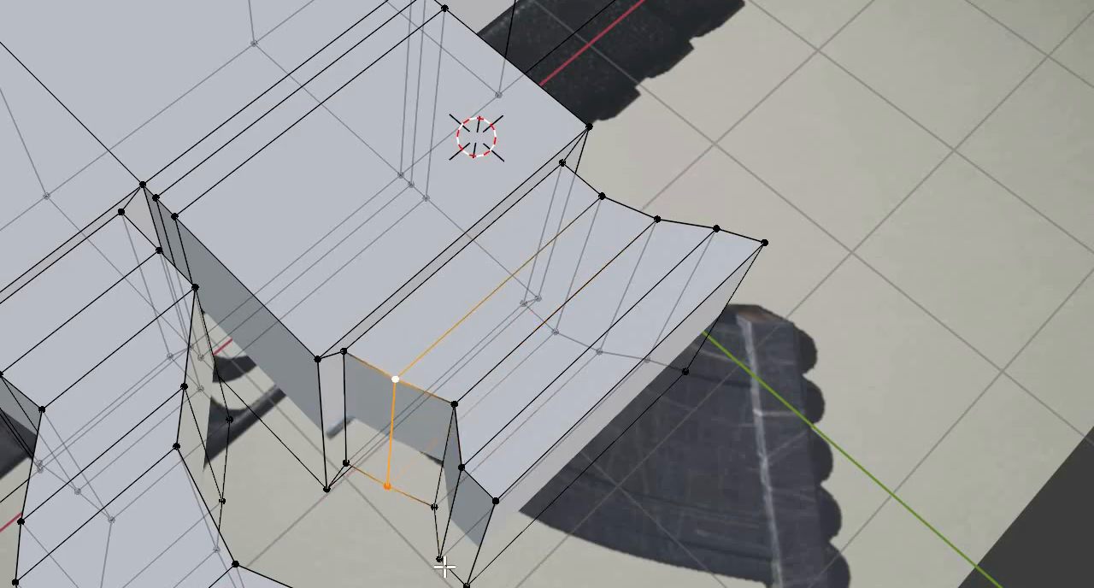
- Move the rear vertex pair on the magazine's third section line forward along X to extend the back curve
click(462, 468)
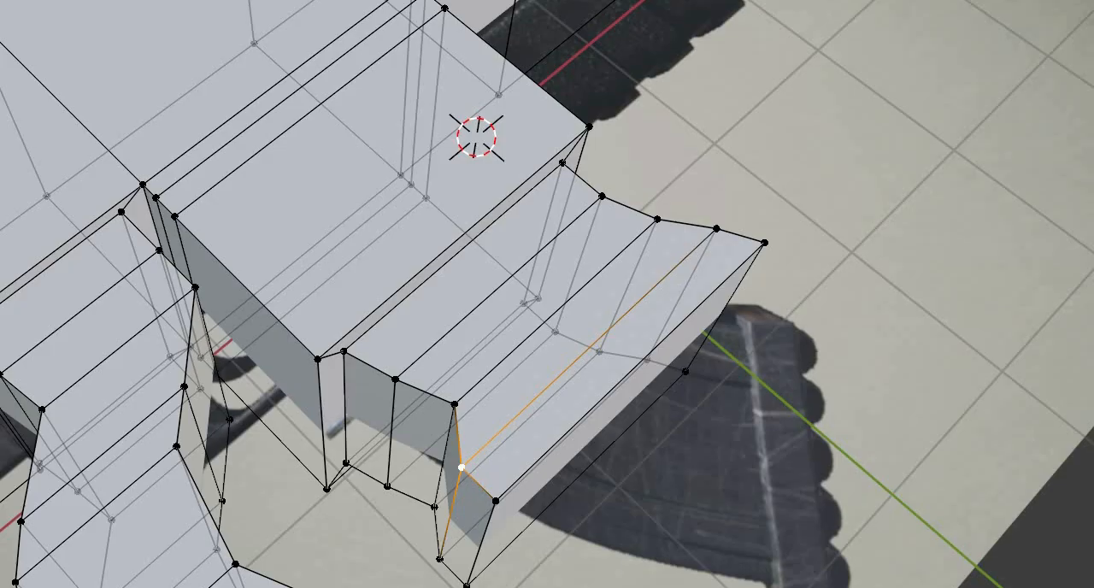
shift+click(439, 559)
middle_drag(439, 547, 397, 583)
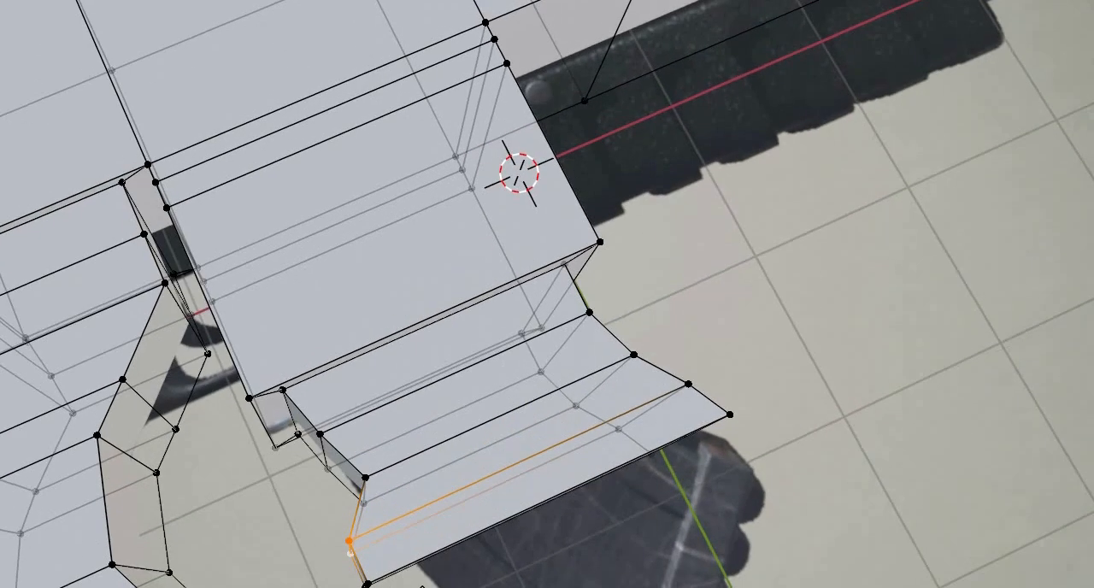
key(g)
key(x)
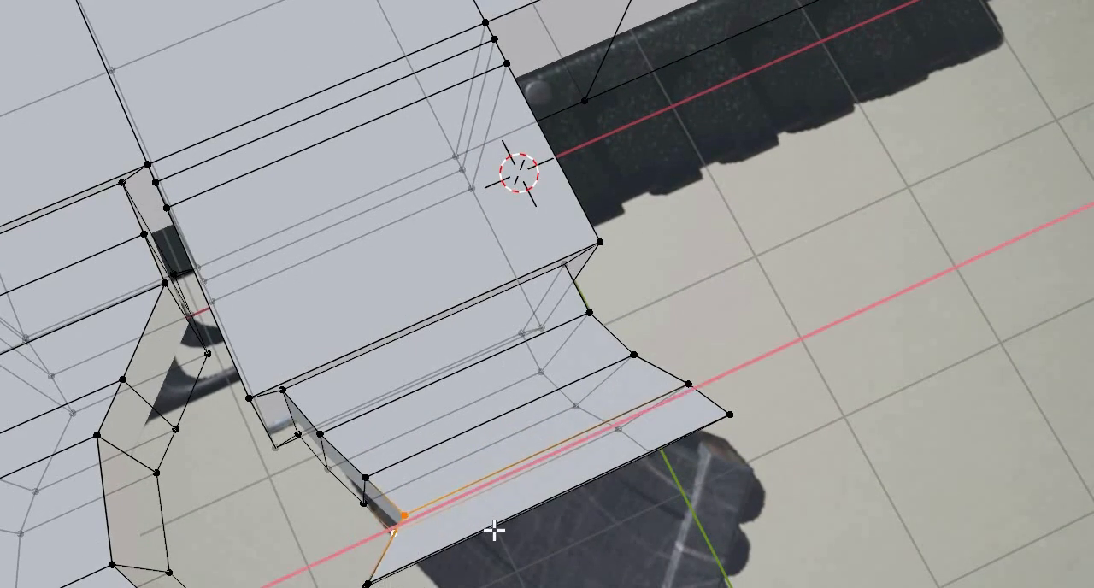
click(496, 529)
- Move the rear vertex pair at the magazine's bottom end forward along X to the reference's rear outline
middle_drag(494, 586, 554, 568)
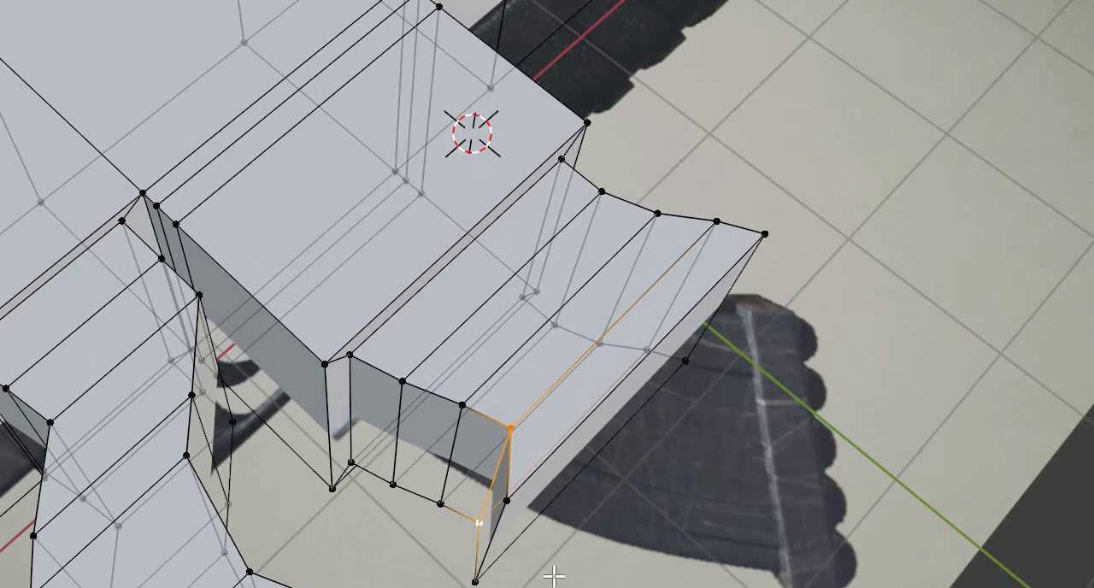
shift+click(395, 585)
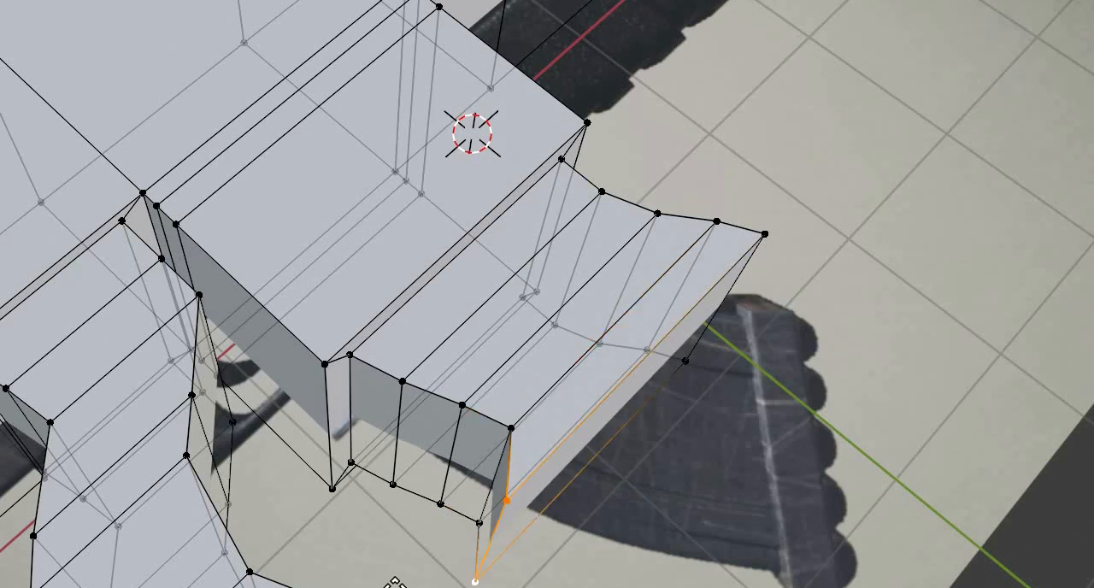
middle_drag(396, 586, 274, 586)
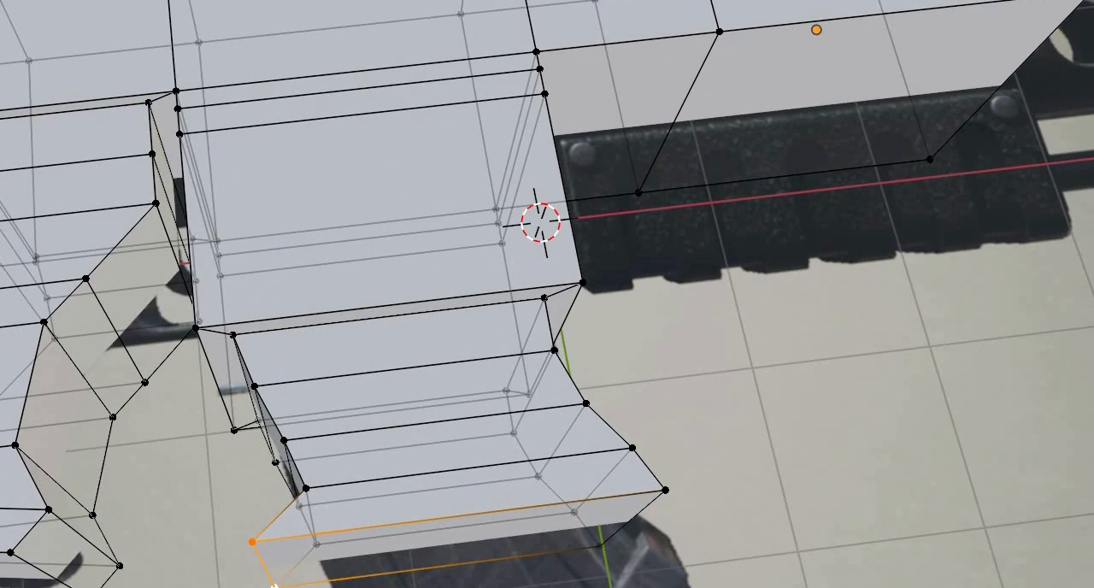
key(g)
key(x)
click(575, 566)
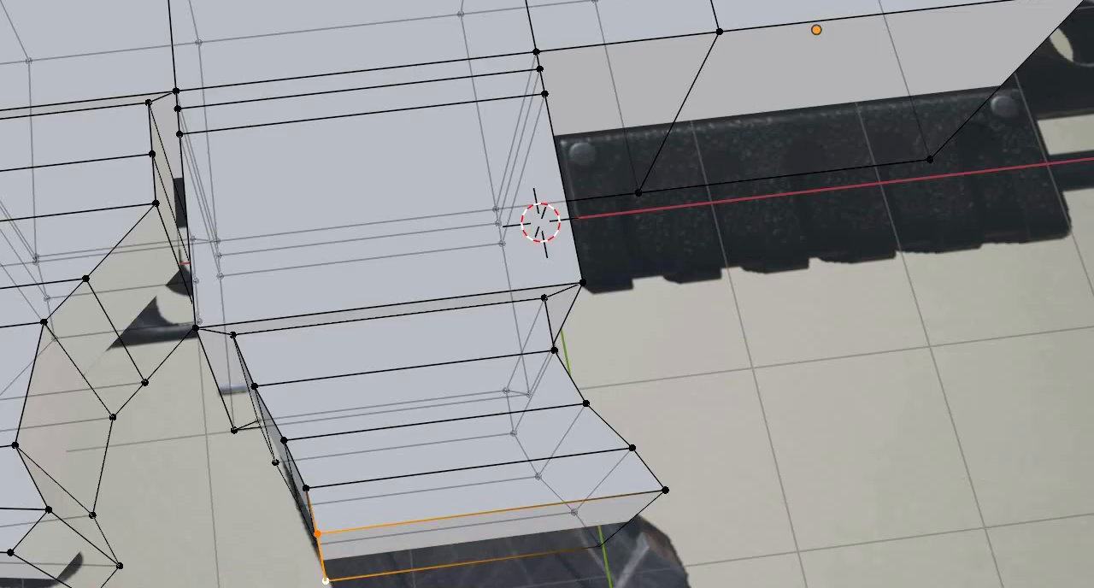
- Extrude the magazine's bottom face downward by one more short segment
key(3)
click(476, 544)
middle_drag(476, 544, 422, 544)
key(e)
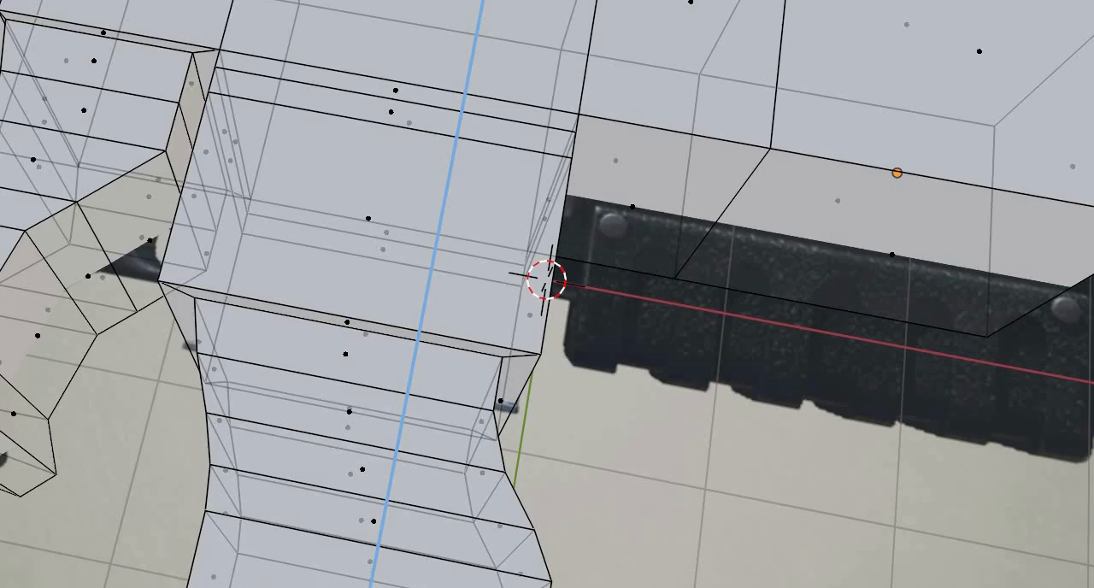
click(419, 548)
- Move the rear vertex pair of the newly extruded magazine end forward along X to match the reference curve
middle_drag(419, 548, 466, 535)
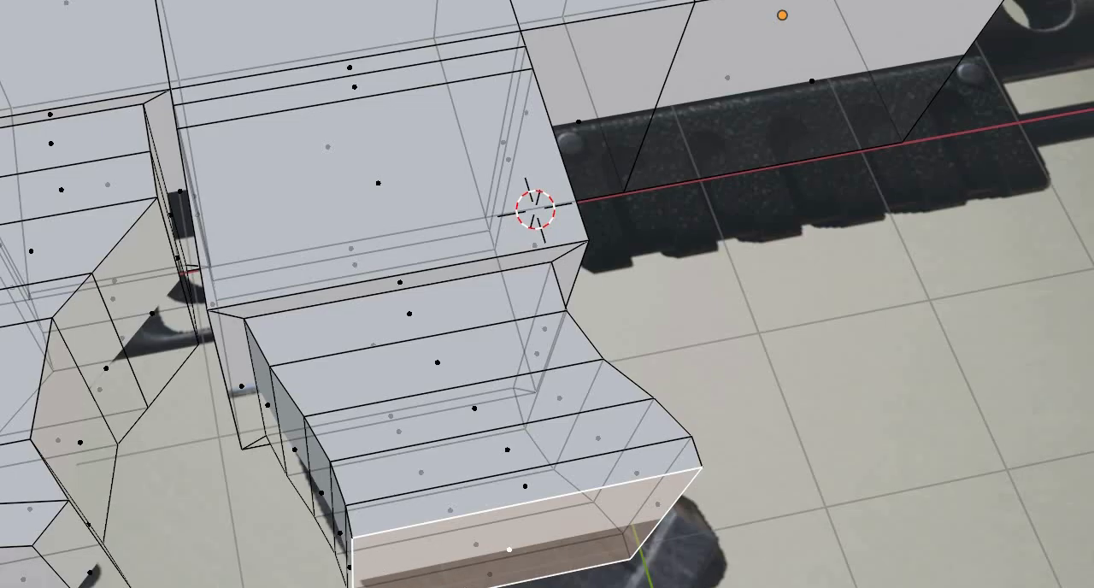
key(1)
click(352, 538)
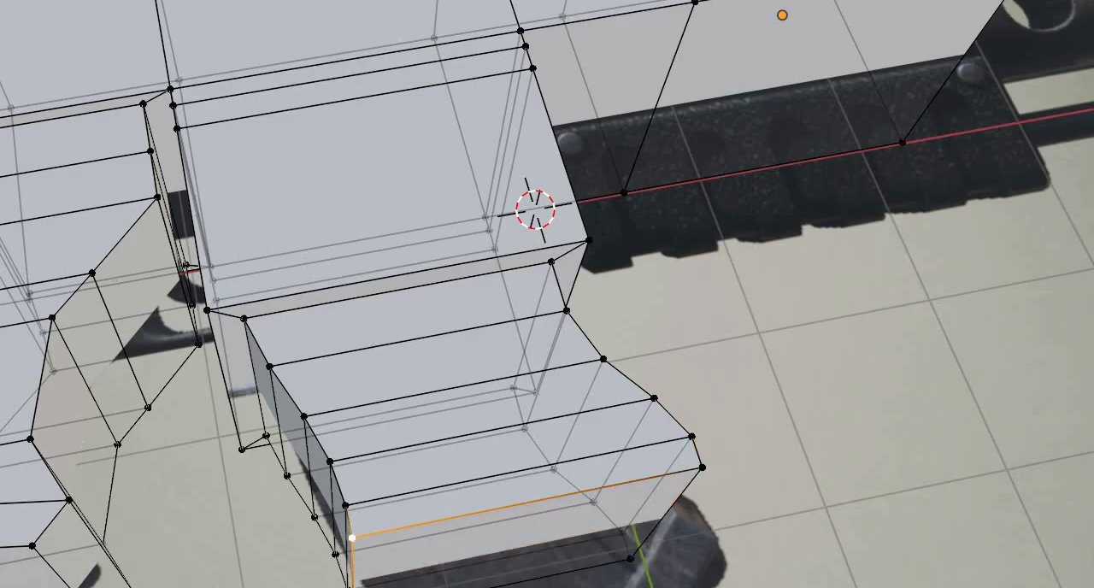
shift+click(352, 587)
key(g)
key(x)
click(695, 452)
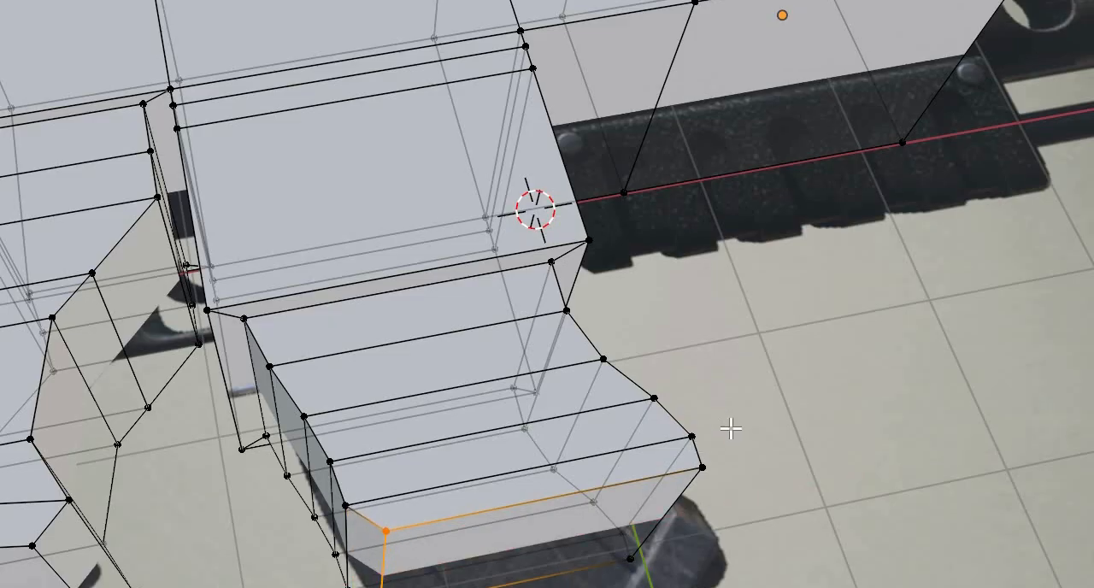
- Examine the magazine's overall shape and the barrel end of the gun against the reference image
middle_drag(730, 428, 674, 294)
scroll(675, 294, down, 3)
shift+middle_drag(881, 327, 797, 322)
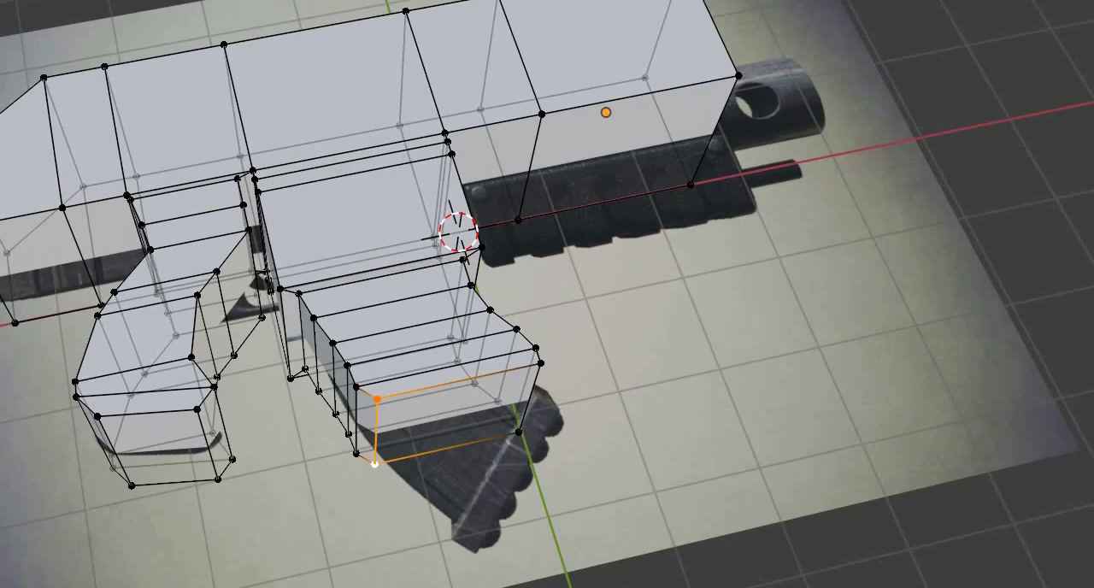
middle_drag(767, 366, 650, 313)
middle_drag(703, 334, 556, 207)
scroll(557, 206, down, 3)
scroll(559, 256, up, 6)
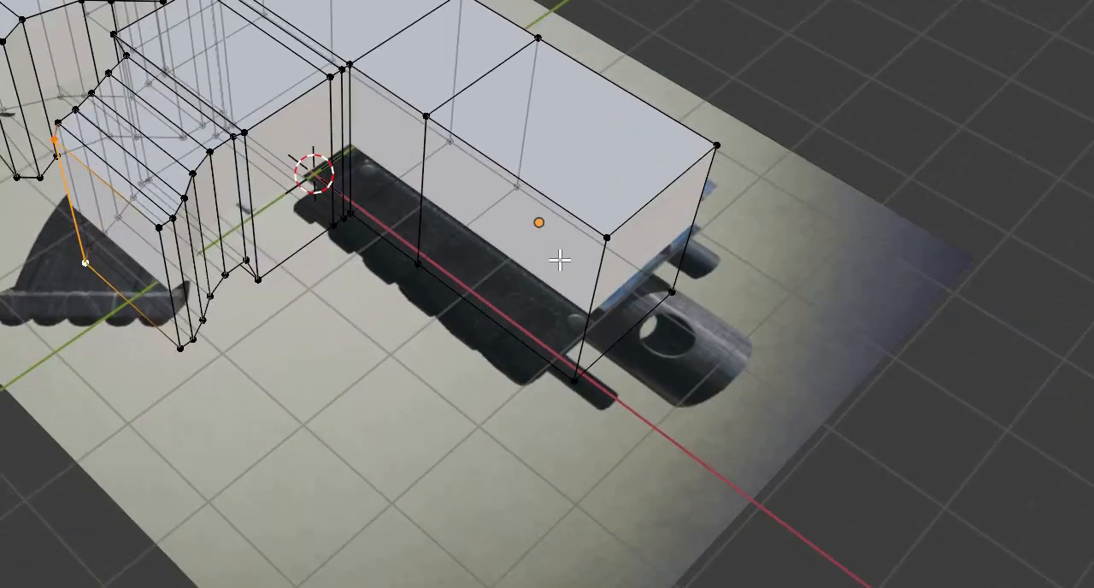
middle_drag(565, 261, 574, 252)
shift+middle_drag(609, 128, 459, 191)
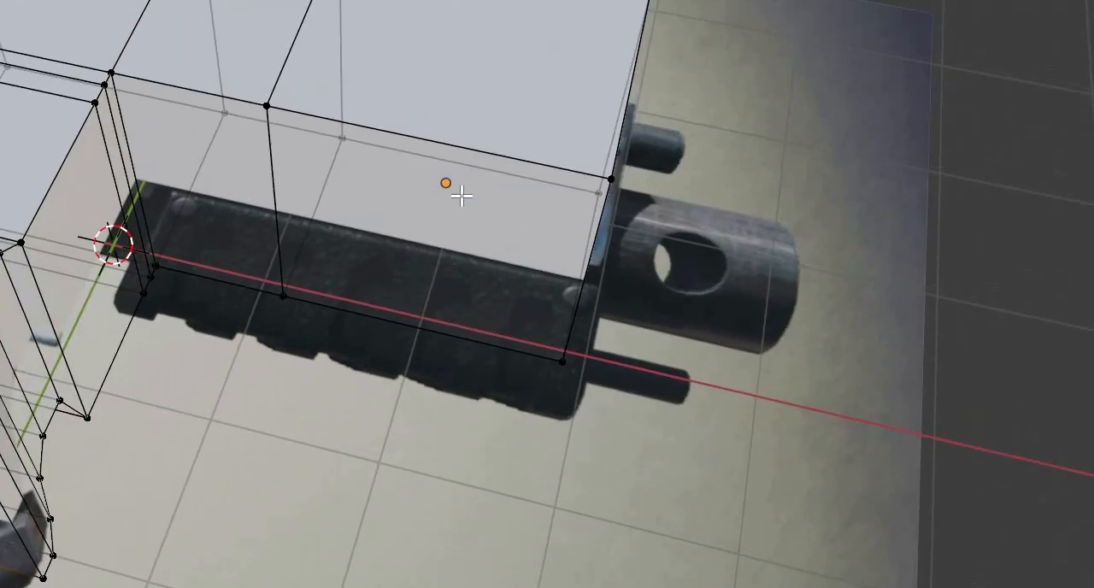
scroll(466, 189, up, 2)
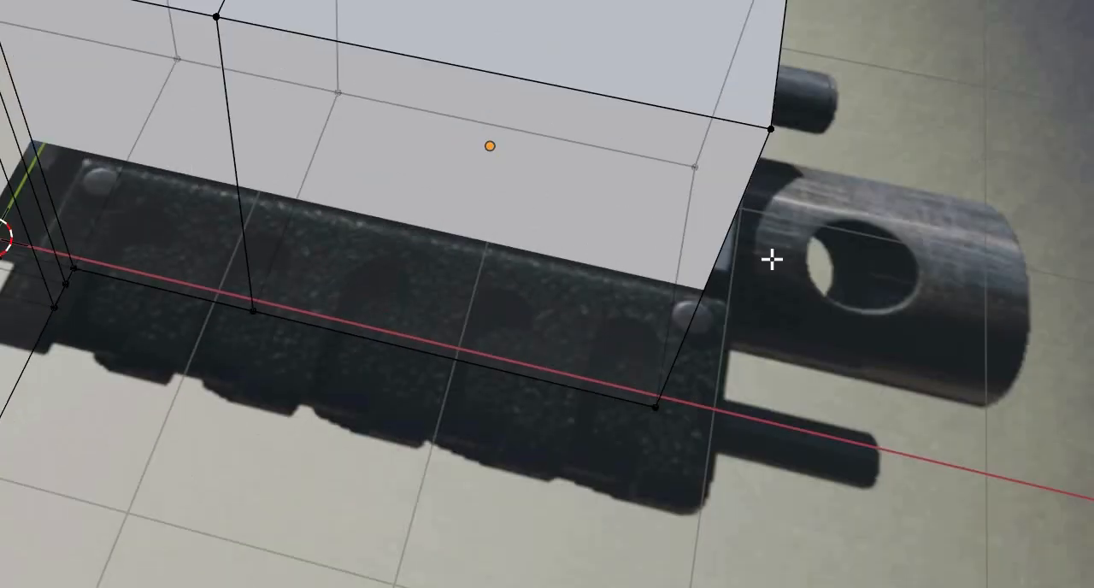
- Examine the gun blockout's front end and overall outline from several angles against the reference image
middle_drag(407, 122, 452, 108)
scroll(1036, 150, down, 2)
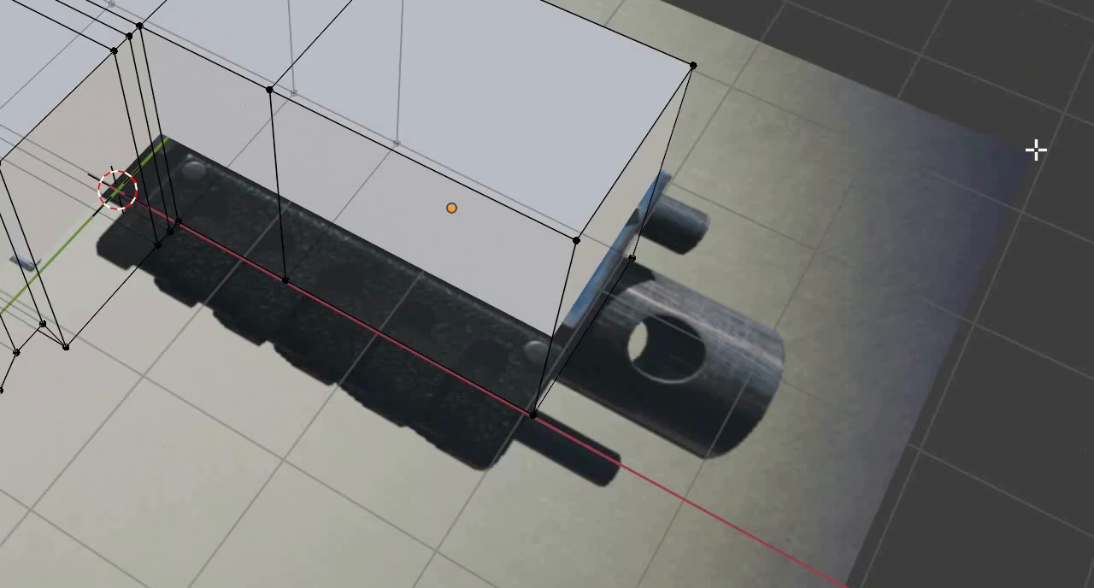
middle_drag(1036, 150, 884, 177)
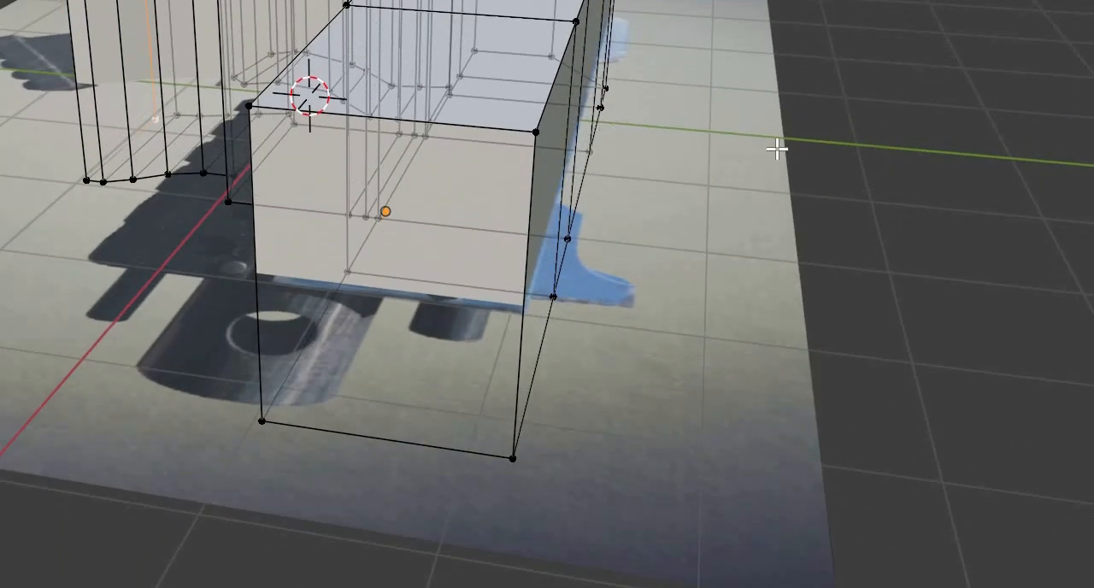
middle_drag(475, 148, 469, 328)
middle_drag(317, 313, 391, 290)
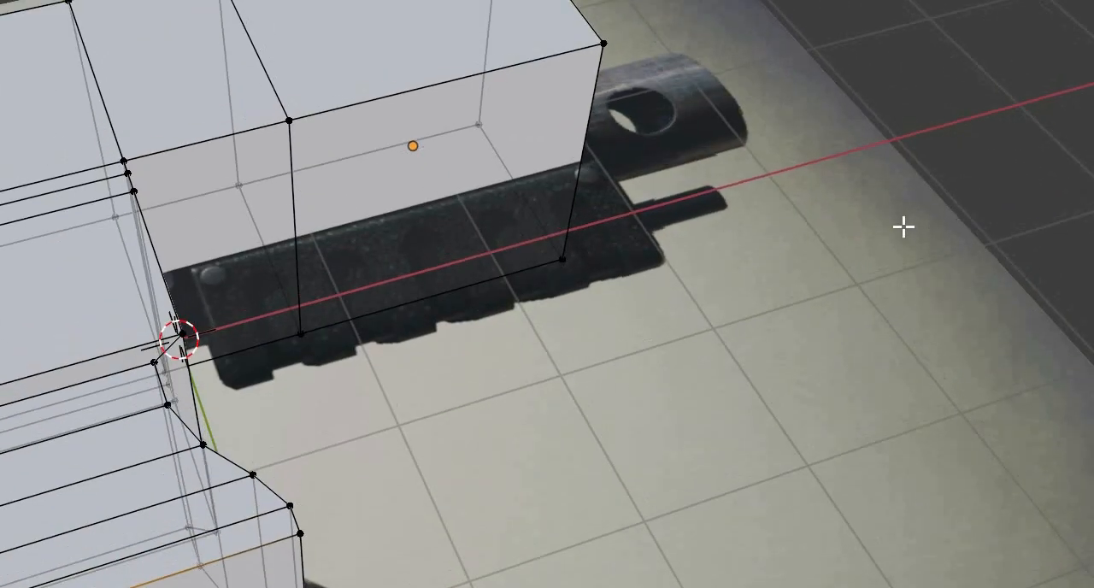
scroll(904, 226, down, 5)
scroll(789, 228, up, 3)
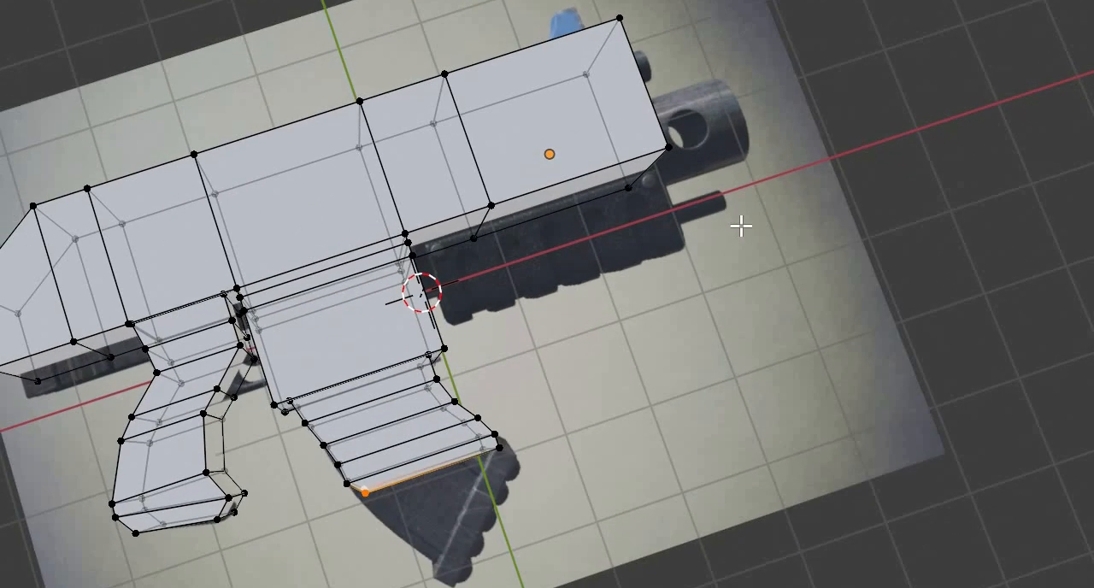
middle_drag(742, 226, 764, 242)
middle_drag(537, 162, 562, 201)
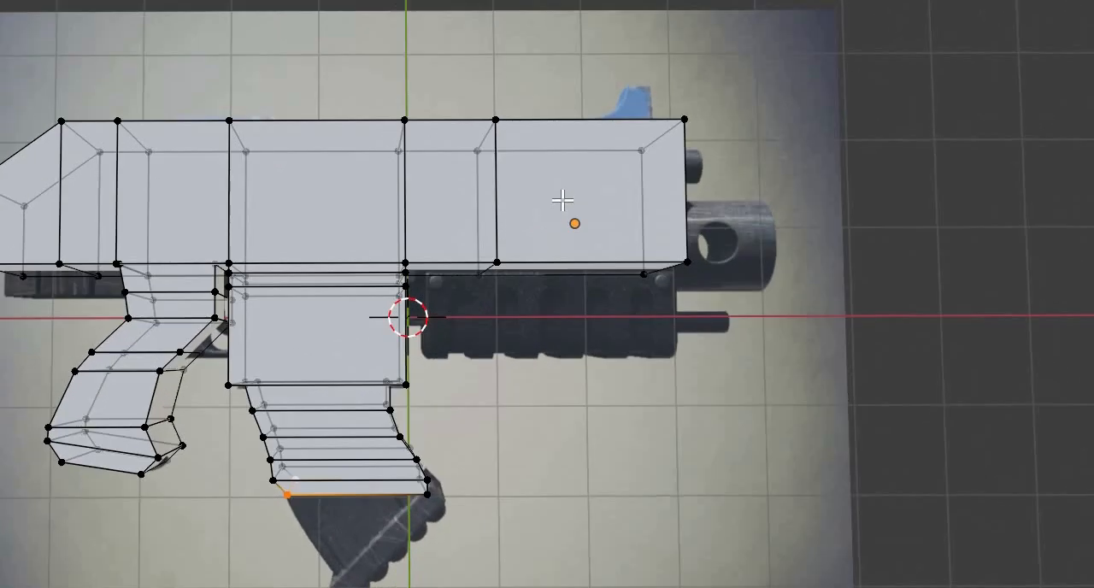
- Select all the mesh's faces and unwrap them with Smart UV Project at a 66° angle limit and 0.000 island margin
key(3)
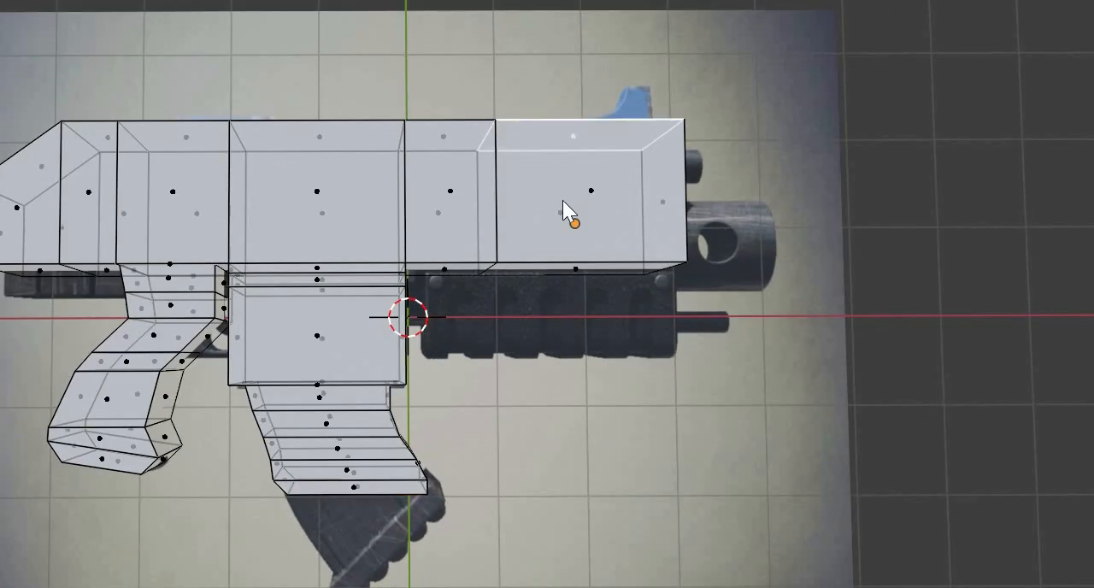
key(a)
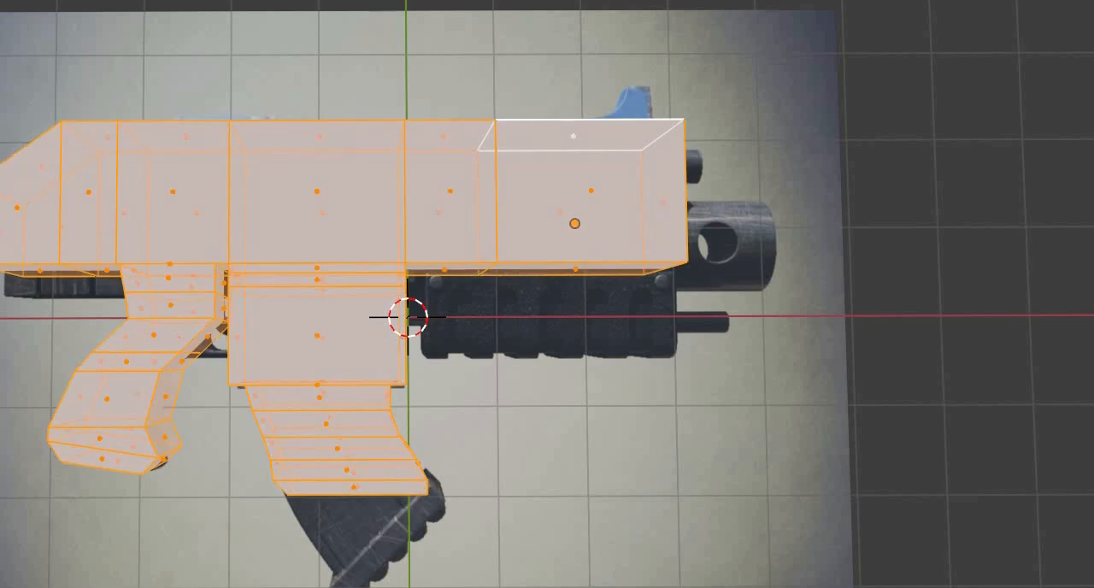
key(u)
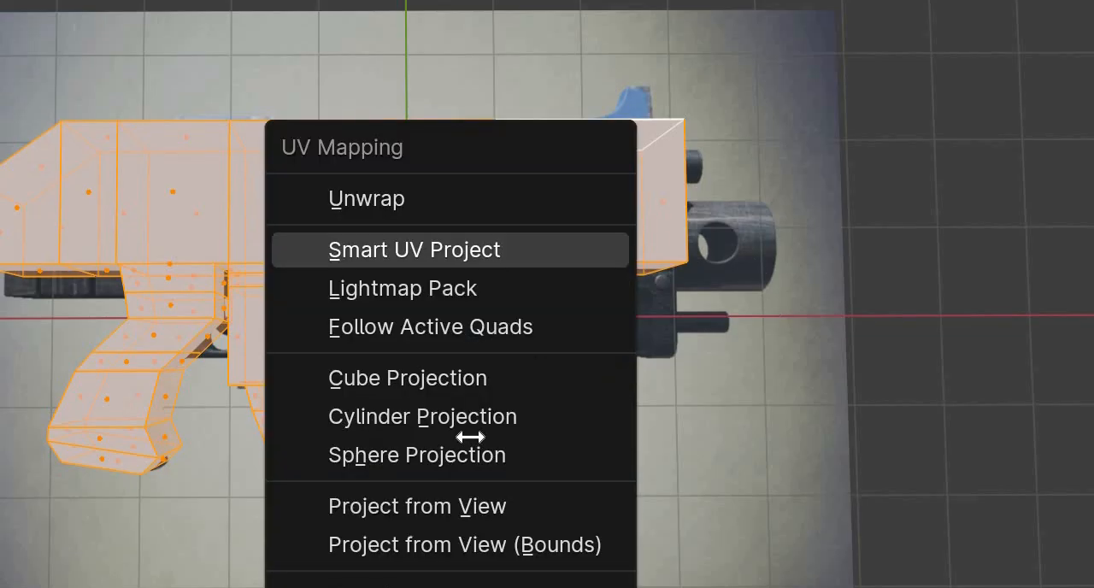
key(u)
key(Return)
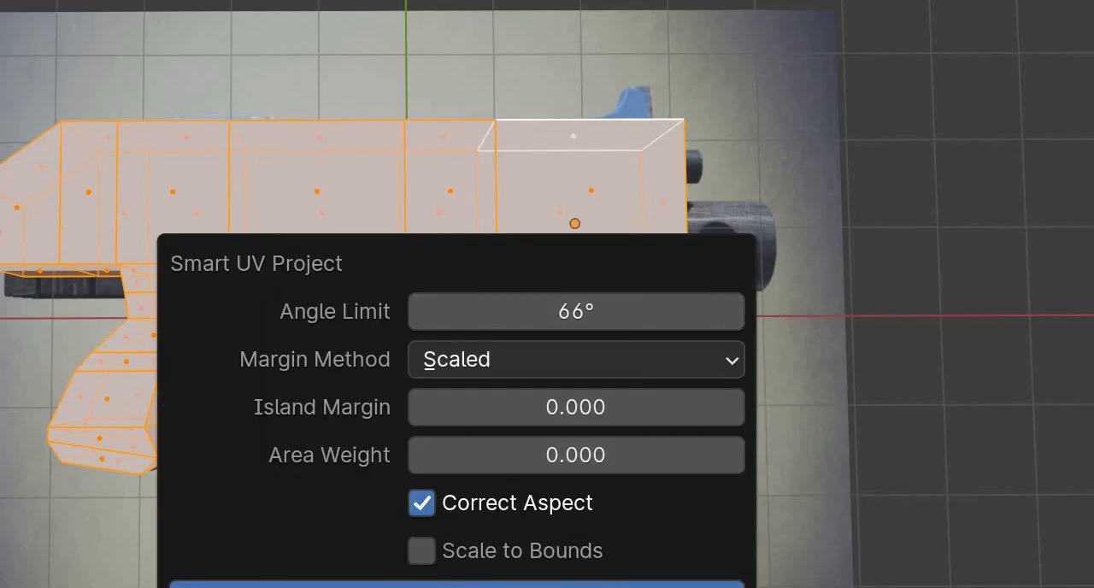
click(561, 581)
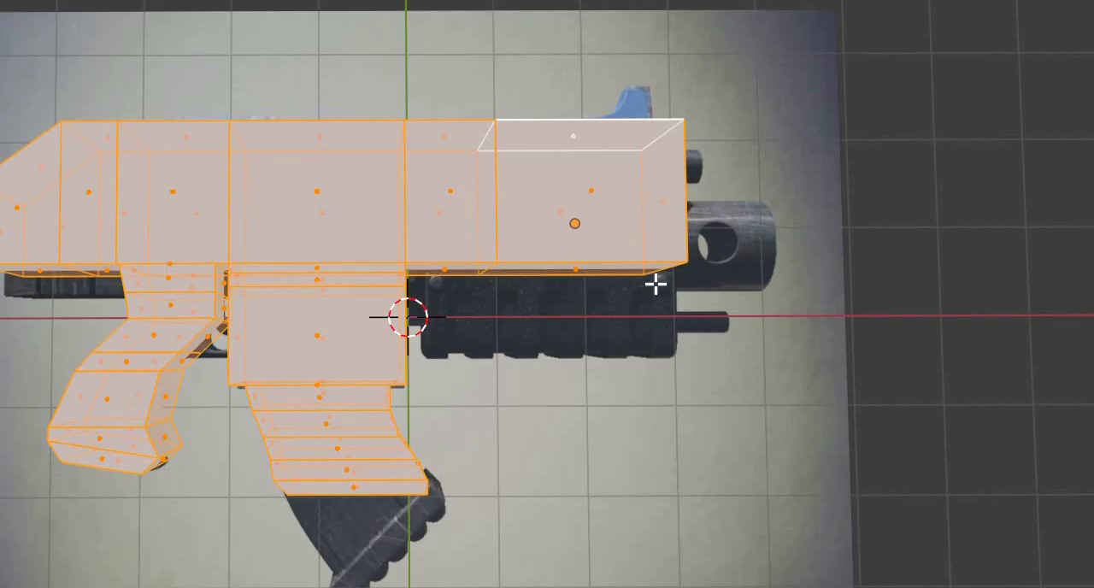
- Try selecting individual faces along the front of the gun body and clear the selection
mouse_move(630, 202)
middle_down()
mouse_move(568, 205)
mouse_move(569, 179)
mouse_move(654, 232)
mouse_move(637, 200)
middle_up()
click(637, 199)
click(640, 236)
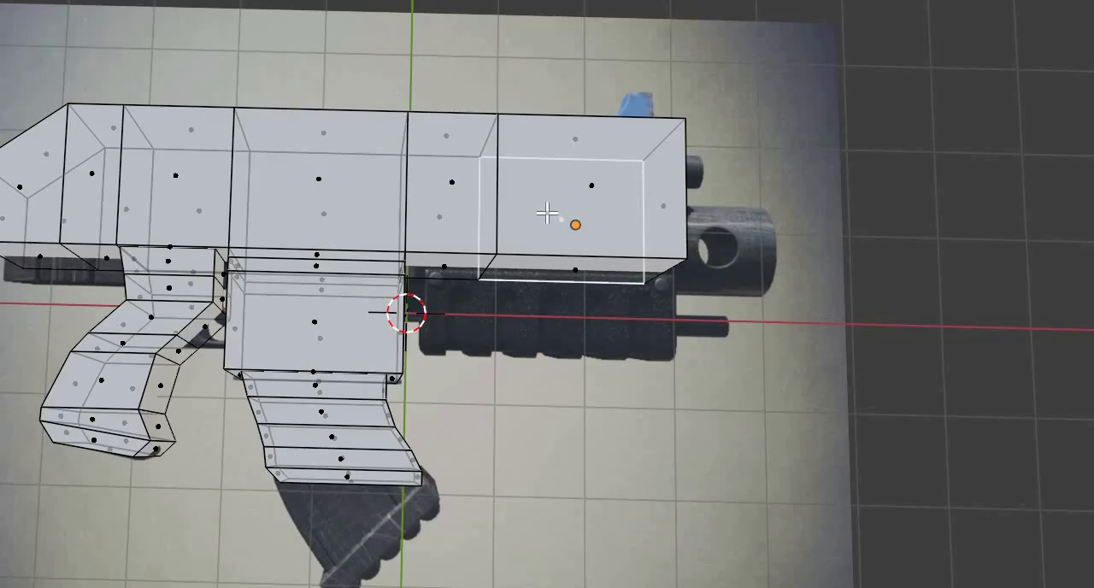
key(ctrl+z)
middle_drag(480, 172, 416, 120)
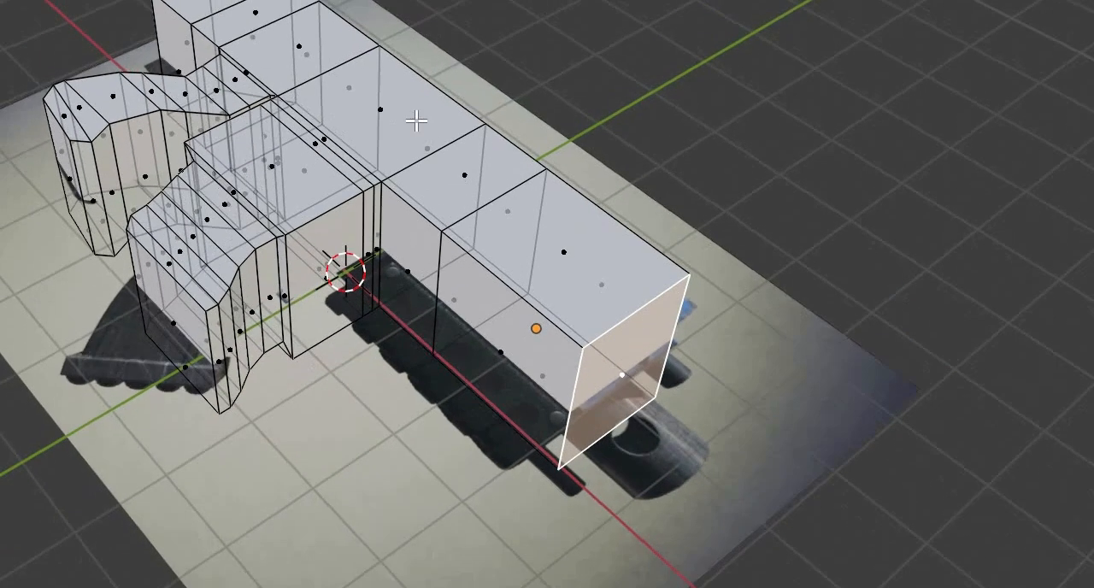
click(522, 176)
shift+click(464, 175)
shift+click(381, 110)
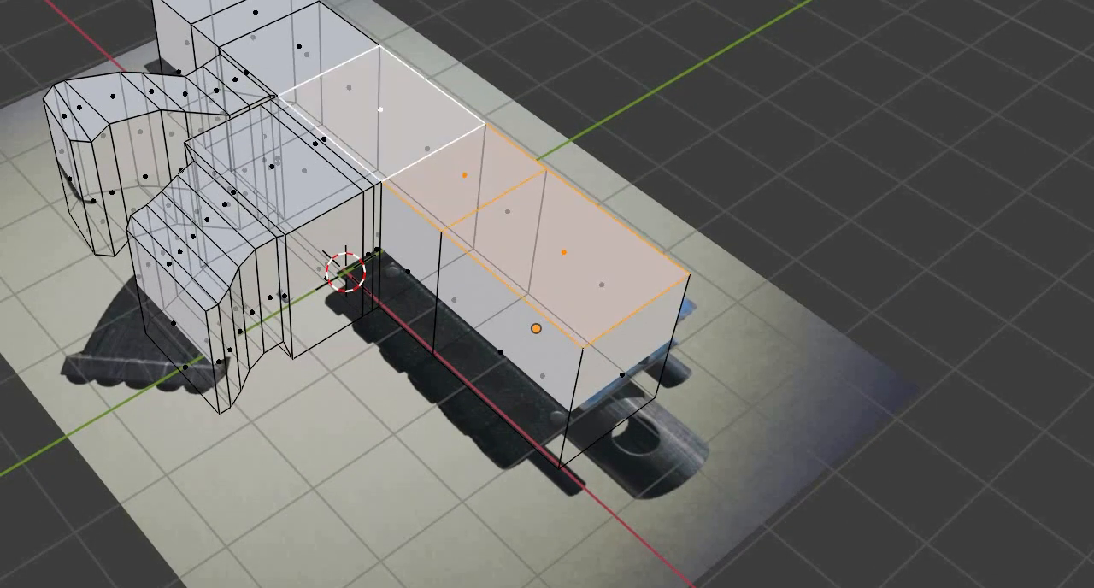
middle_drag(382, 111, 420, 123)
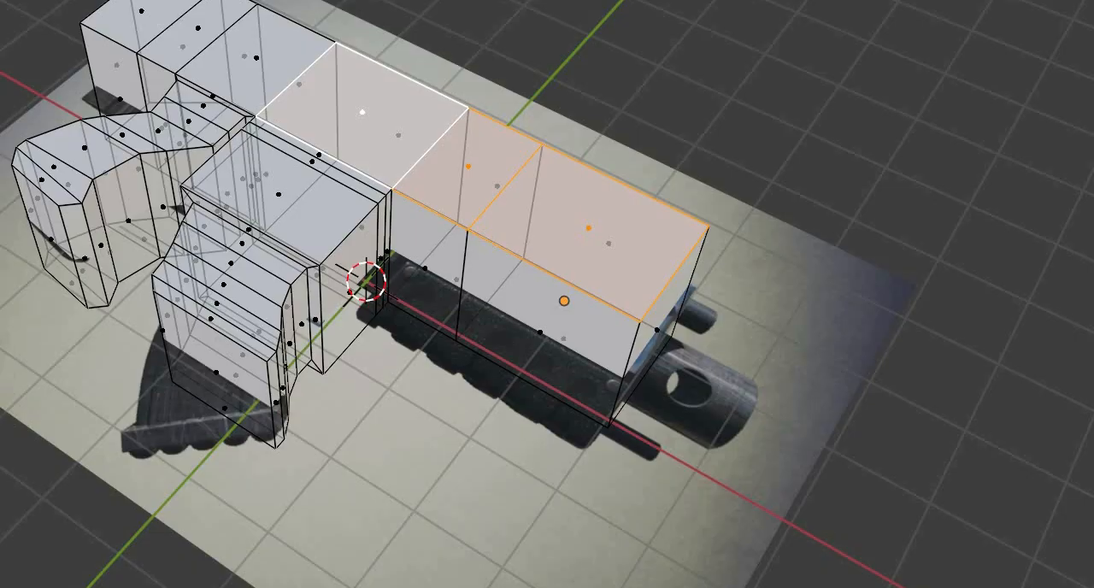
click(1023, 361)
- Show the viewport's sidebar
key(n)
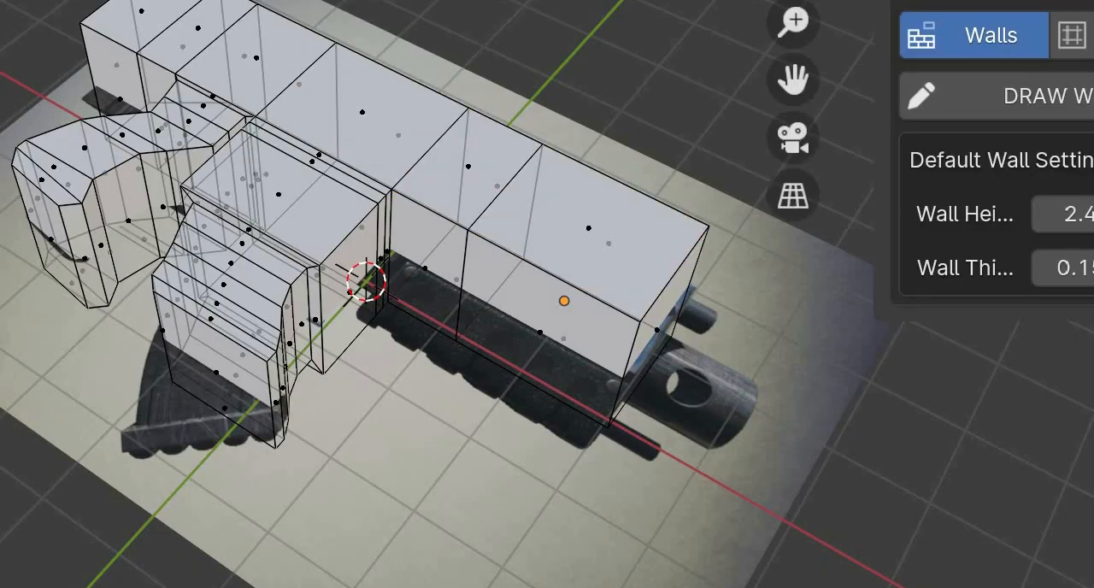
key(n)
key(n)
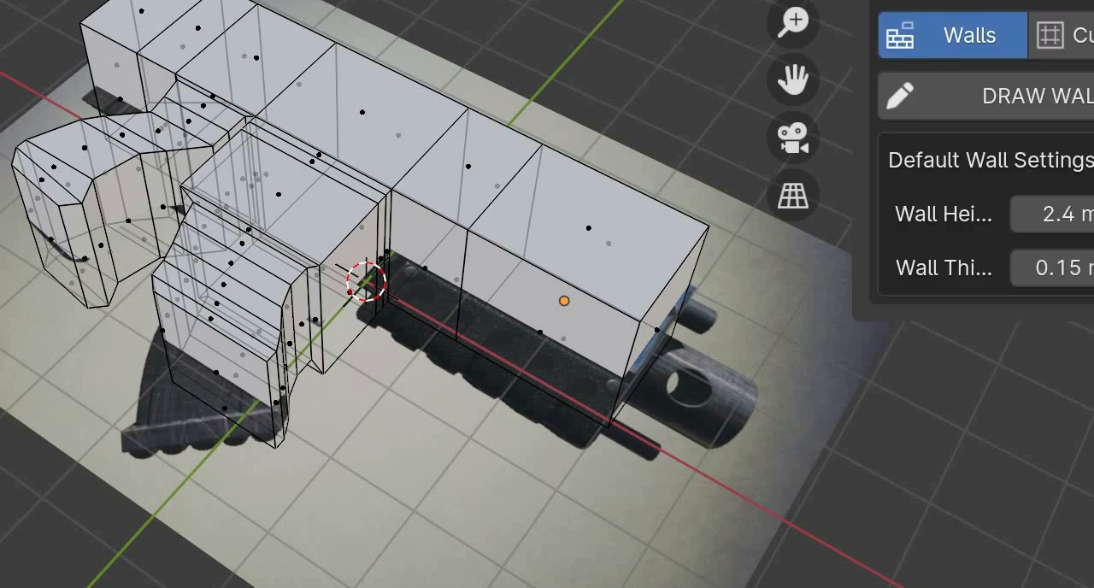
key(n)
key(n)
middle_drag(478, 376, 566, 301)
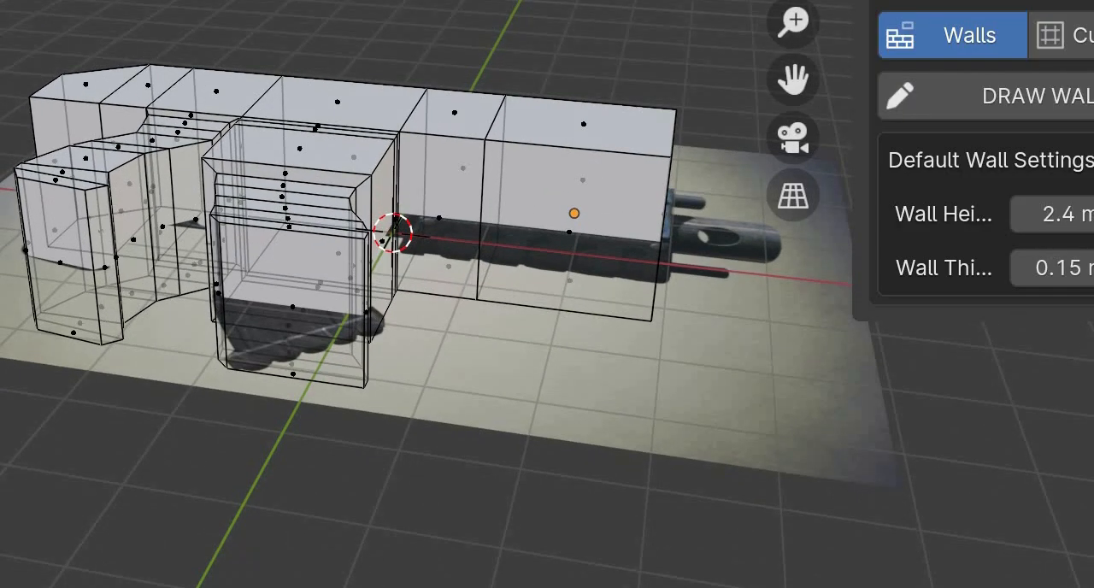
key(n)
key(n)
key(n)
key(n)
key(n)
key(n)
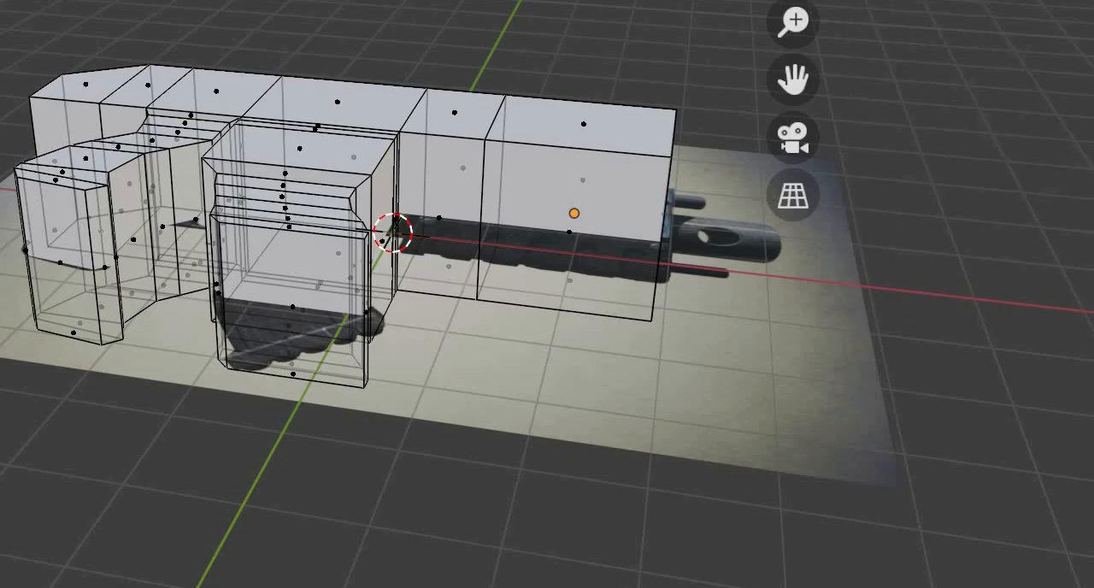
key(n)
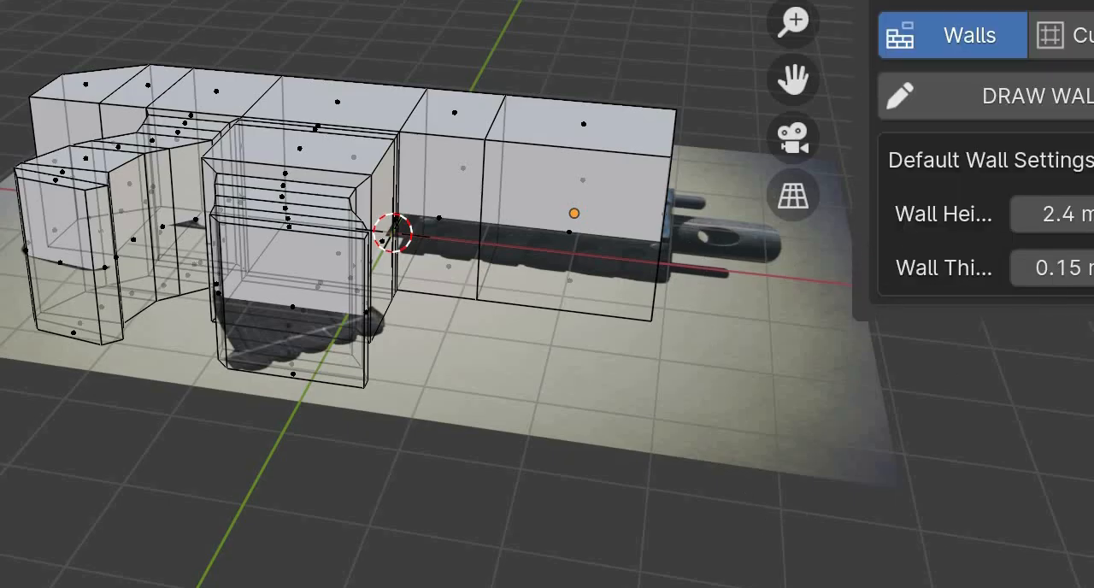
middle_drag(478, 248, 543, 428)
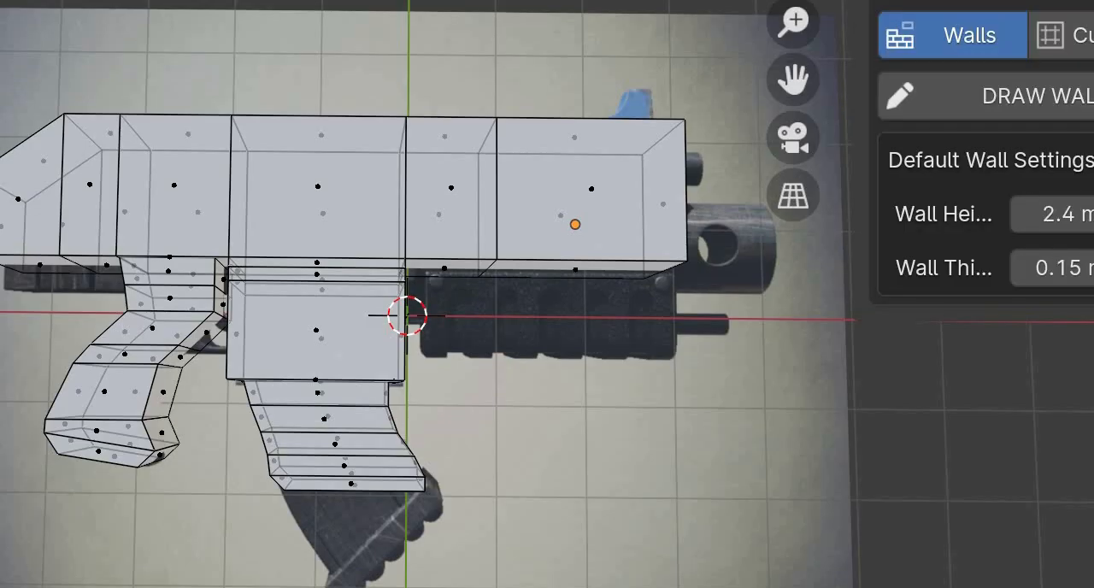
key(n)
key(n)
key(n)
key(n)
key(n)
key(n)
key(n)
key(n)
key(n)
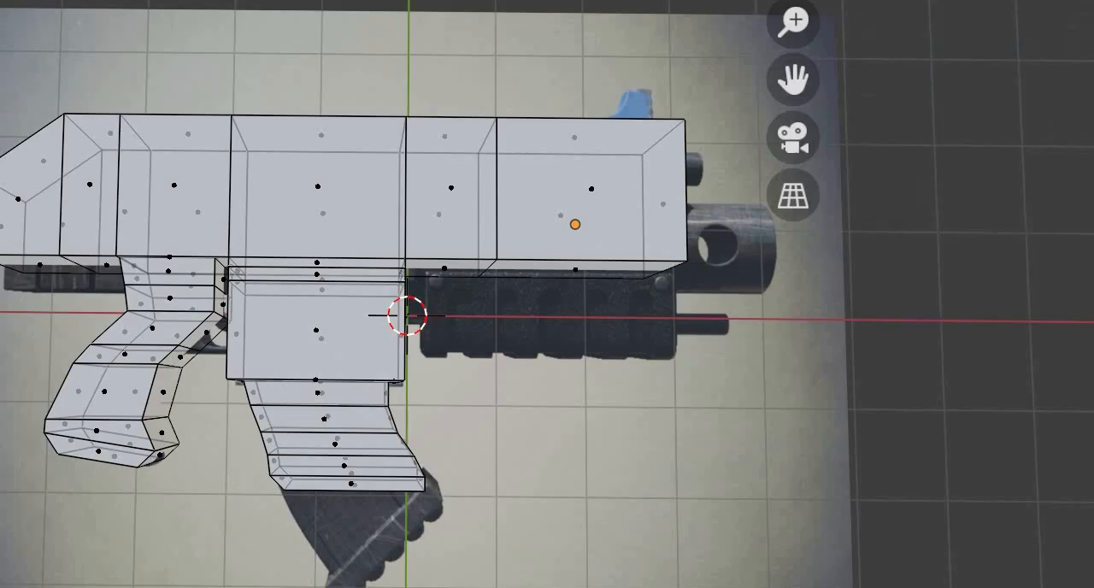
key(n)
middle_drag(547, 342, 487, 282)
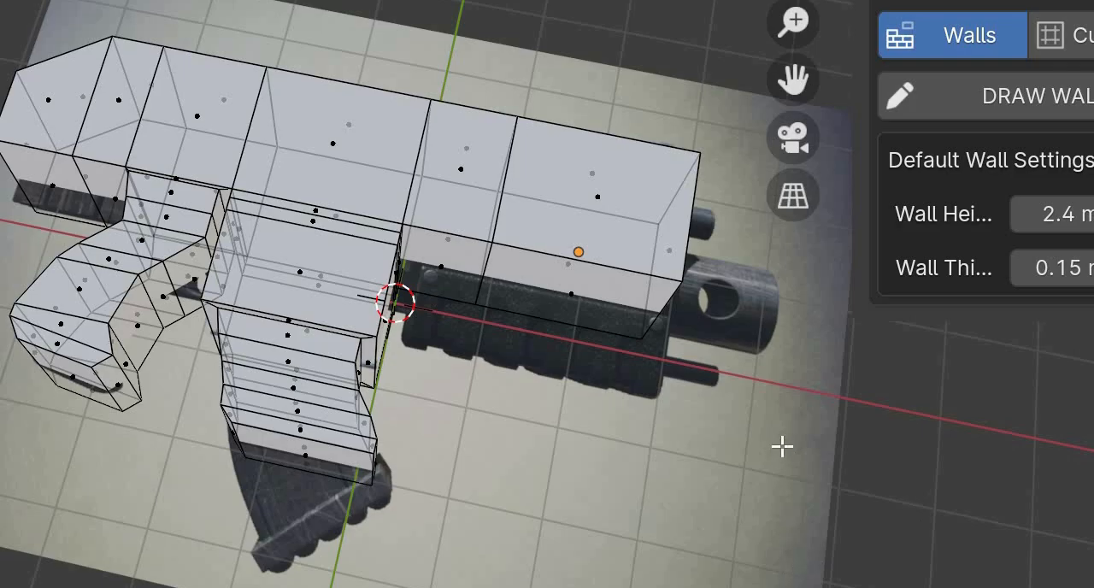
- Turn on the face orientation overlay for the whole gun mesh
key(a)
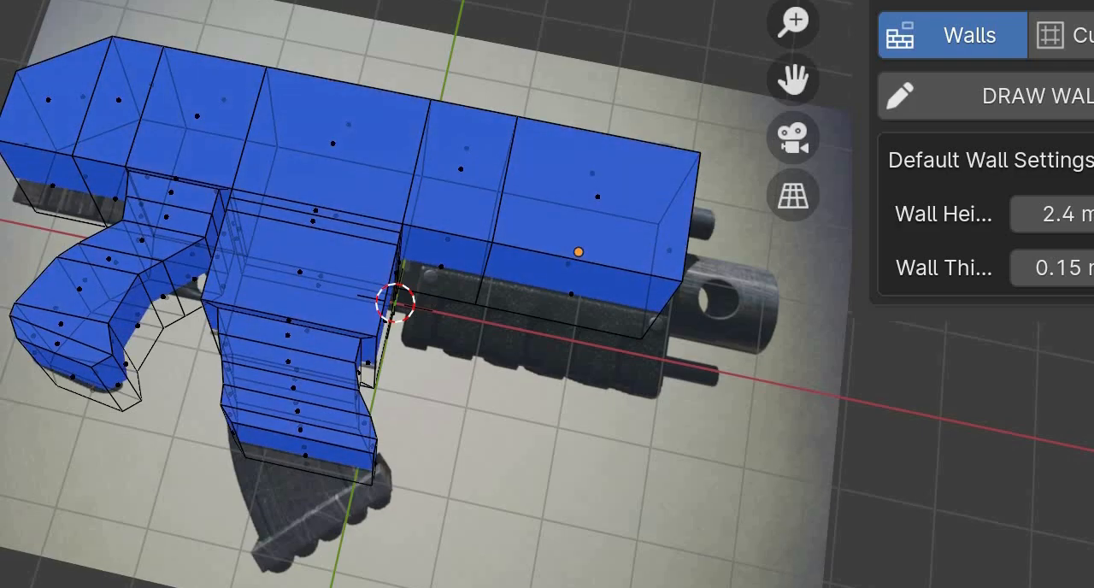
middle_drag(511, 403, 537, 453)
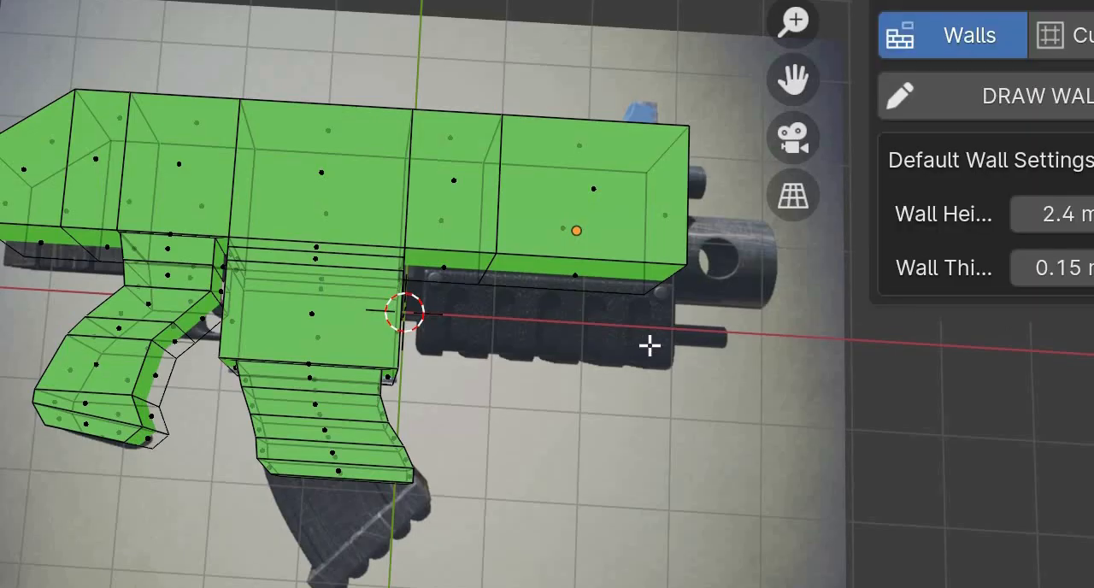
key(n)
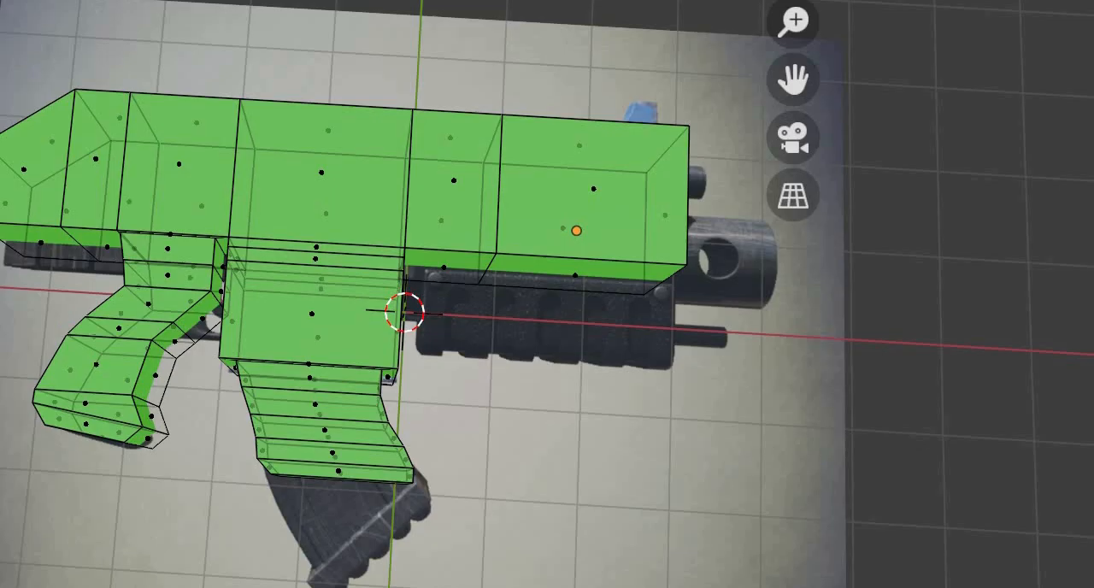
key(n)
middle_drag(548, 342, 570, 342)
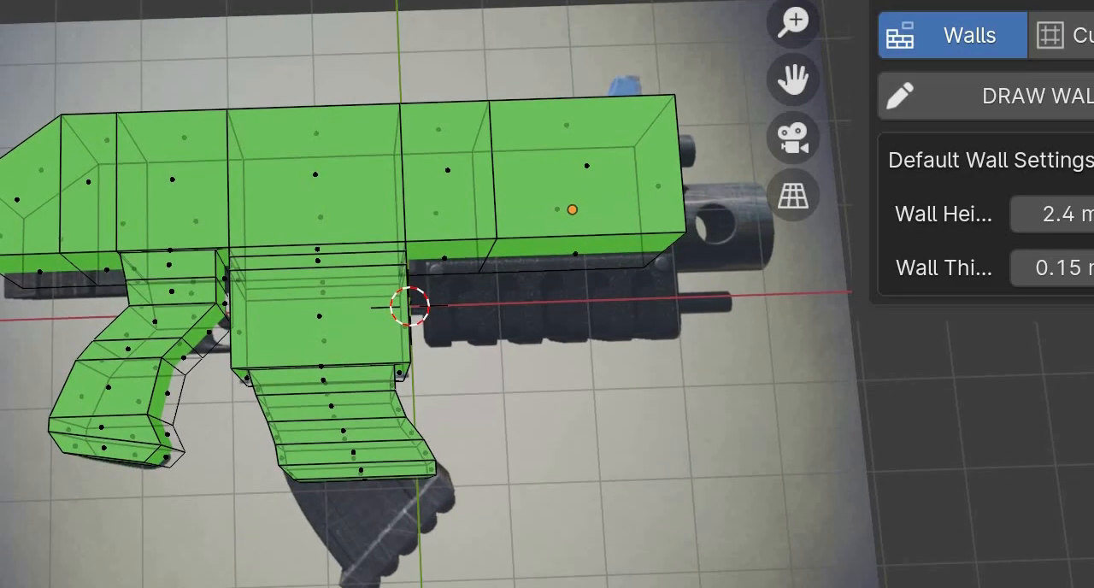
key(n)
key(n)
key(n)
key(n)
key(n)
key(n)
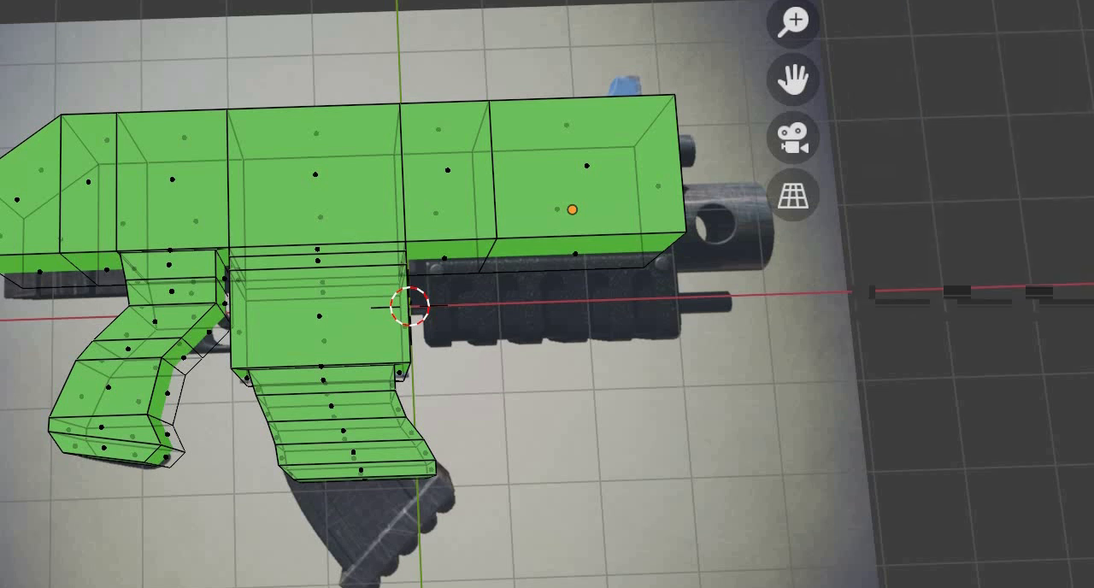
key(n)
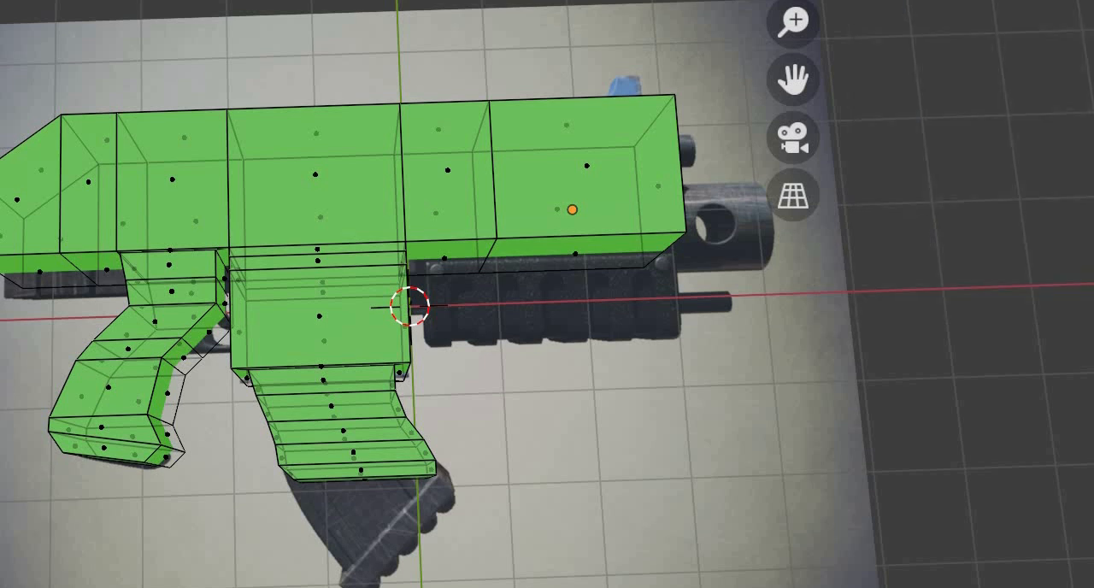
key(n)
key(n)
key(n)
key(n)
key(n)
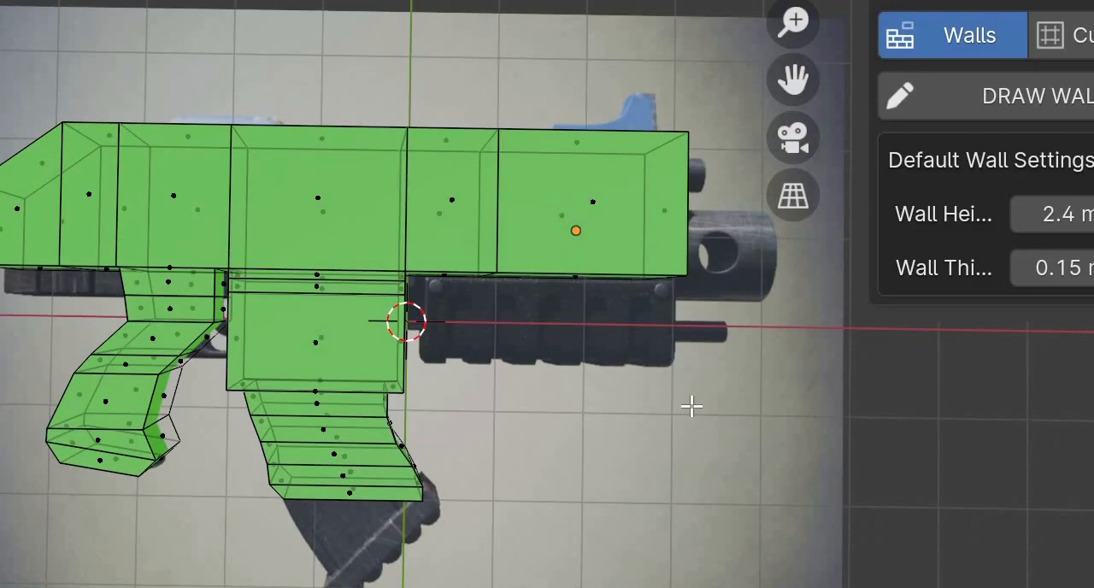
- Select the three adjoining faces on the front upper surface of the gun body
click(583, 147)
middle_drag(382, 106, 504, 154)
click(588, 142)
shift+click(461, 121)
shift+click(348, 101)
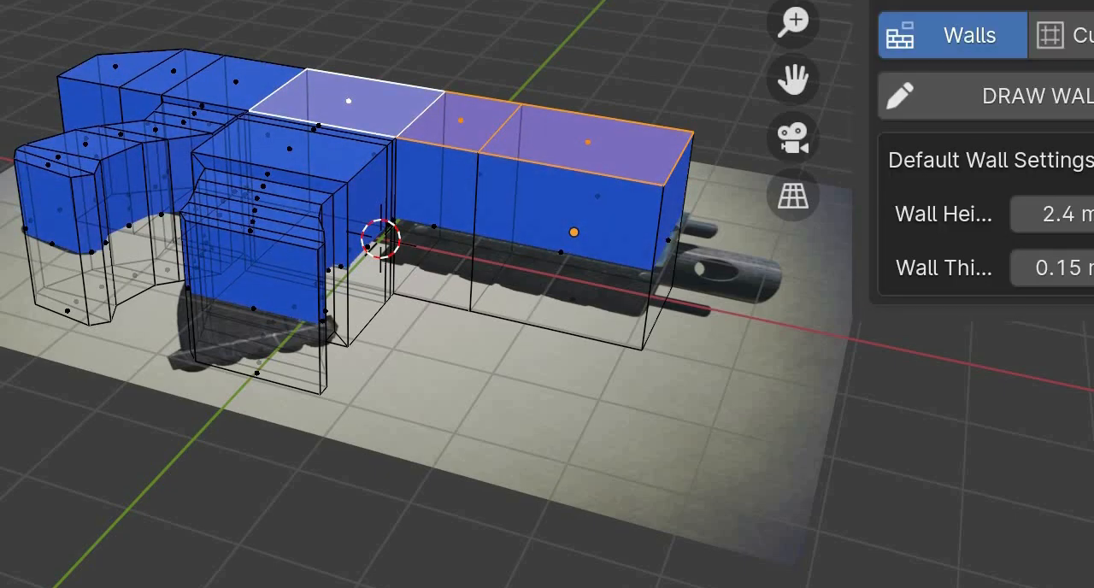
key(alt+a)
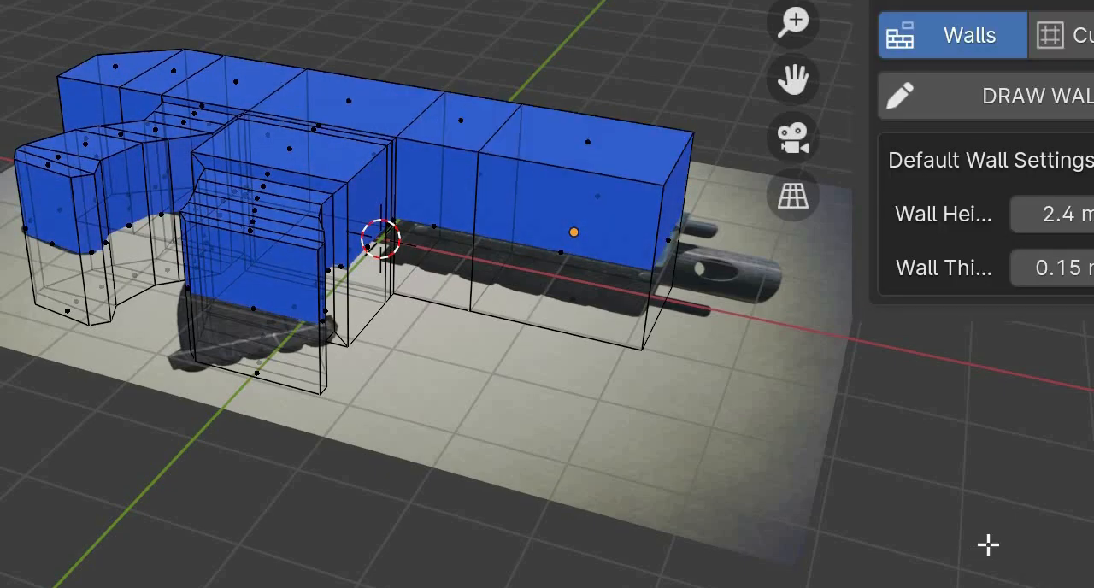
key(ctrl+z)
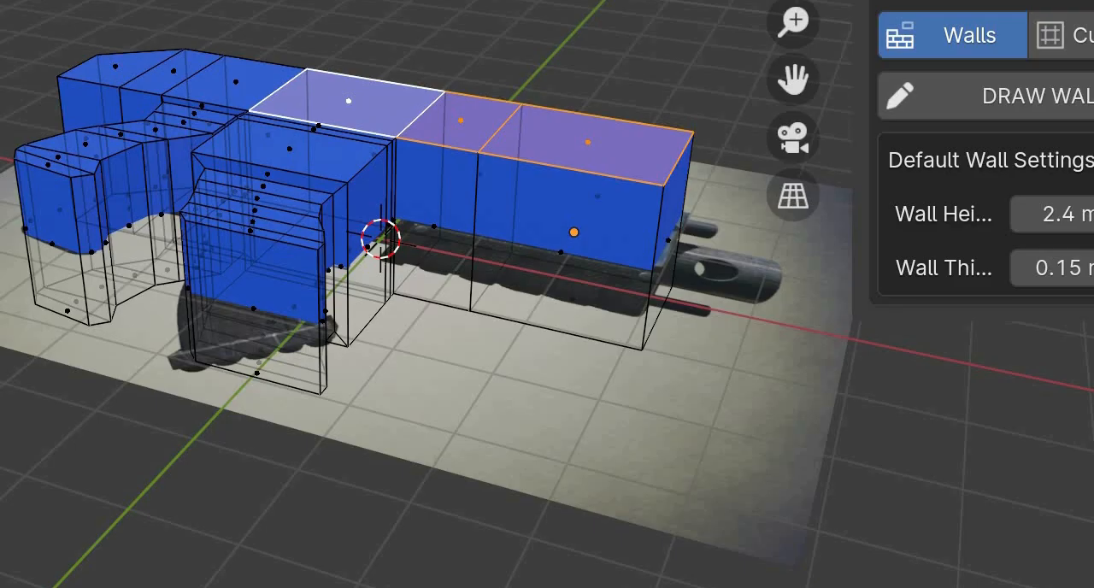
- Undo the recent face selections and leave no faces selected
middle_drag(548, 342, 607, 359)
key(ctrl+z)
key(ctrl+z)
key(ctrl+z)
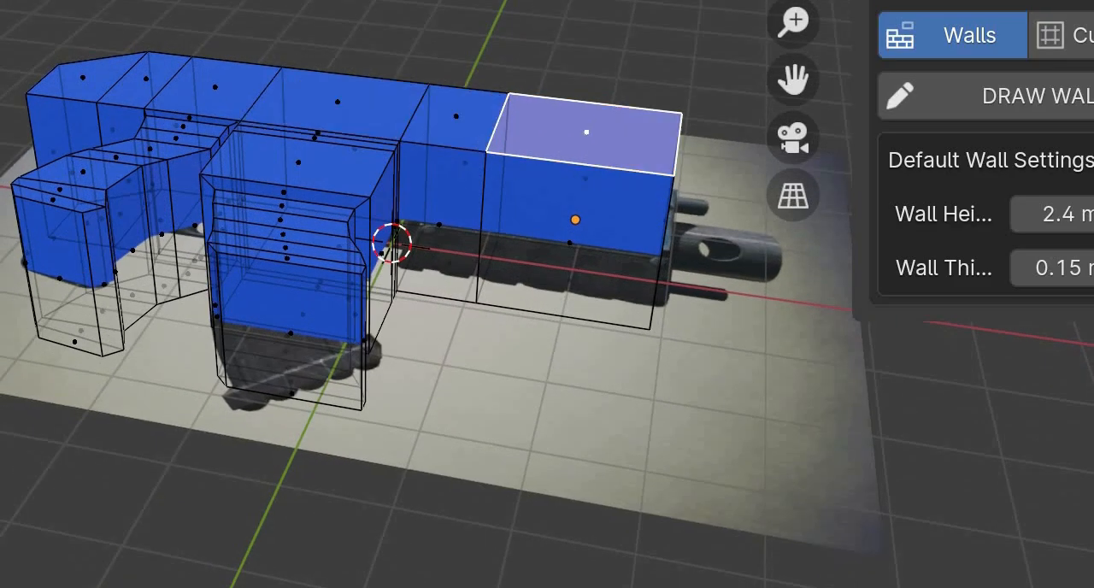
key(n)
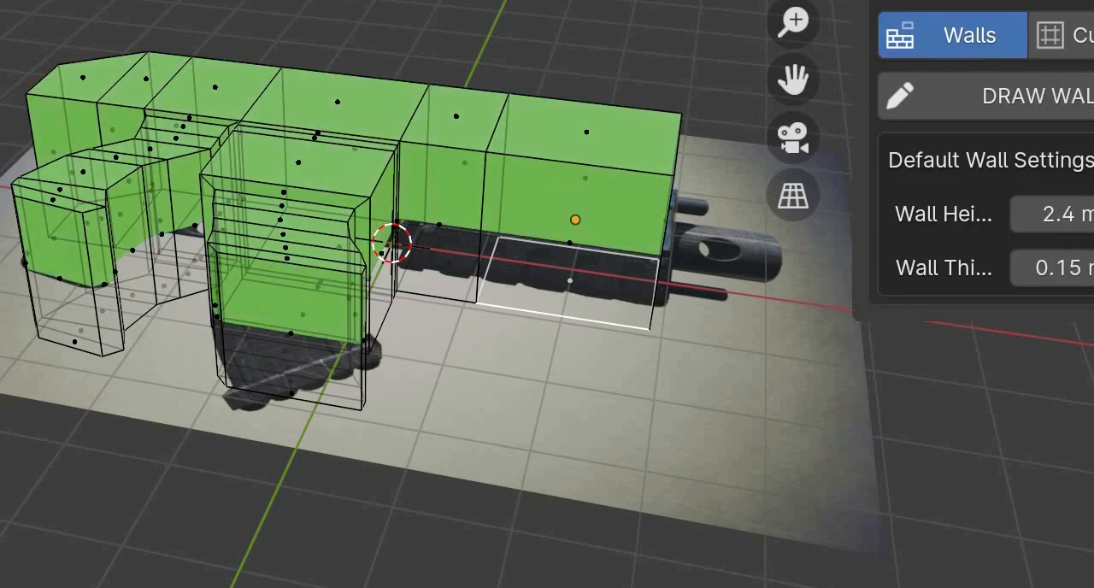
key(alt+a)
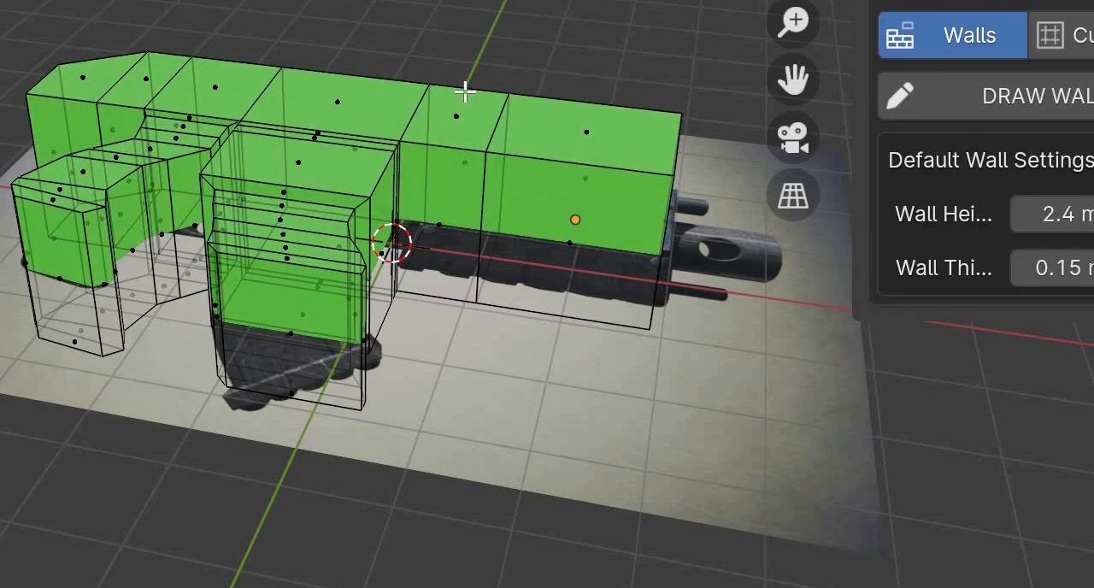
- Select the three adjoining faces on the front upper surface of the gun body and assign them a separate material
middle_drag(464, 90, 422, 103)
click(555, 91)
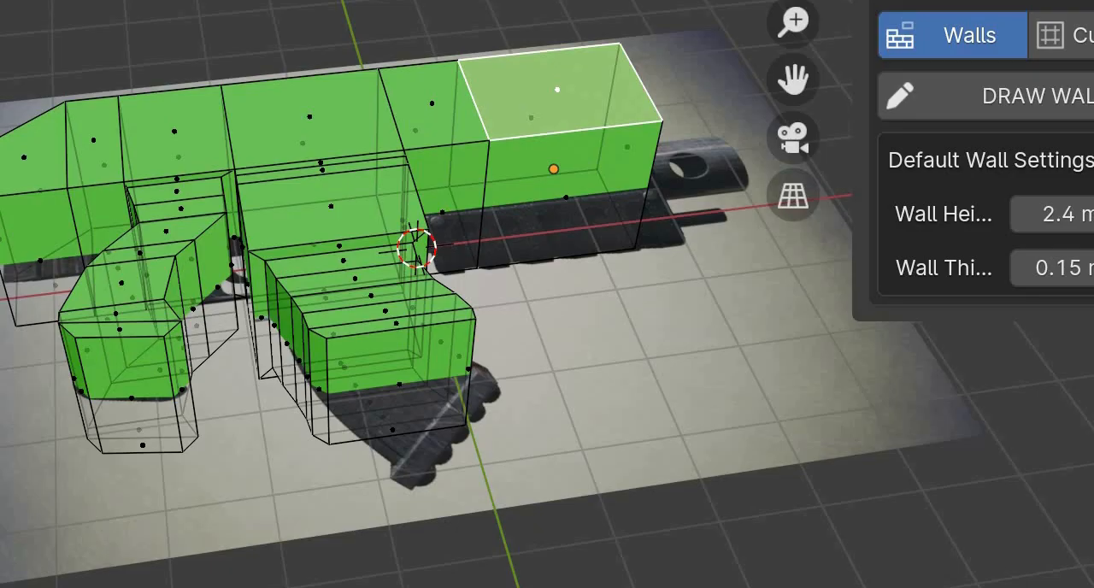
shift+click(433, 104)
shift+click(311, 117)
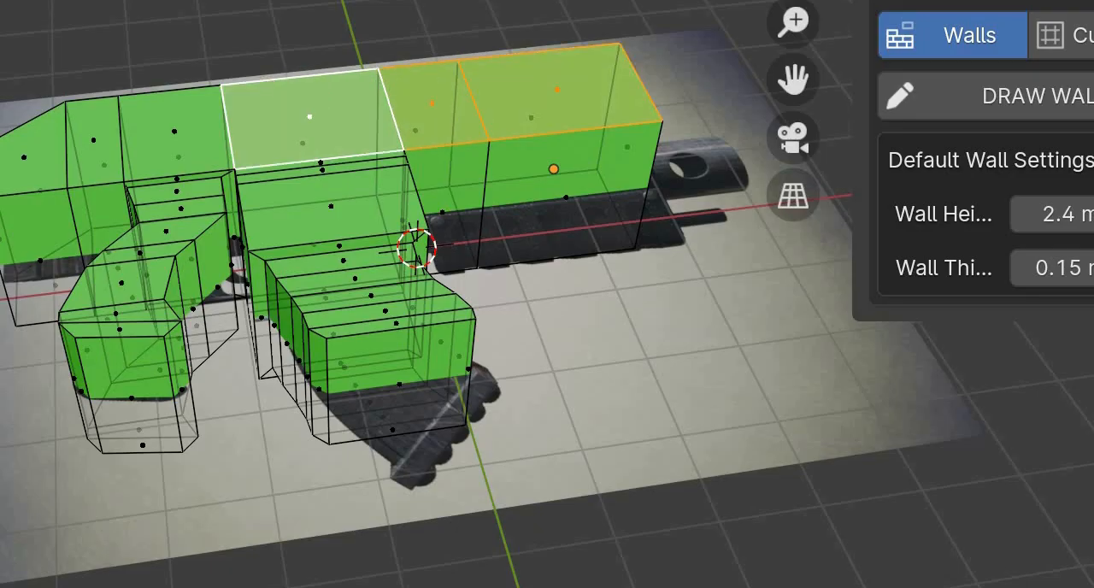
key(n)
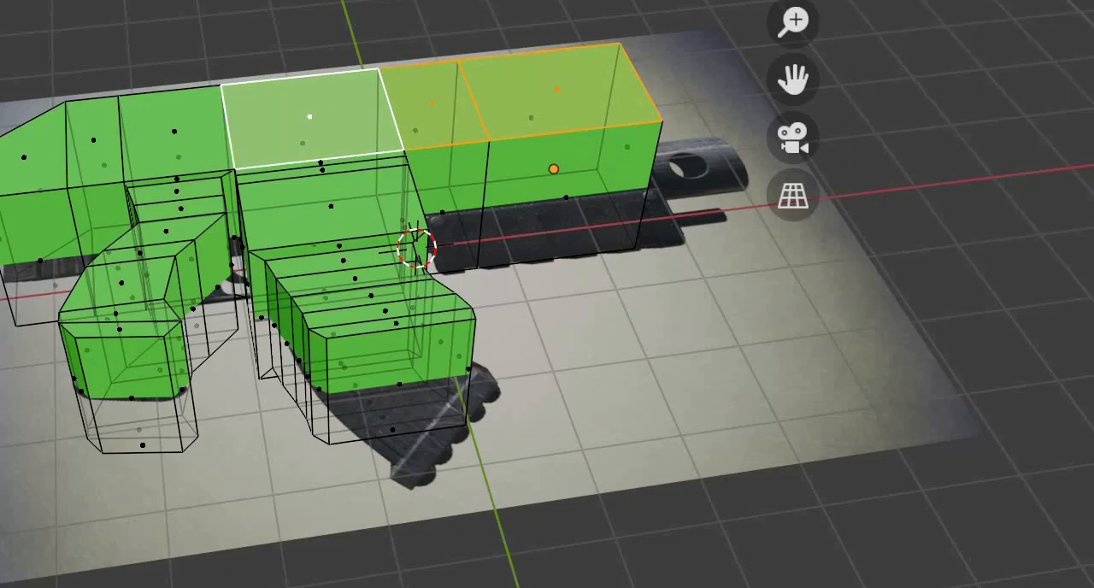
key(n)
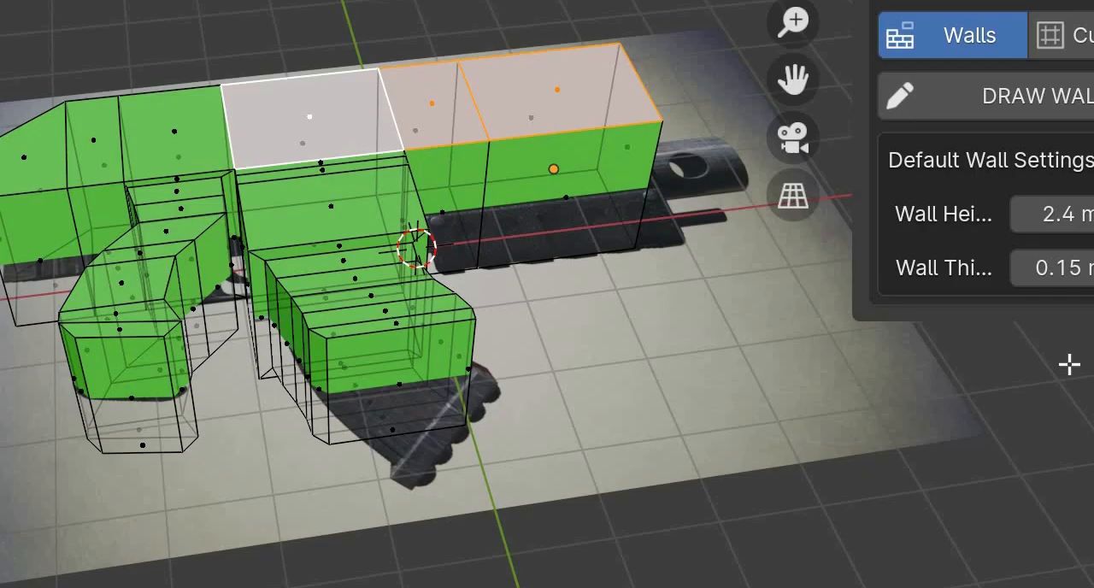
key(n)
key(n)
key(n)
key(n)
key(n)
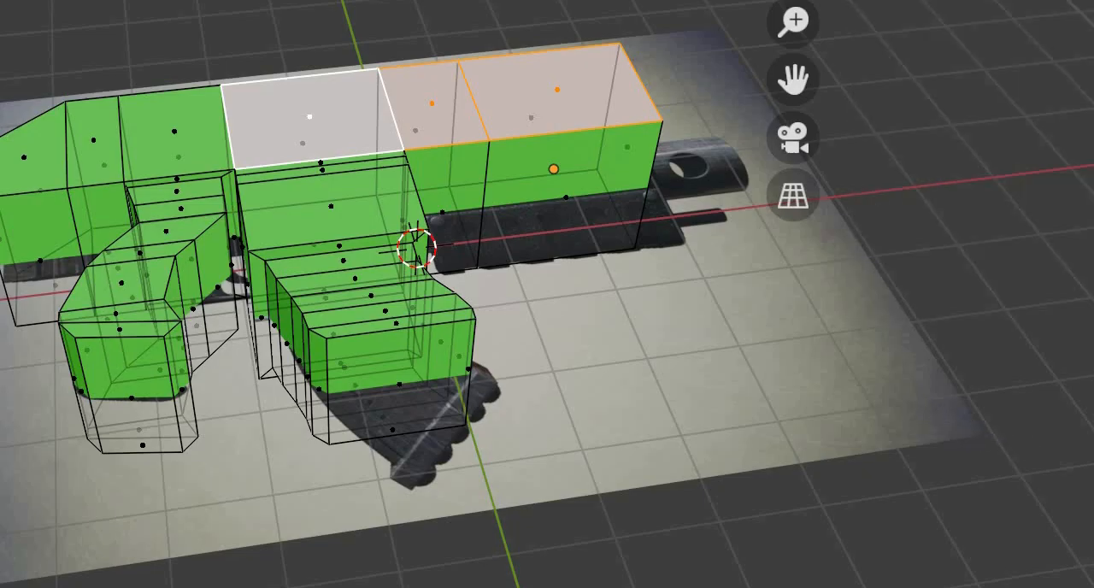
key(n)
- Color the three selected upper faces' material blue and clear the face selection
middle_drag(899, 331, 802, 335)
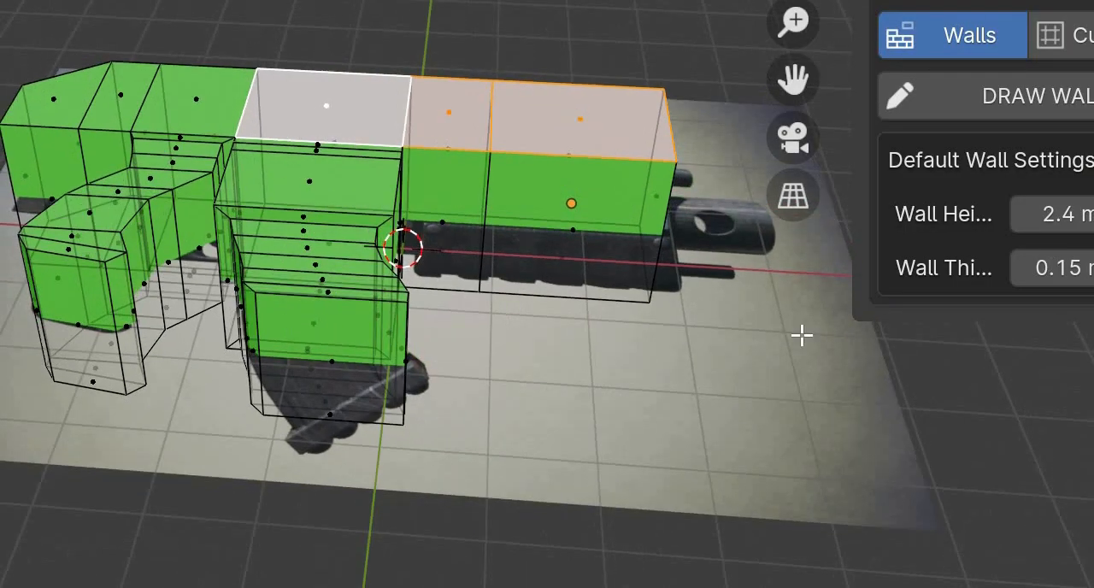
key(ctrl+z)
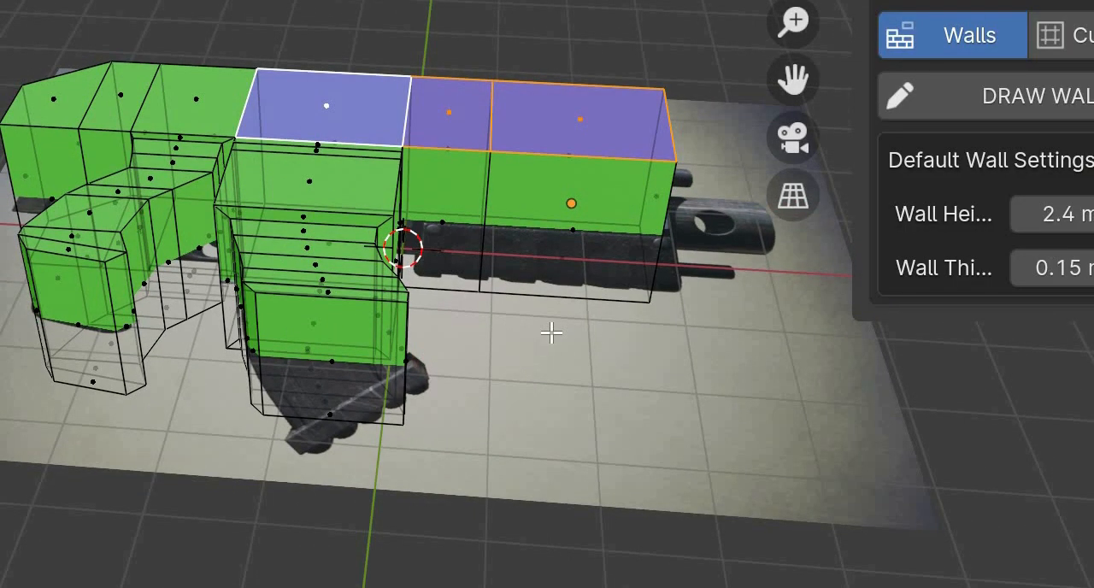
click(551, 333)
middle_drag(551, 333, 552, 332)
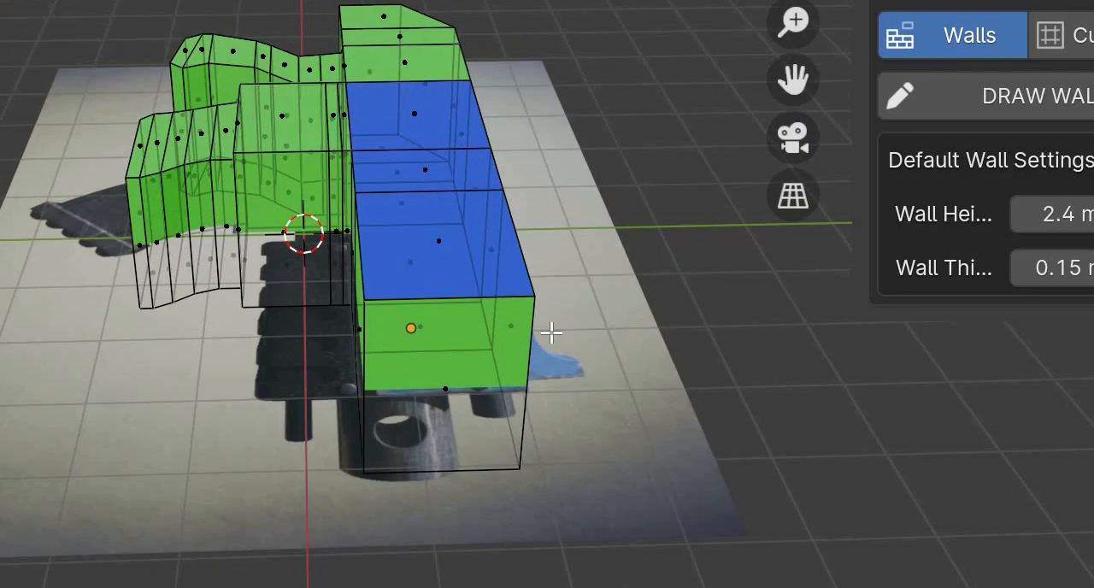